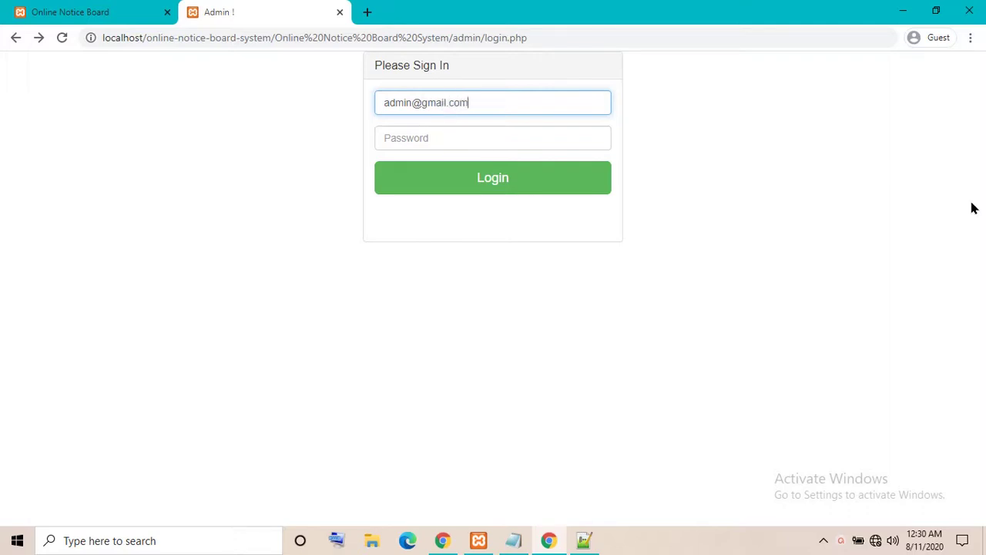
Enter the admin password and log in to the admin dashboard
{"action": "key", "text": "Tab"}
{"action": "type", "text": "admin"}
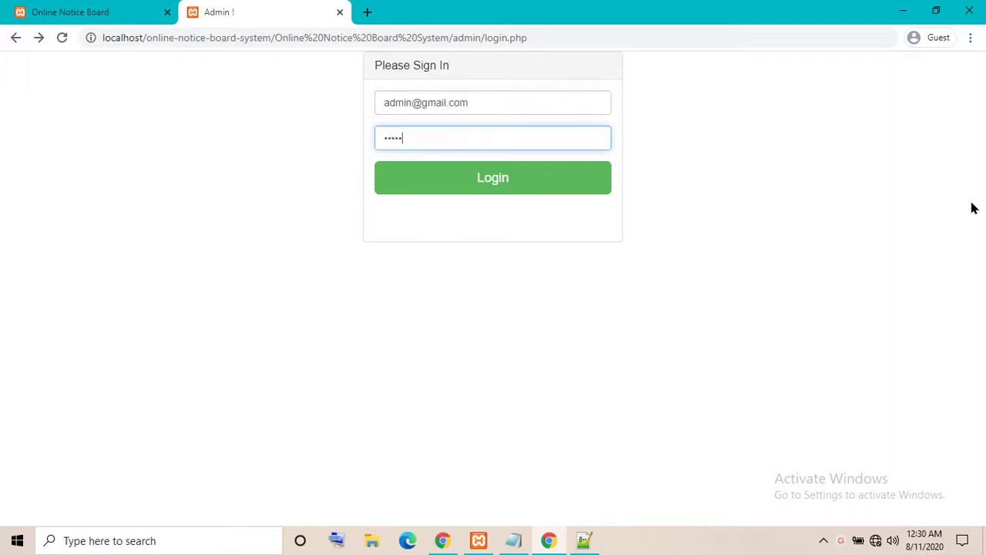
{"action": "left_click", "coordinate": [563, 187]}
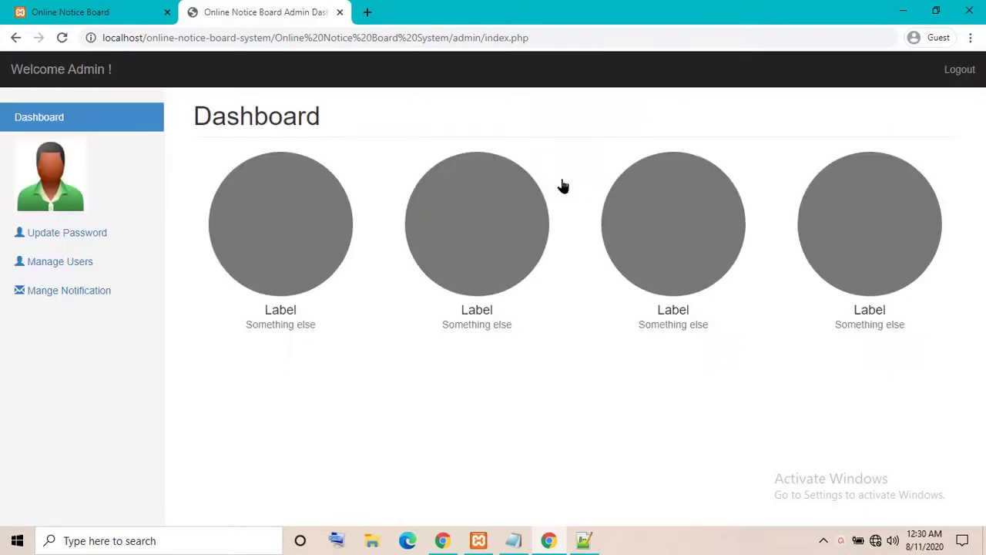
Review the Manage Users list and the notices list, then return to the public home page tab
{"action": "left_click", "coordinate": [33, 271]}
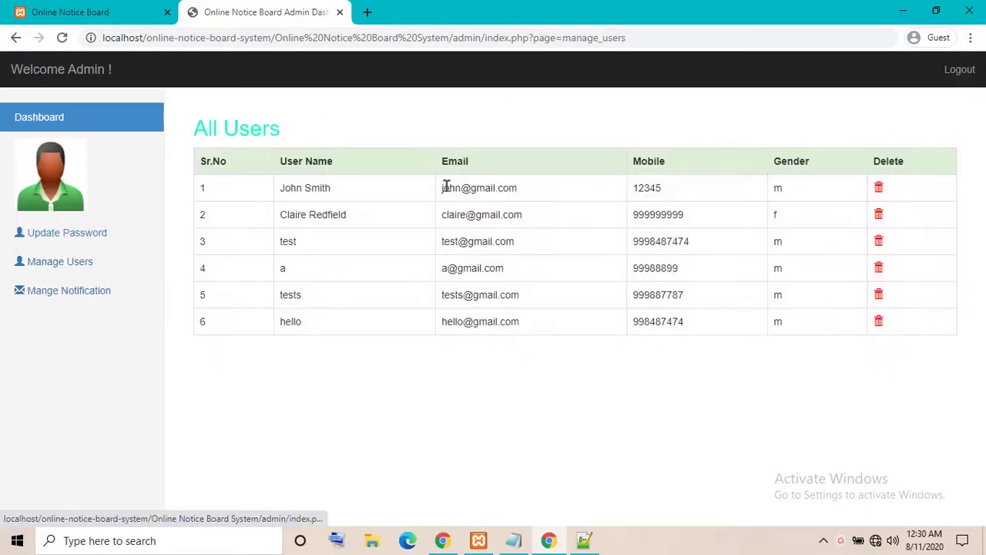
{"action": "left_click_drag", "start_coordinate": [442, 187], "coordinate": [408, 337]}
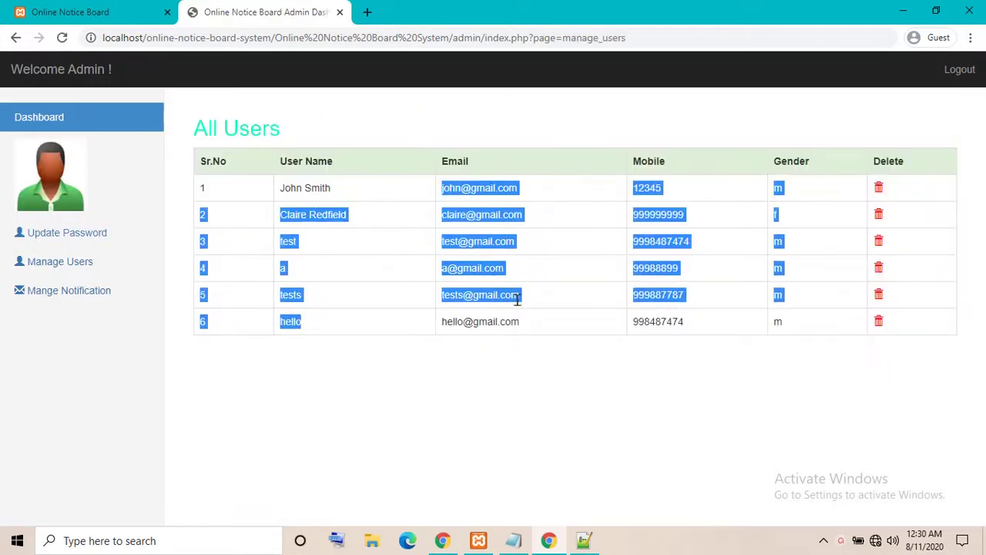
{"action": "left_click", "coordinate": [59, 290]}
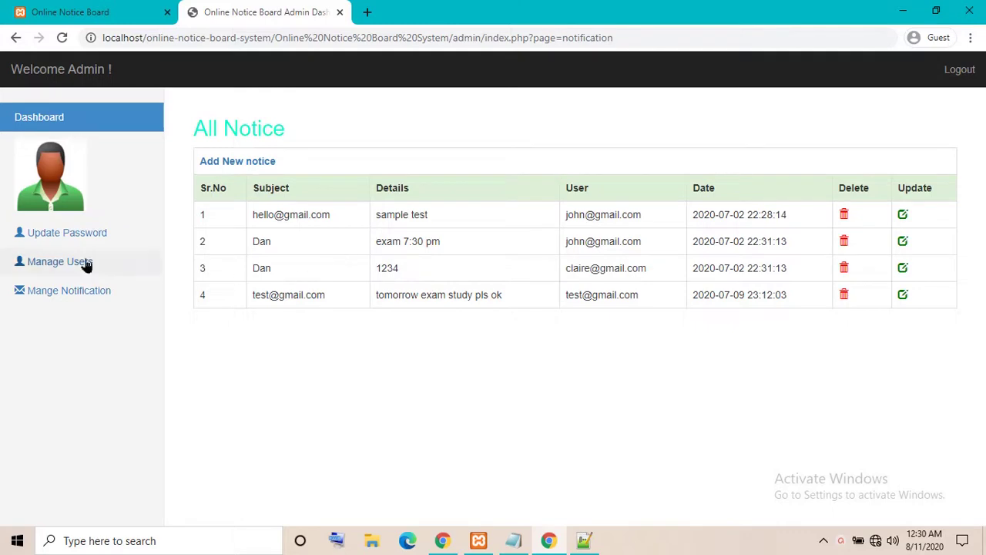
{"action": "left_click", "coordinate": [89, 8]}
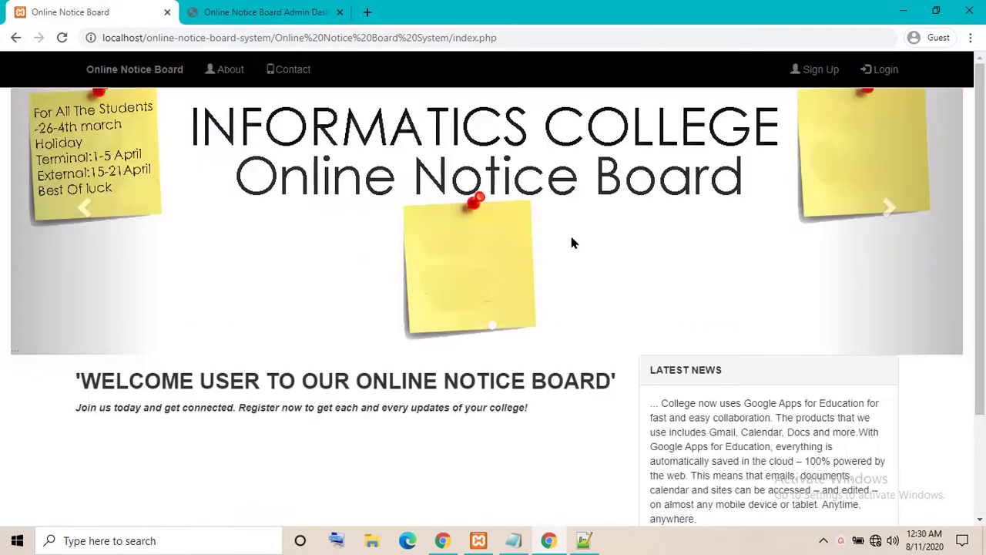
Open the Sign Up form and enter 't' in the name and e-mail fields
{"action": "scroll", "coordinate": [486, 279], "scroll_direction": "down", "scroll_amount": 2}
{"action": "scroll", "coordinate": [726, 249], "scroll_direction": "up", "scroll_amount": 2}
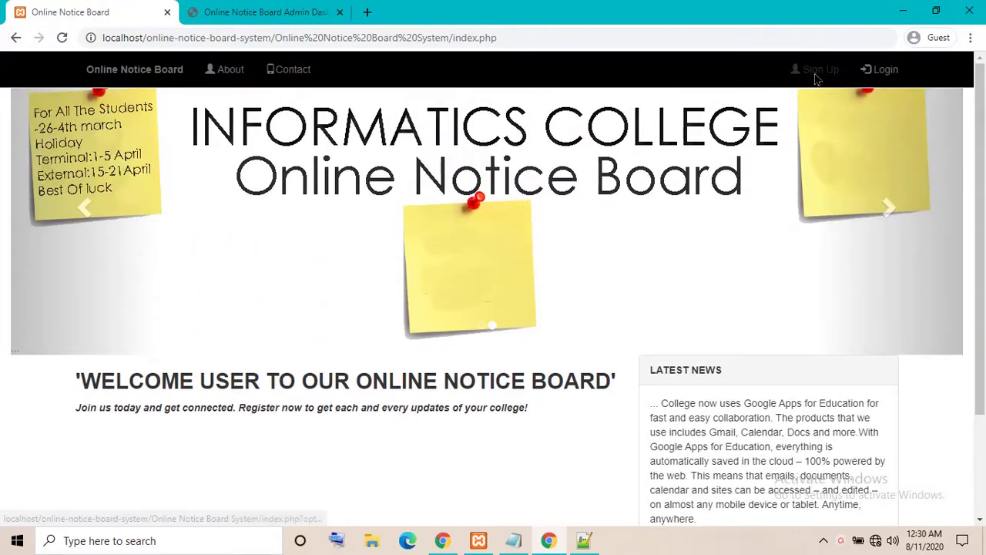
{"action": "left_click", "coordinate": [816, 69]}
{"action": "scroll", "coordinate": [373, 302], "scroll_direction": "down", "scroll_amount": 3}
{"action": "scroll", "coordinate": [336, 373], "scroll_direction": "up", "scroll_amount": 3}
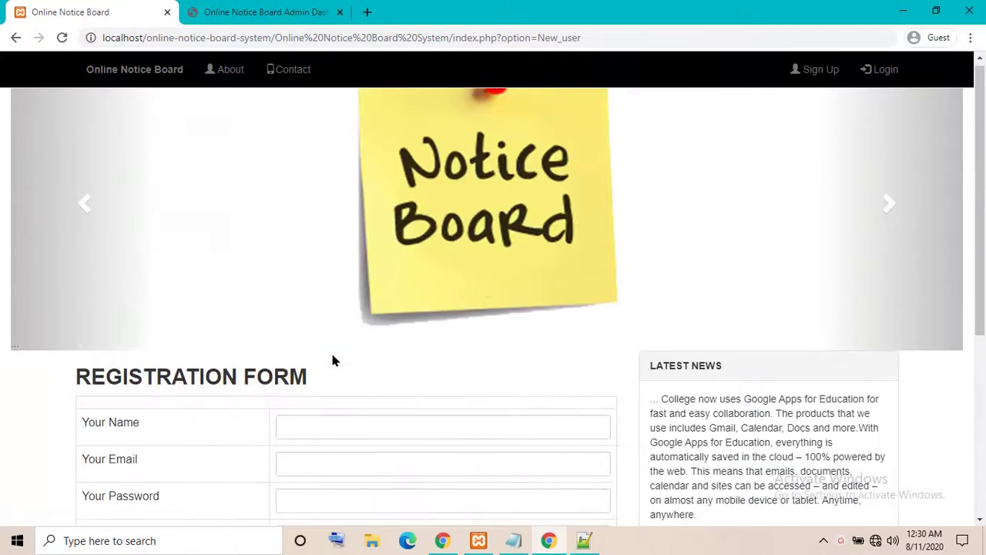
{"action": "left_click", "coordinate": [334, 423]}
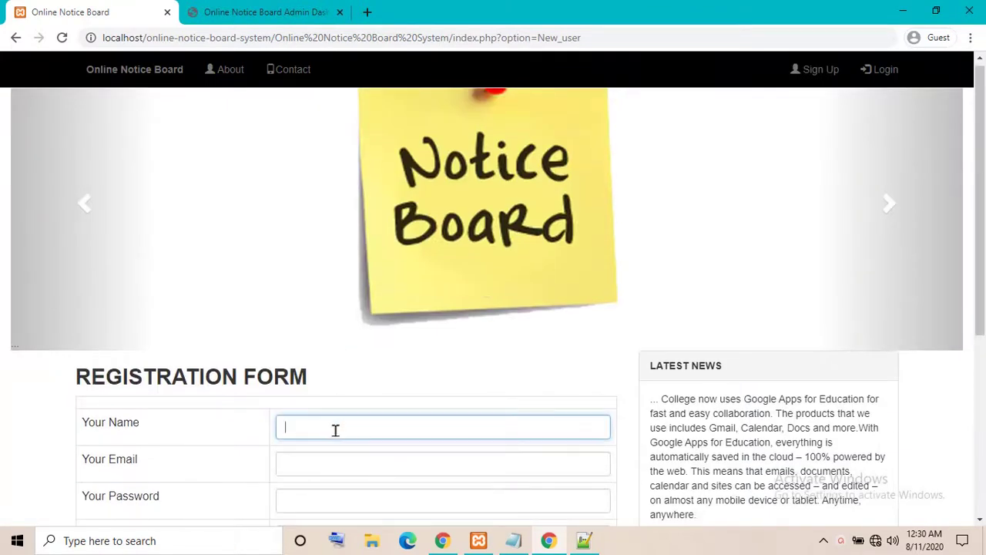
{"action": "type", "text": "t"}
{"action": "left_click", "coordinate": [328, 447]}
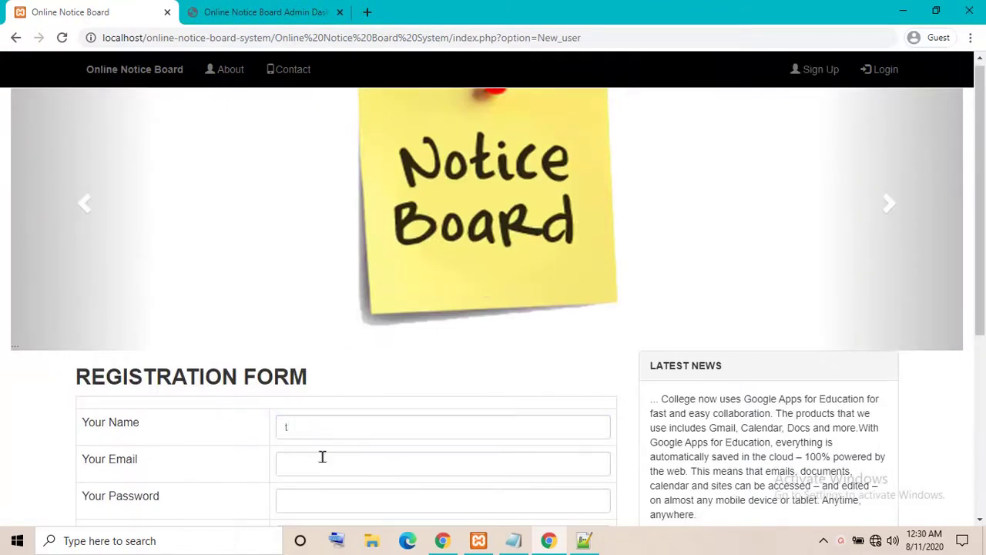
{"action": "left_click", "coordinate": [274, 429]}
{"action": "left_click", "coordinate": [337, 463]}
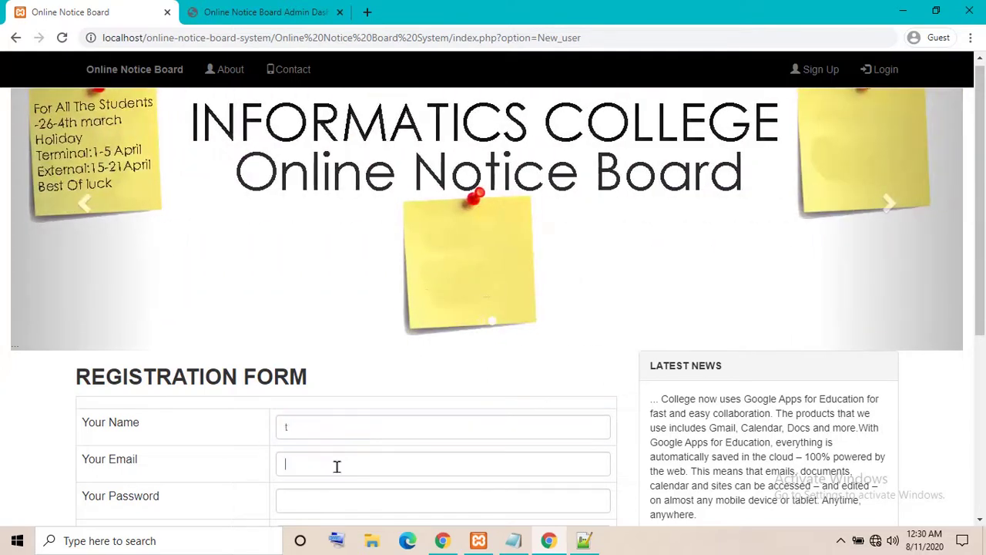
{"action": "type", "text": "t@gmail.com"}
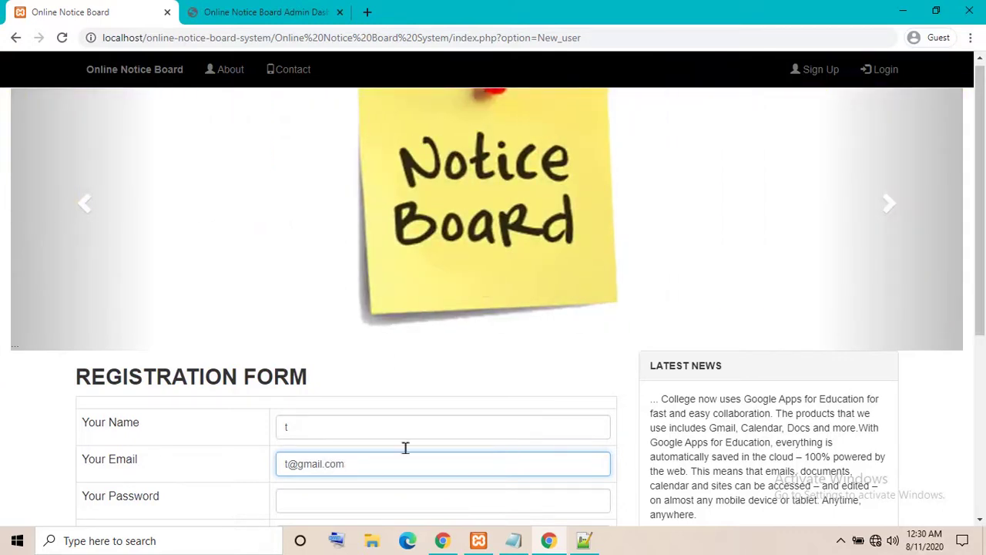
Touch the password field, then reload the page so the registration form is blank
{"action": "scroll", "coordinate": [378, 374], "scroll_direction": "down", "scroll_amount": 5}
{"action": "scroll", "coordinate": [370, 400], "scroll_direction": "up", "scroll_amount": 5}
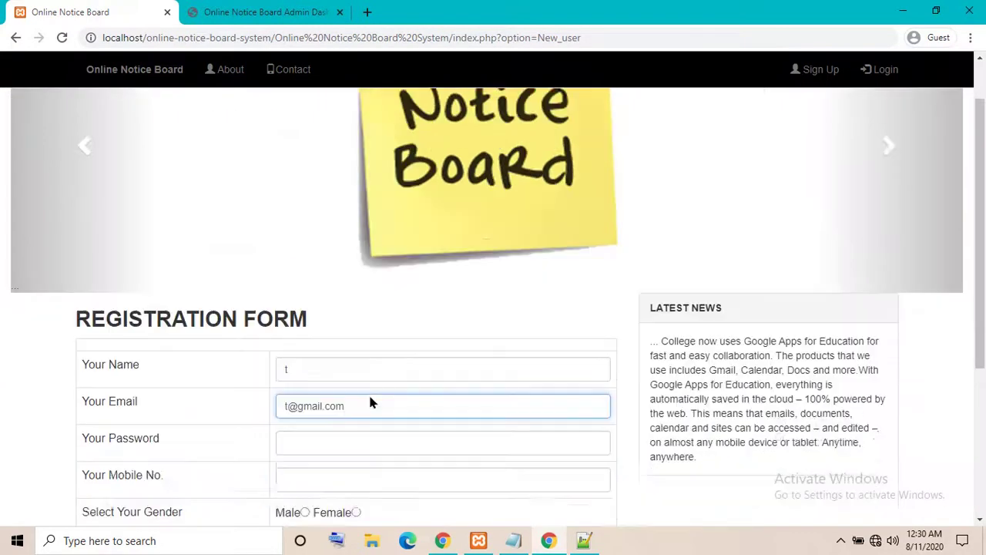
{"action": "scroll", "coordinate": [352, 323], "scroll_direction": "down", "scroll_amount": 5}
{"action": "left_click", "coordinate": [336, 185]}
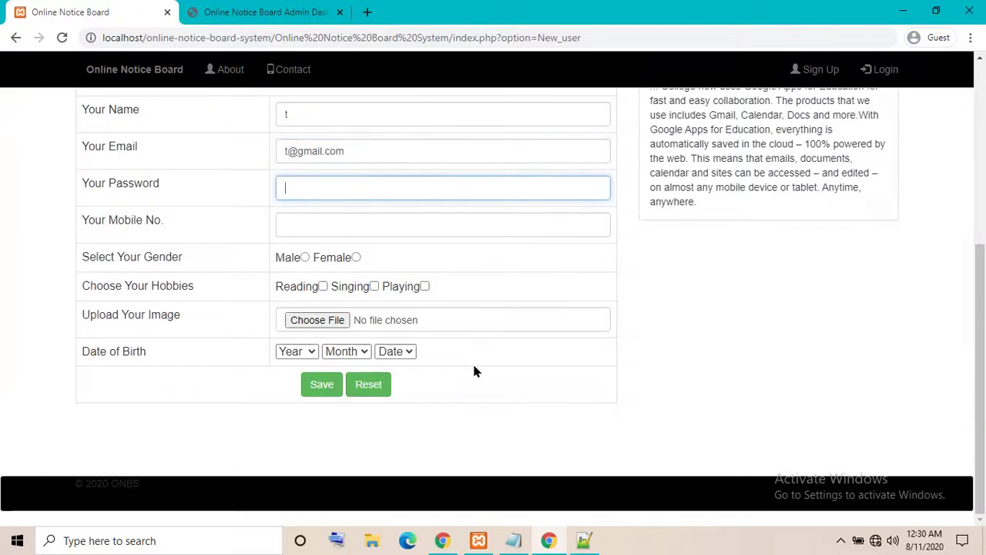
{"action": "left_click", "coordinate": [560, 286]}
{"action": "scroll", "coordinate": [247, 357], "scroll_direction": "up", "scroll_amount": 4}
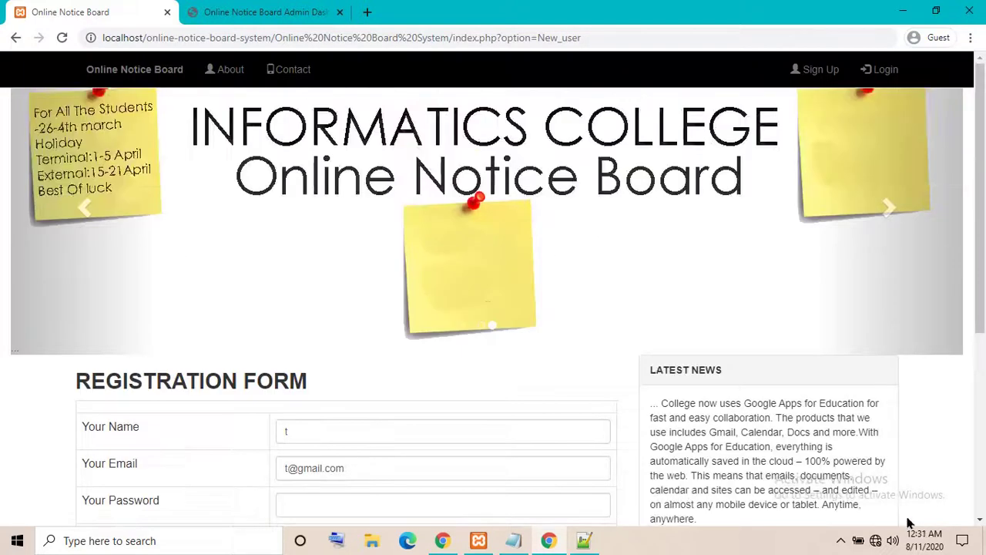
{"action": "scroll", "coordinate": [382, 431], "scroll_direction": "down", "scroll_amount": 5}
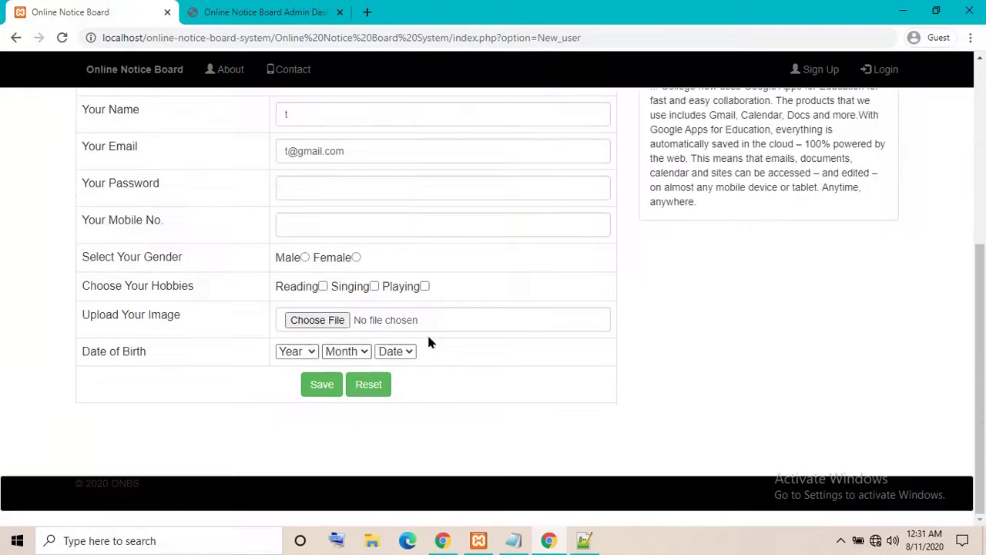
{"action": "left_click", "coordinate": [58, 38]}
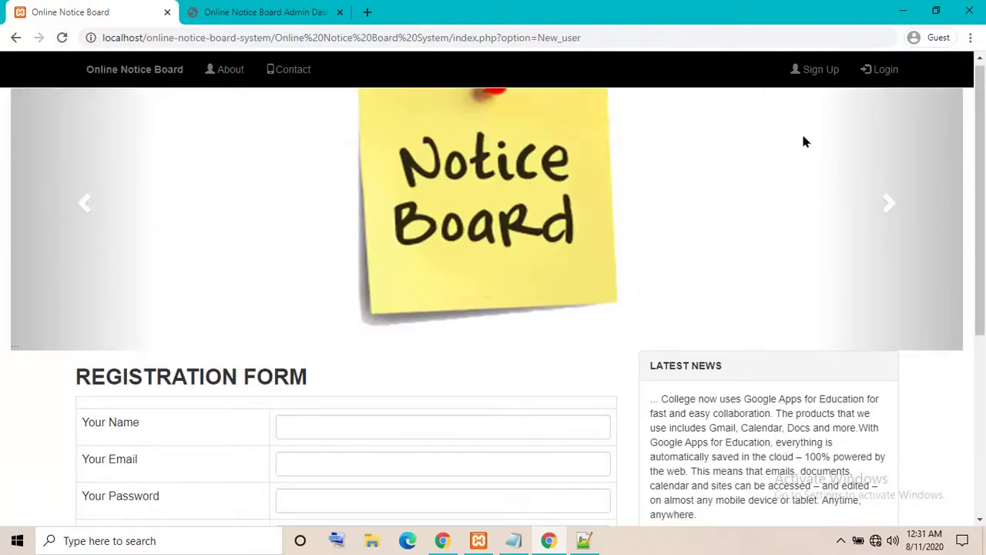
Open the user login form and fill in the test user's e-mail and password
{"action": "left_click", "coordinate": [882, 71]}
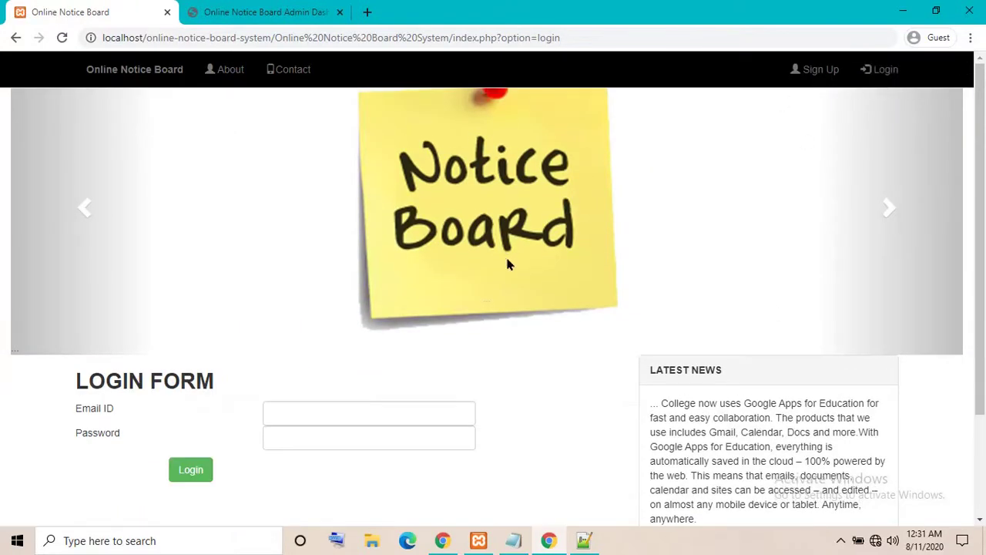
{"action": "scroll", "coordinate": [462, 293], "scroll_direction": "down", "scroll_amount": 2}
{"action": "left_click", "coordinate": [306, 274]}
{"action": "type", "text": "t"}
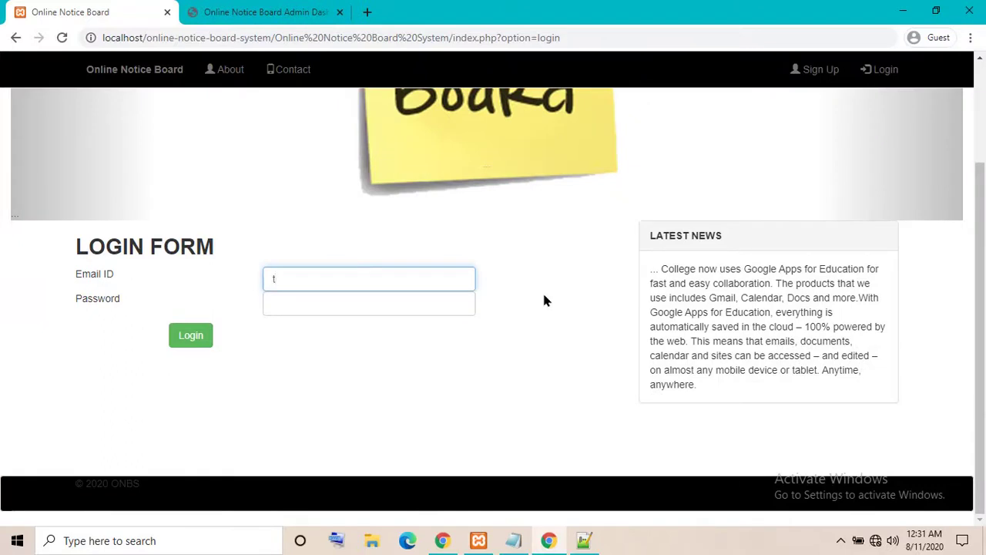
{"action": "type", "text": "est@gmail"}
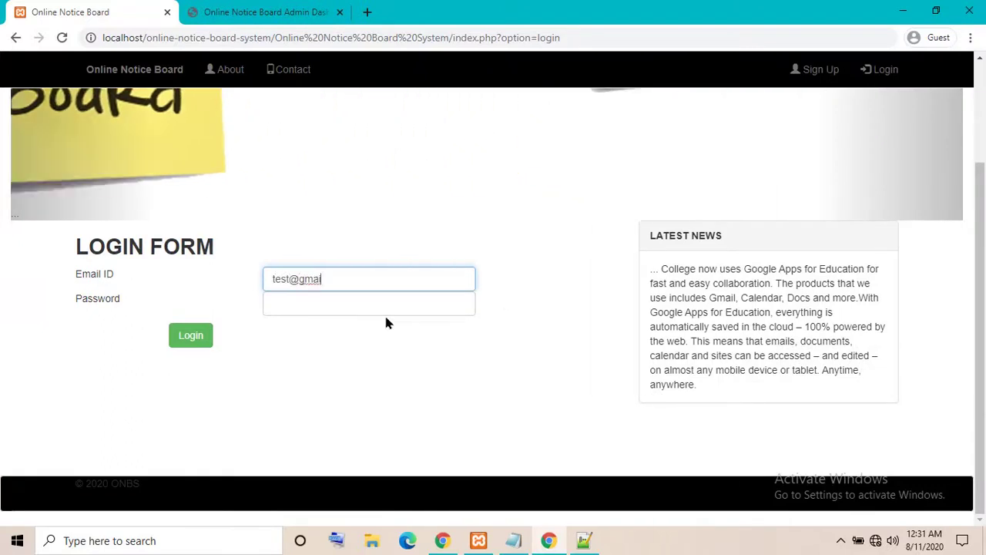
{"action": "type", "text": ".com"}
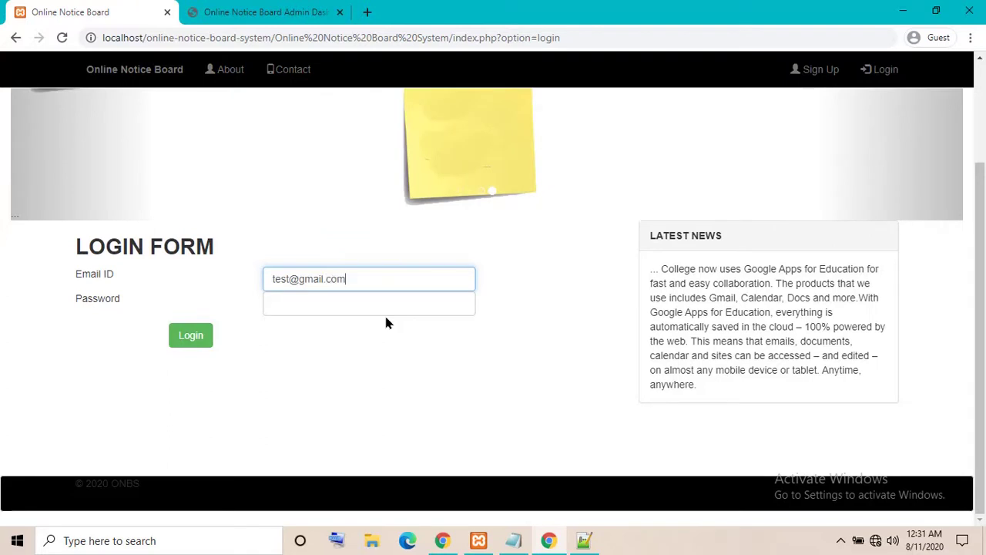
{"action": "key", "text": "Tab"}
{"action": "type", "text": "123"}
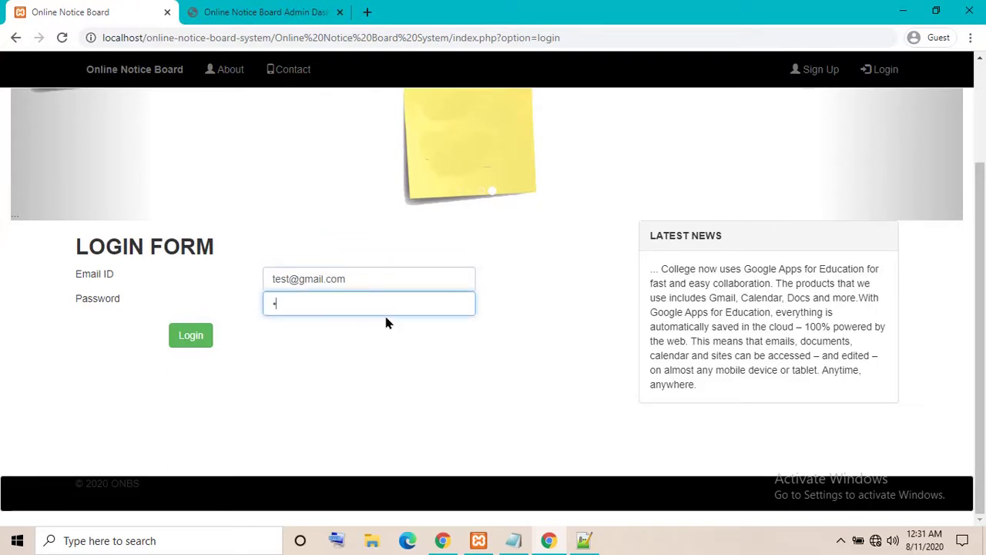
{"action": "type", "text": "4"}
Inspect notice 4's subject in the admin's notice list, then return to the login tab
{"action": "left_click", "coordinate": [246, 9]}
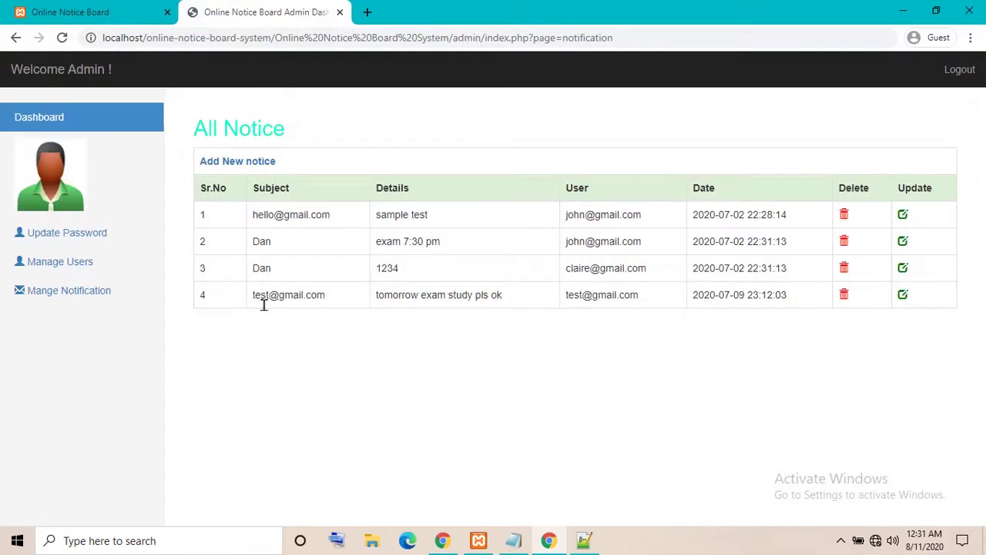
{"action": "left_click_drag", "start_coordinate": [260, 295], "coordinate": [361, 299]}
{"action": "left_click", "coordinate": [321, 304]}
{"action": "left_click_drag", "start_coordinate": [255, 295], "coordinate": [316, 300]}
{"action": "left_click", "coordinate": [142, 9]}
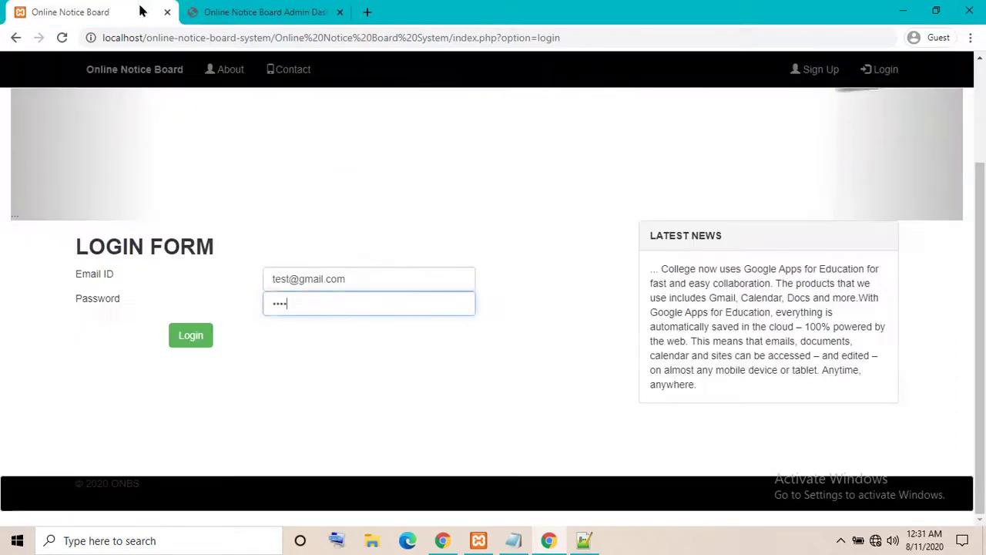
Log in as the test user and visit the Update Password, Update Profile and Notification pages
{"action": "left_click", "coordinate": [202, 342]}
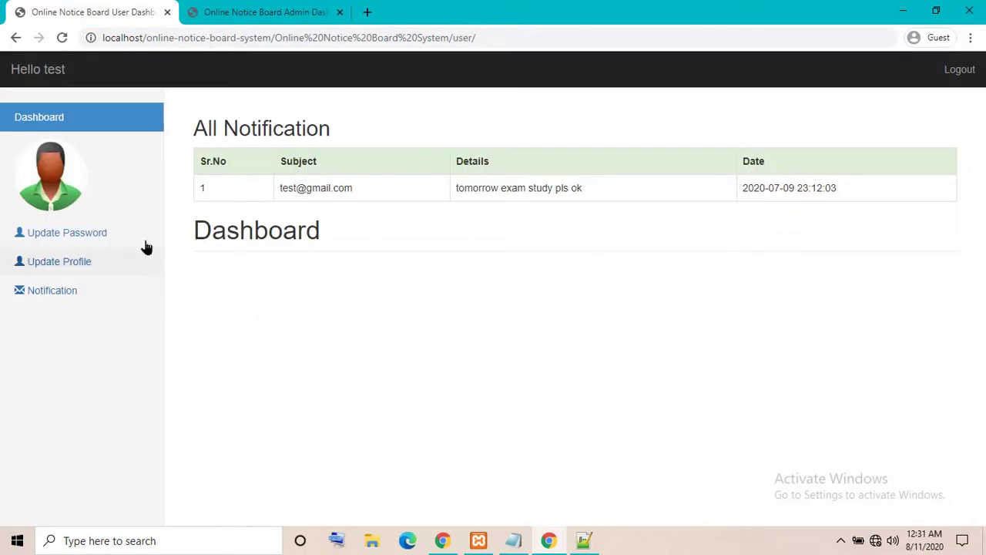
{"action": "left_click", "coordinate": [62, 234]}
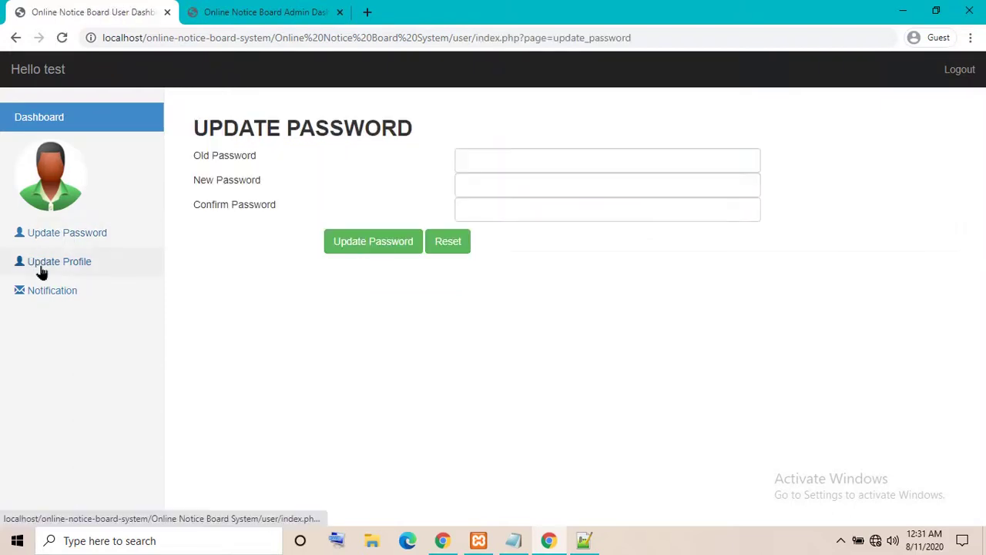
{"action": "left_click", "coordinate": [40, 264]}
{"action": "left_click", "coordinate": [42, 297]}
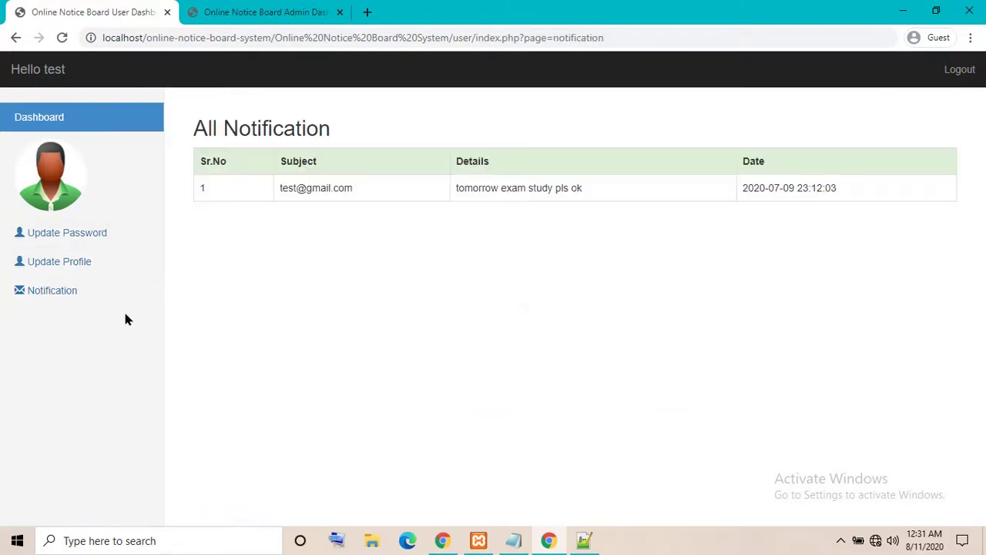
{"action": "left_click", "coordinate": [214, 14]}
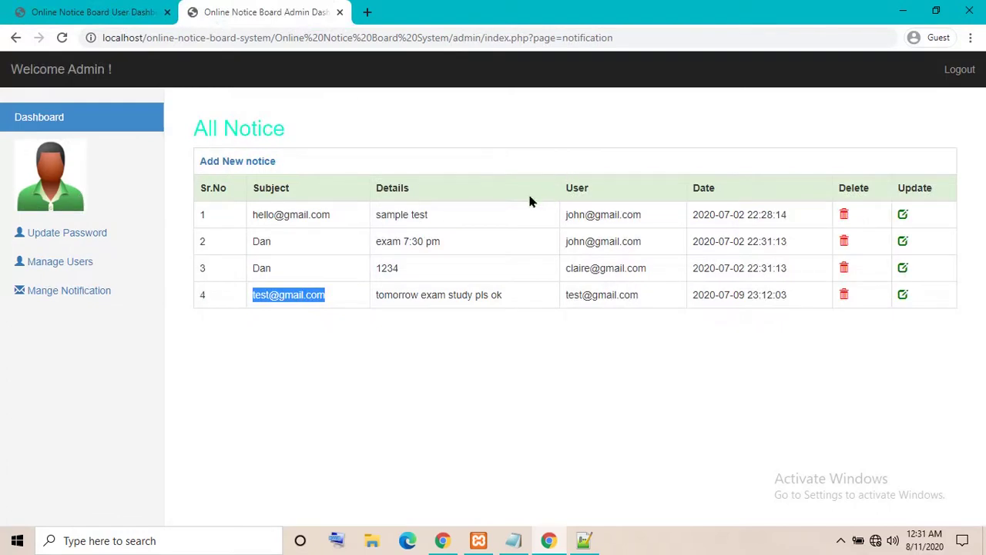
Replace notice 4's details with 'good morning' and save it with Update Notice
{"action": "left_click", "coordinate": [279, 214]}
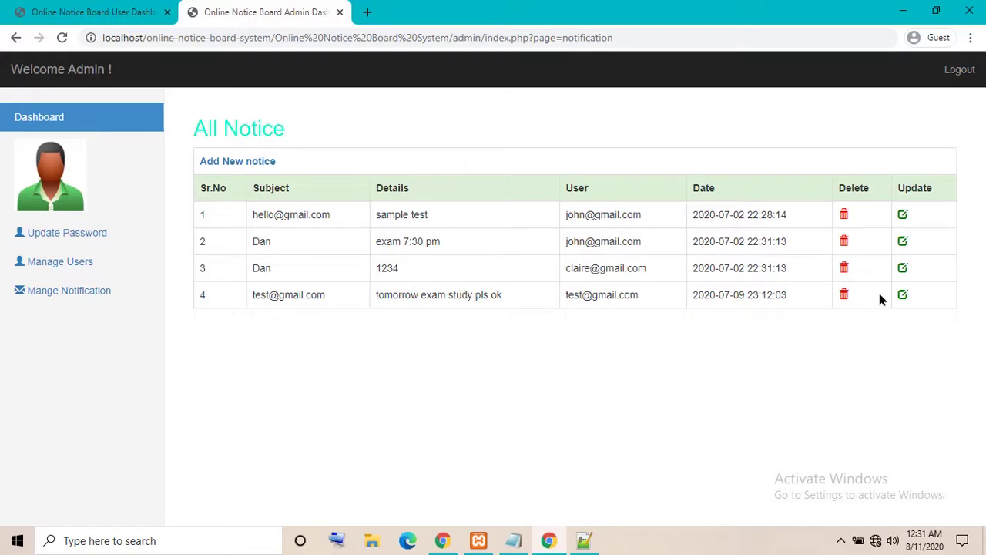
{"action": "left_click", "coordinate": [900, 297]}
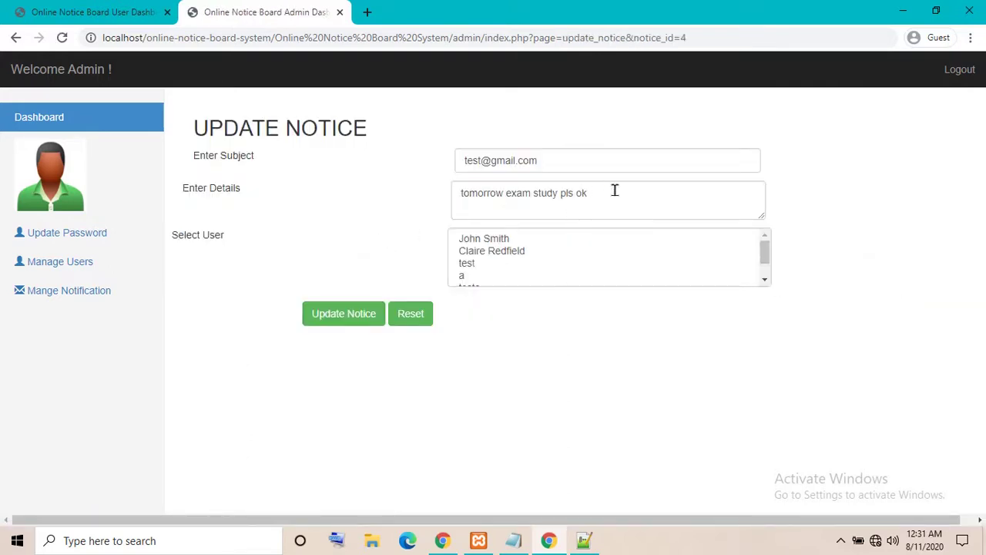
{"action": "left_click_drag", "start_coordinate": [615, 190], "coordinate": [308, 210]}
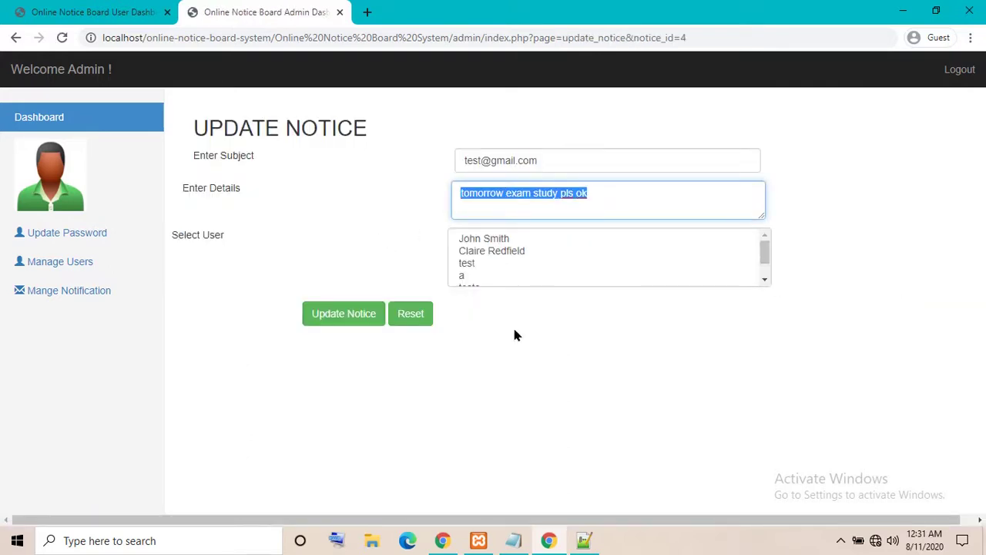
{"action": "type", "text": "good"}
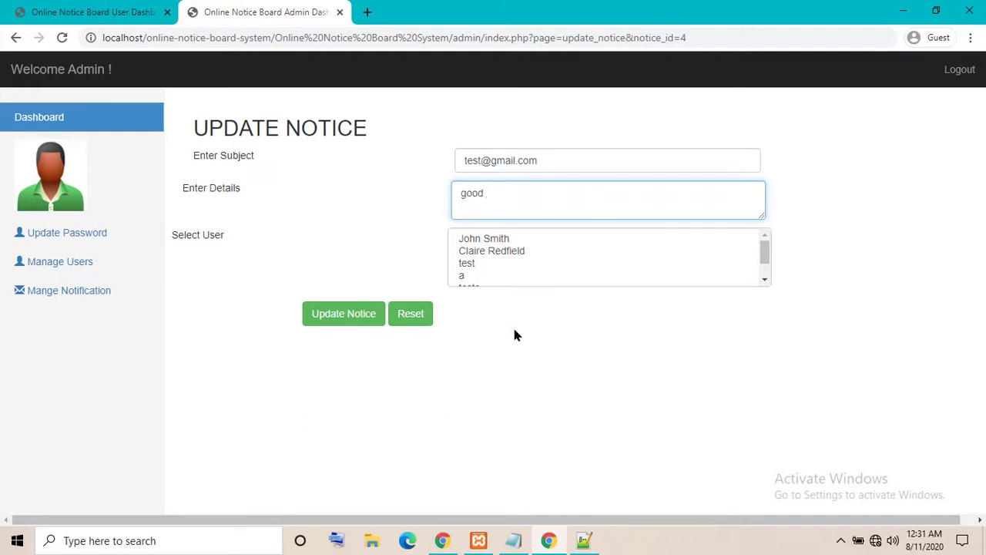
{"action": "type", "text": " morning"}
{"action": "left_click", "coordinate": [339, 311]}
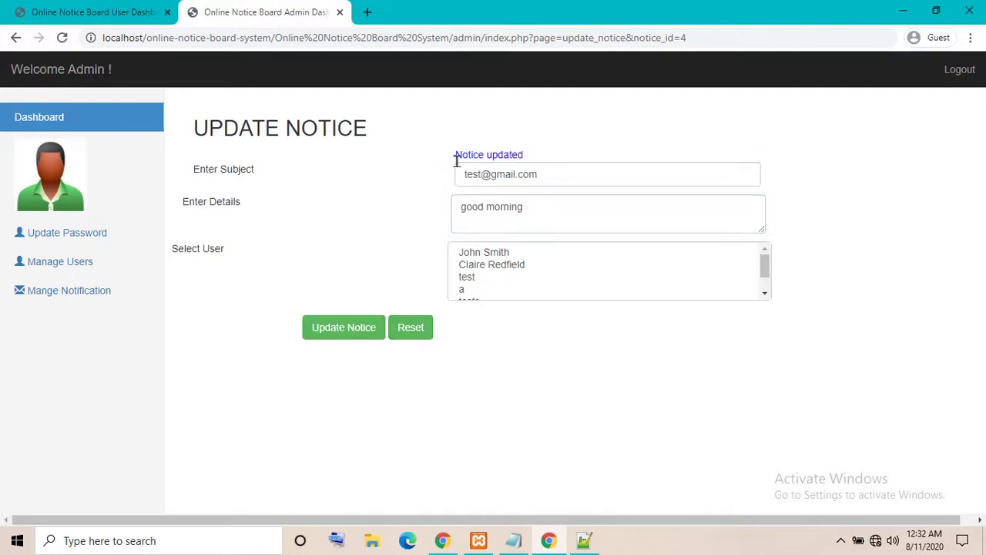
Reload the test user's notifications and confirm notice 4 now reads 'good morning'
{"action": "left_click", "coordinate": [63, 9]}
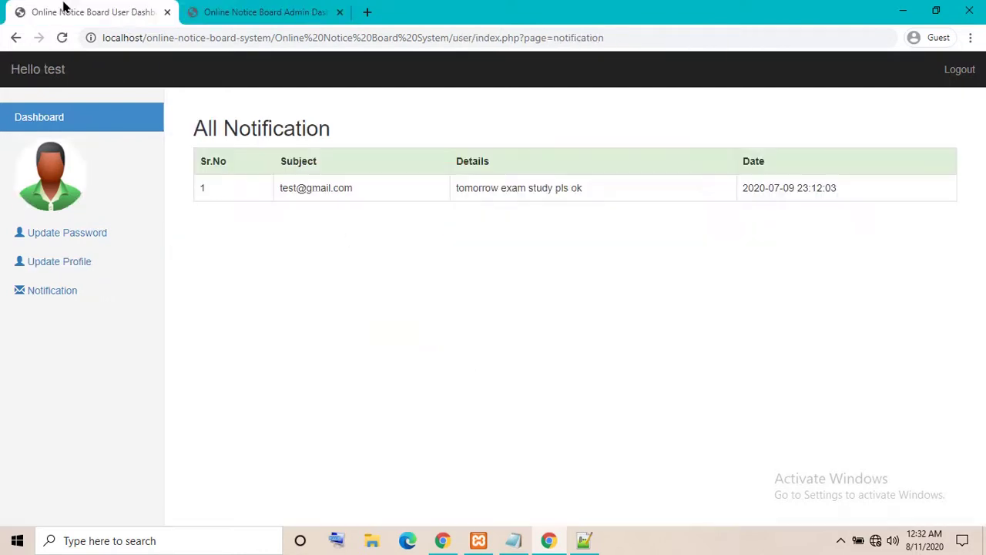
{"action": "left_click", "coordinate": [64, 38]}
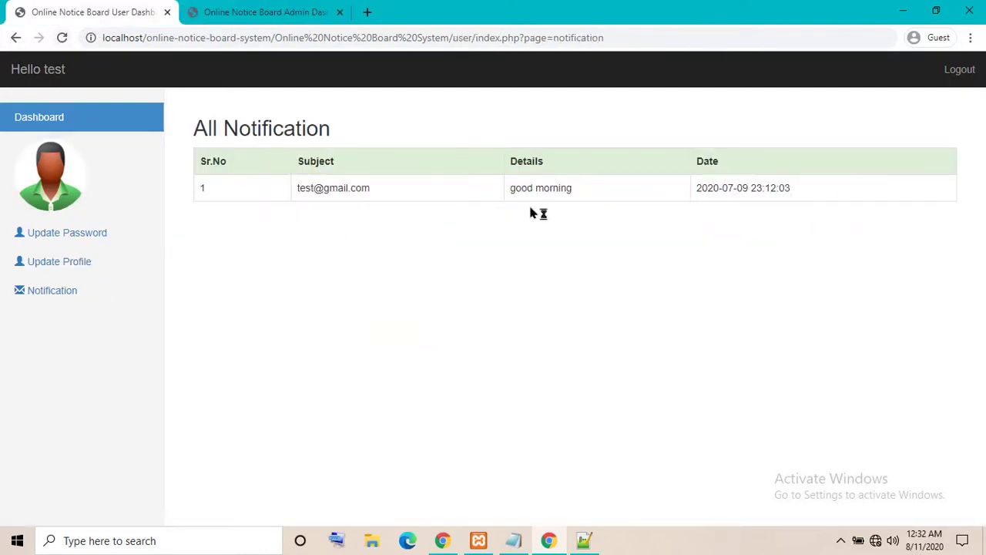
{"action": "left_click_drag", "start_coordinate": [511, 188], "coordinate": [598, 189]}
{"action": "left_click", "coordinate": [594, 211]}
Compare the user's notification list with the admin's Update Notice page, then log the test user out
{"action": "left_click", "coordinate": [260, 11]}
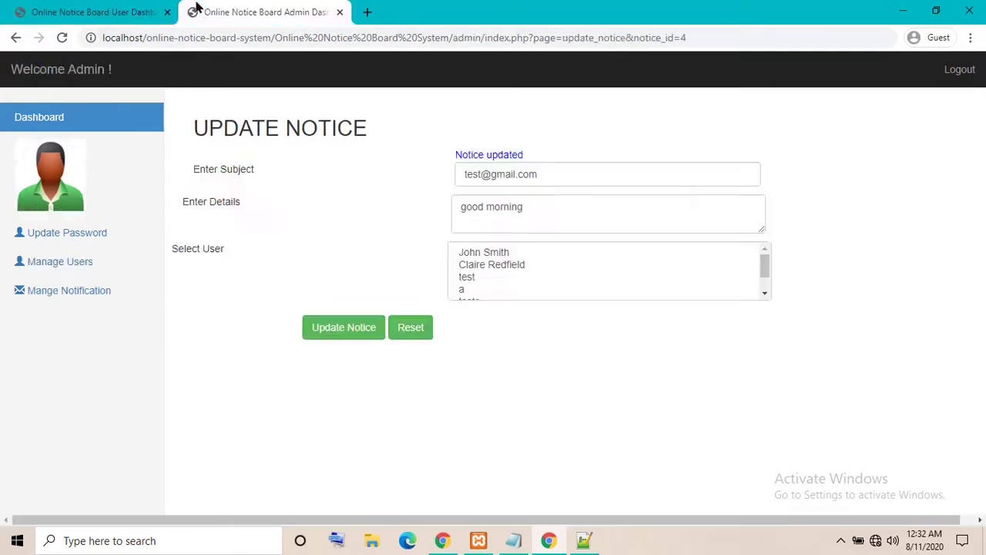
{"action": "left_click", "coordinate": [75, 10]}
{"action": "left_click", "coordinate": [240, 17]}
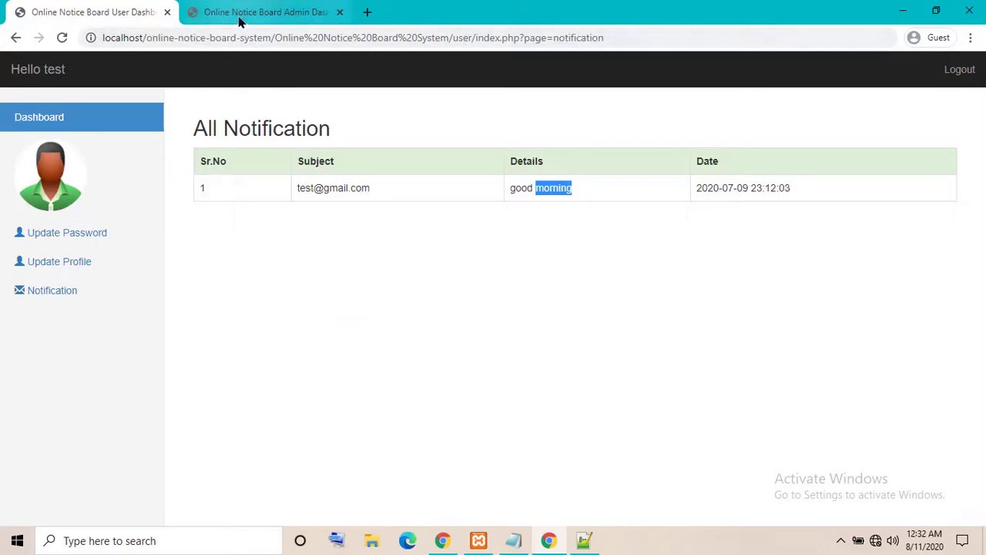
{"action": "left_click", "coordinate": [146, 17]}
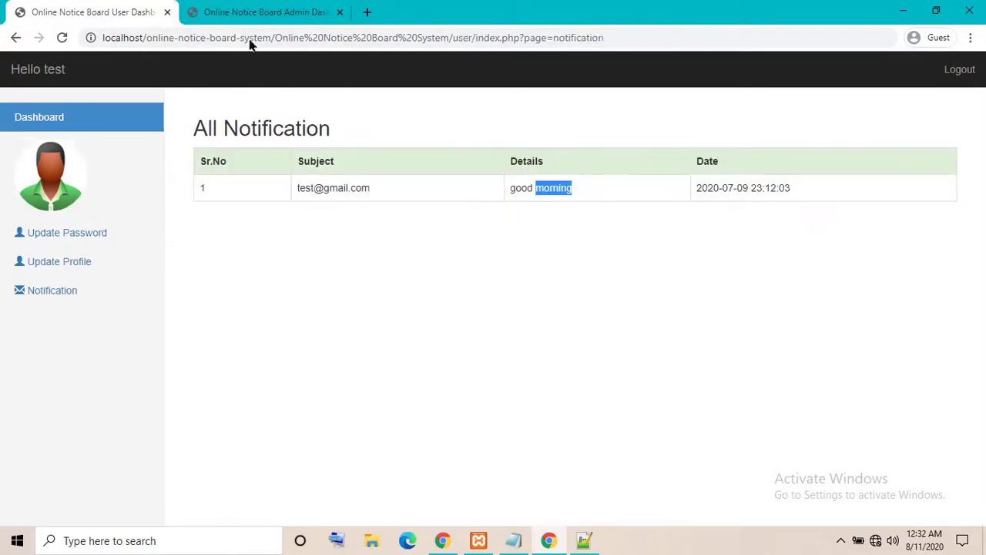
{"action": "left_click", "coordinate": [247, 9]}
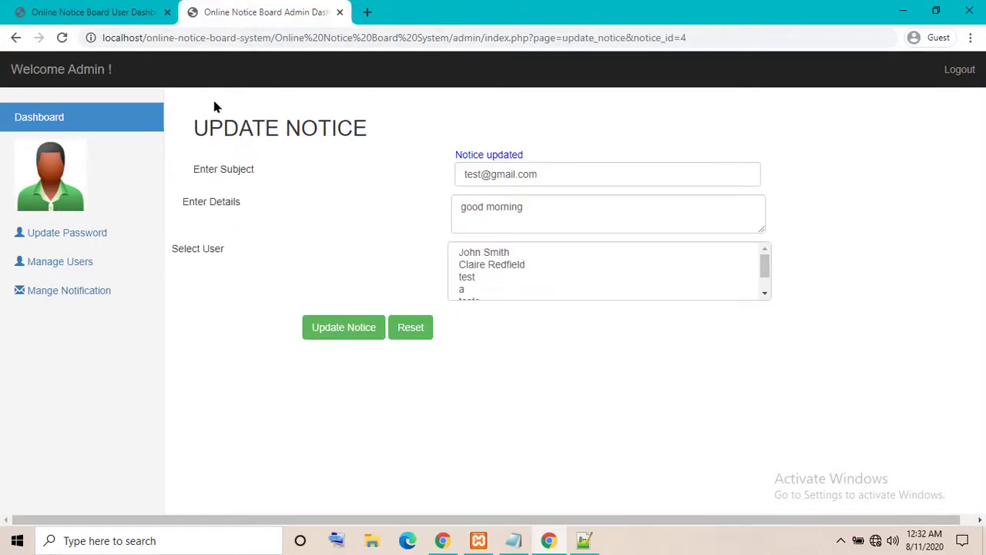
{"action": "left_click", "coordinate": [84, 12]}
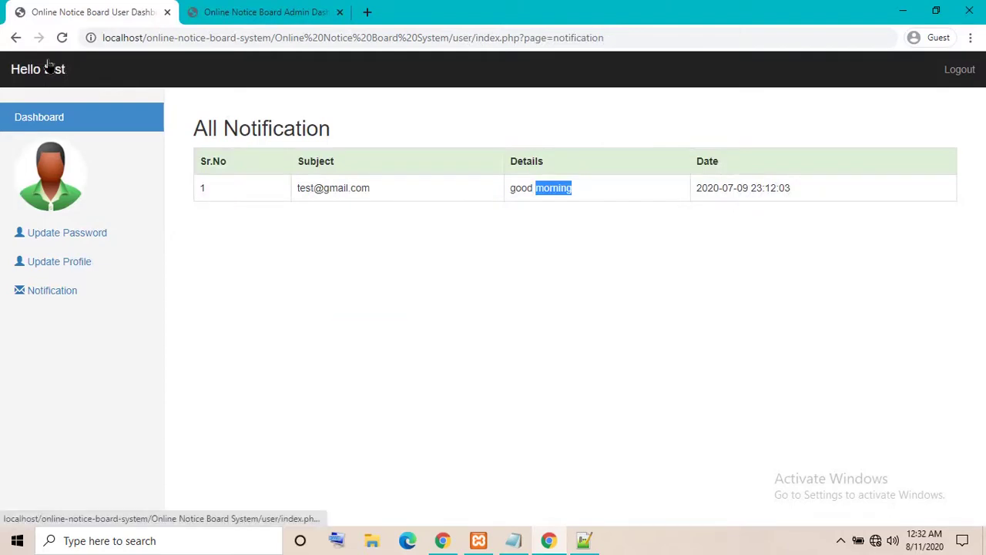
{"action": "left_click", "coordinate": [955, 69]}
Open the Sign Up form and enter the new user's name, e-mail and password
{"action": "scroll", "coordinate": [616, 242], "scroll_direction": "down", "scroll_amount": 2}
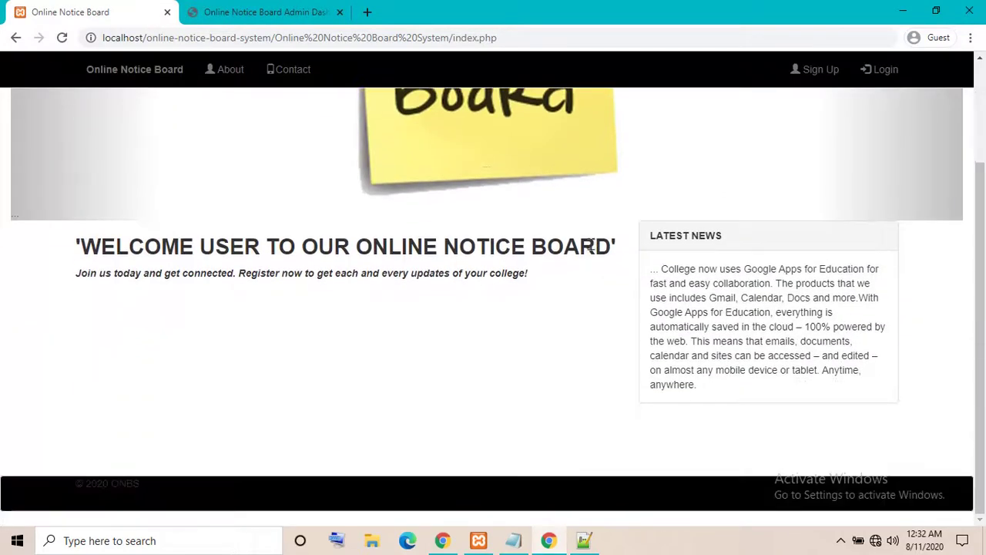
{"action": "scroll", "coordinate": [589, 245], "scroll_direction": "up", "scroll_amount": 3}
{"action": "left_click", "coordinate": [815, 71]}
{"action": "scroll", "coordinate": [441, 284], "scroll_direction": "down", "scroll_amount": 4}
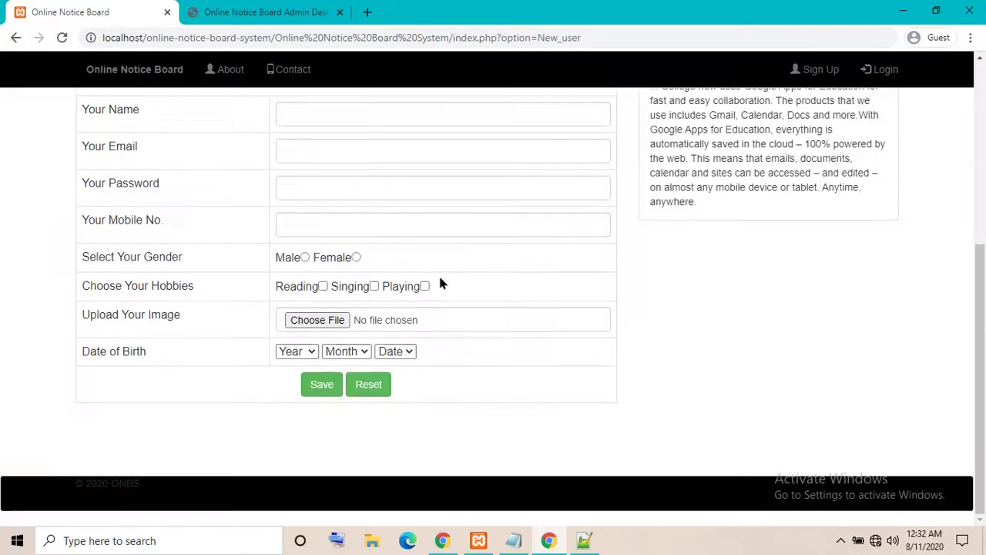
{"action": "scroll", "coordinate": [432, 277], "scroll_direction": "up", "scroll_amount": 4}
{"action": "left_click", "coordinate": [352, 431]}
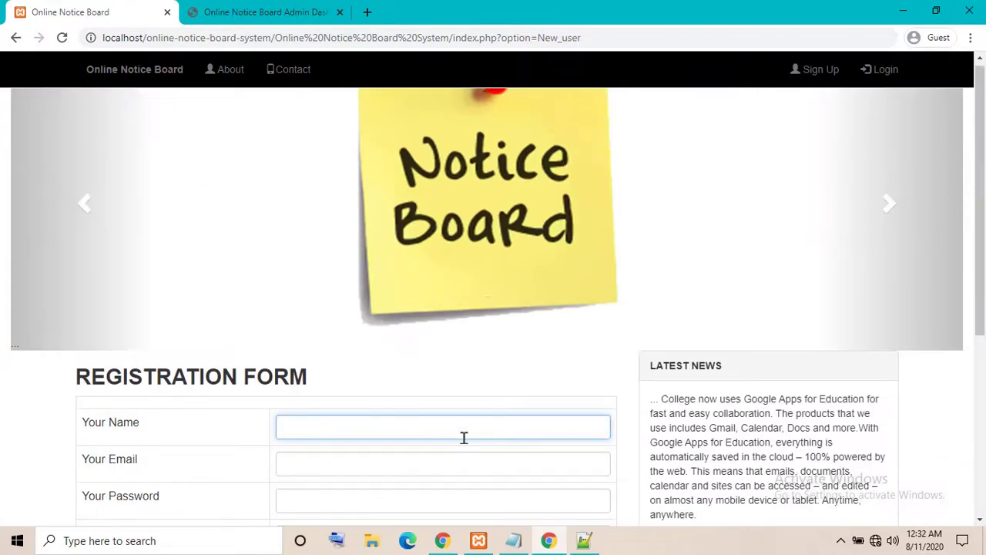
{"action": "scroll", "coordinate": [464, 437], "scroll_direction": "down", "scroll_amount": 4}
{"action": "scroll", "coordinate": [462, 435], "scroll_direction": "up", "scroll_amount": 4}
{"action": "scroll", "coordinate": [462, 434], "scroll_direction": "down", "scroll_amount": 4}
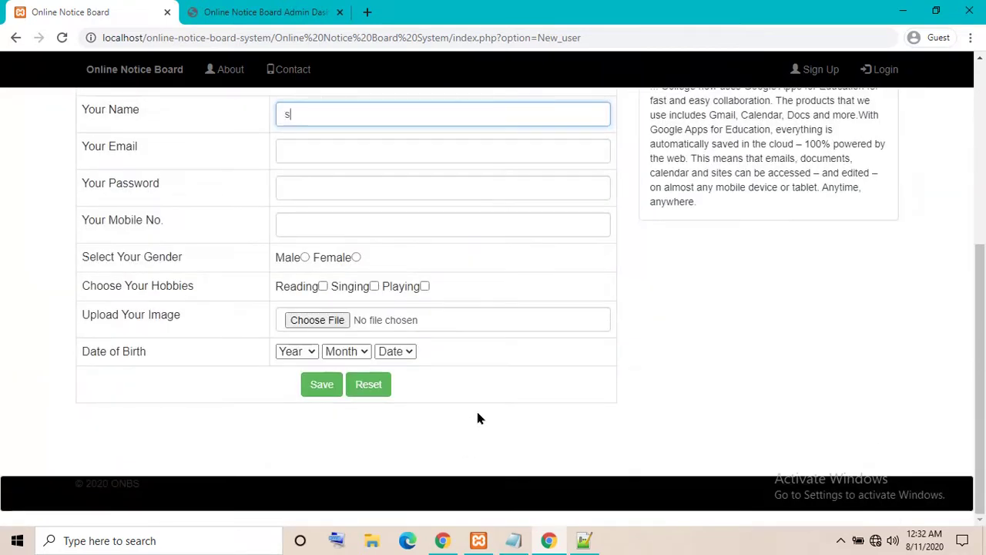
{"action": "type", "text": "sam"}
{"action": "type", "text": "p;"}
{"action": "key", "text": "Tab"}
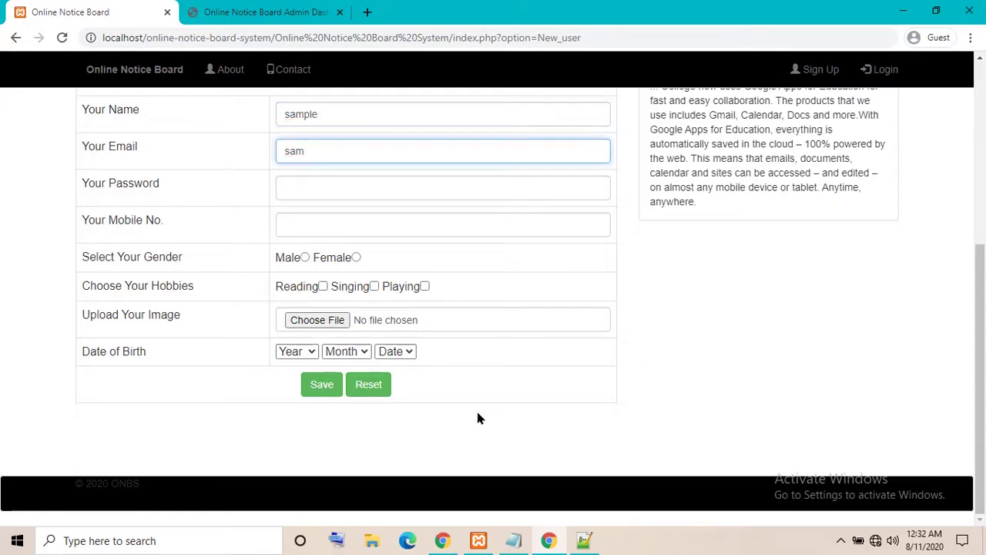
{"action": "type", "text": "sample"}
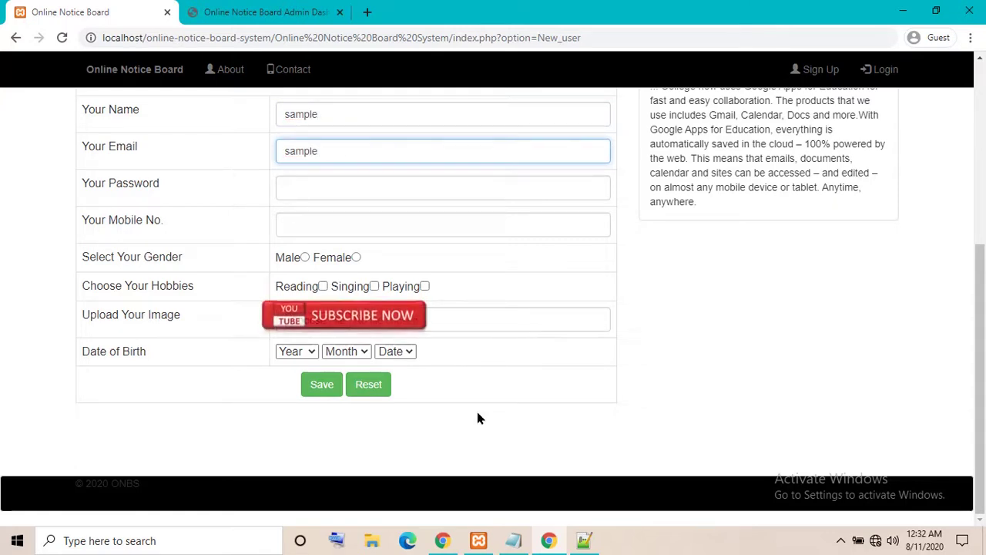
{"action": "type", "text": "@gmail"}
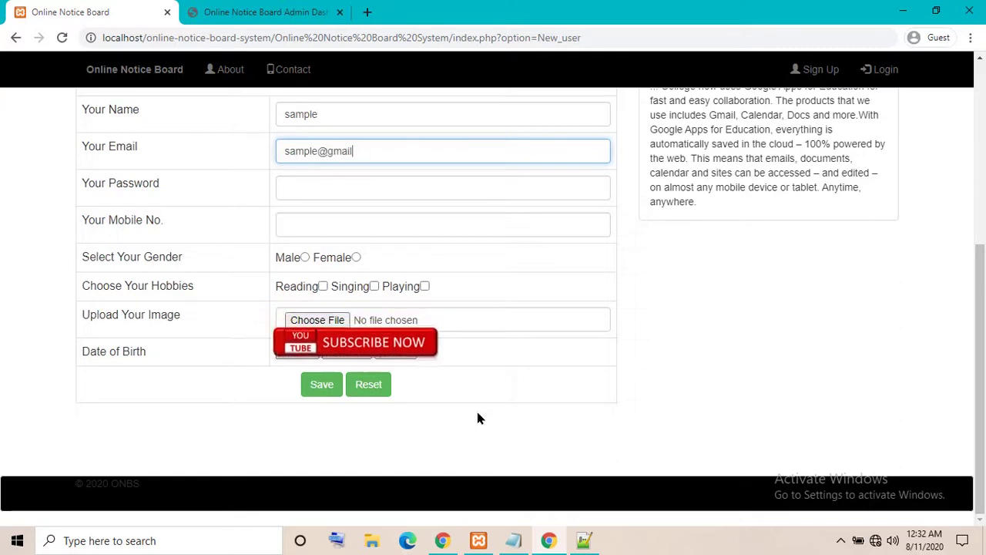
{"action": "type", "text": ".com"}
{"action": "key", "text": "Tab"}
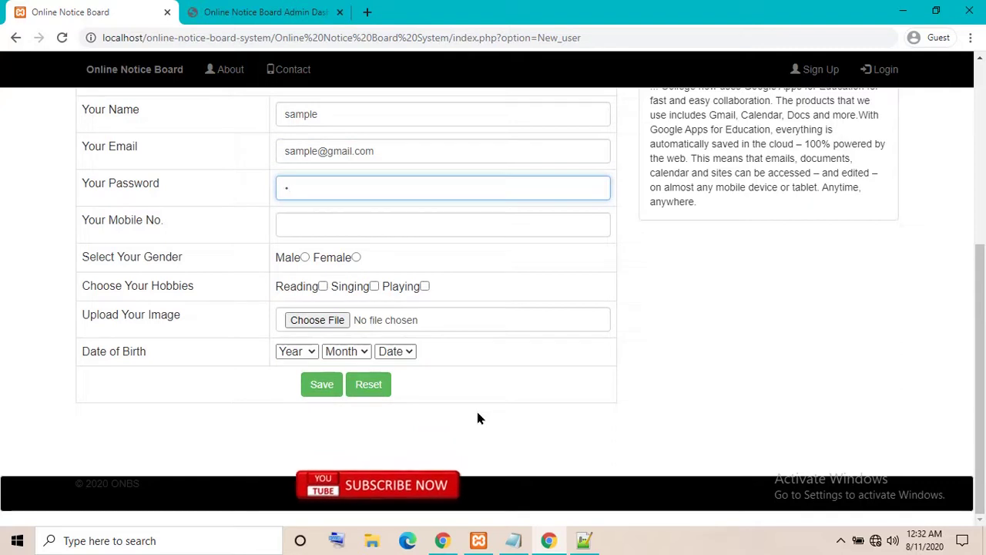
{"action": "type", "text": "s"}
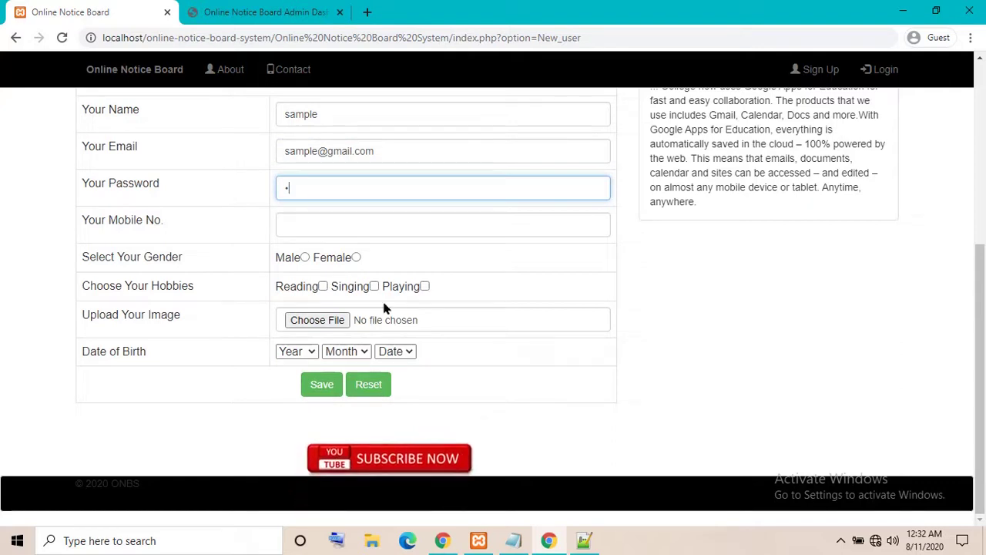
Enter the mobile number, choose Male, tick Reading, and attach the Android-Wallpapers-08-2560-x-1440 image
{"action": "left_click", "coordinate": [297, 223]}
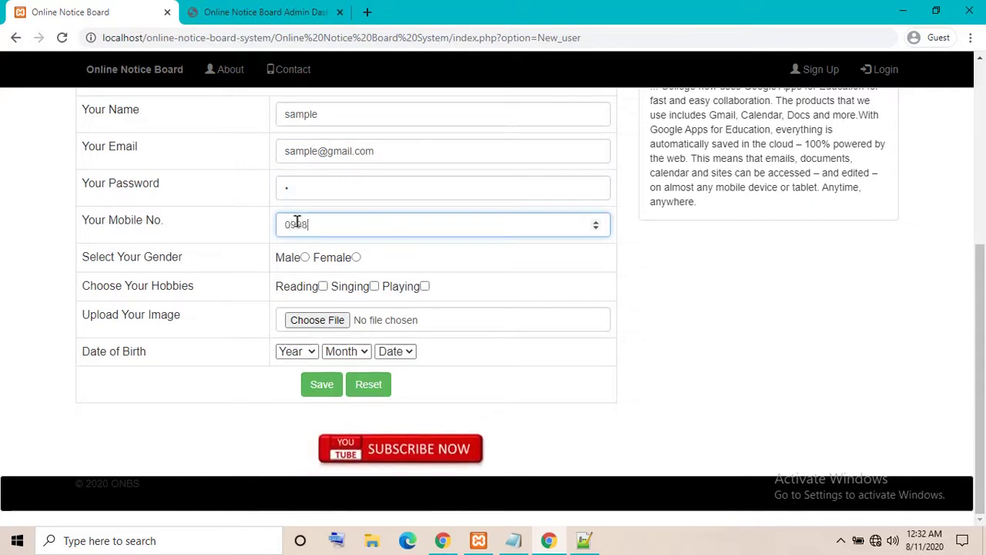
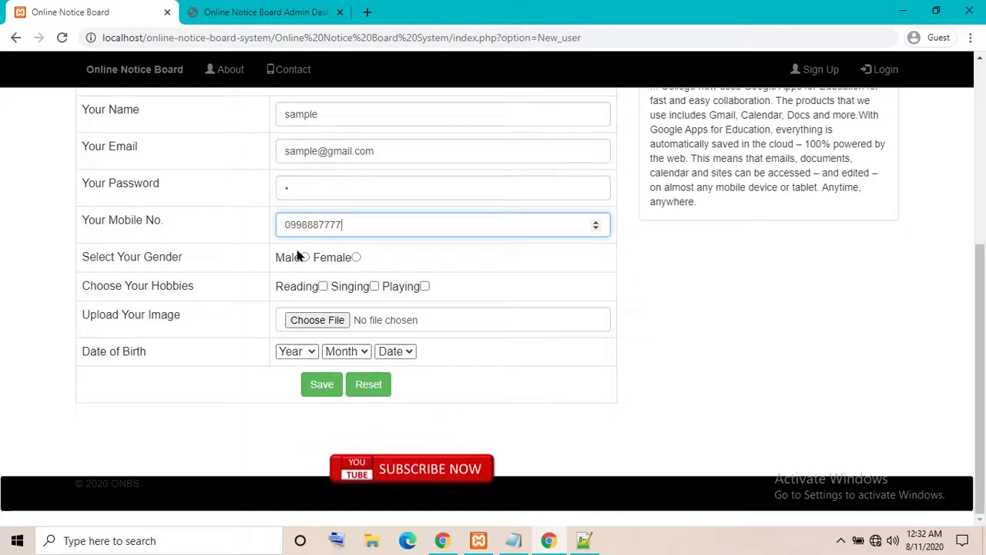
{"action": "left_click", "coordinate": [305, 258]}
{"action": "left_click", "coordinate": [323, 285]}
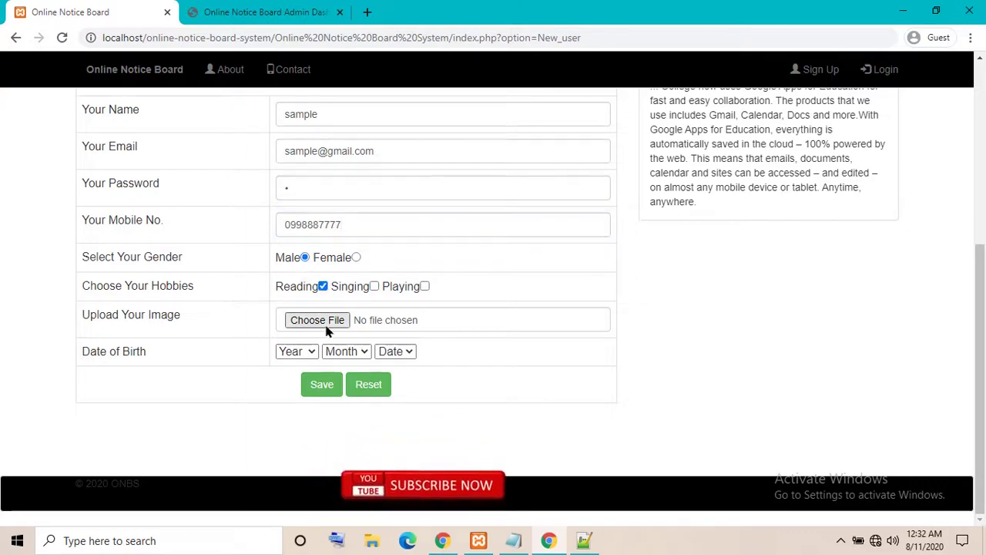
{"action": "left_click", "coordinate": [327, 326]}
{"action": "left_click", "coordinate": [339, 124]}
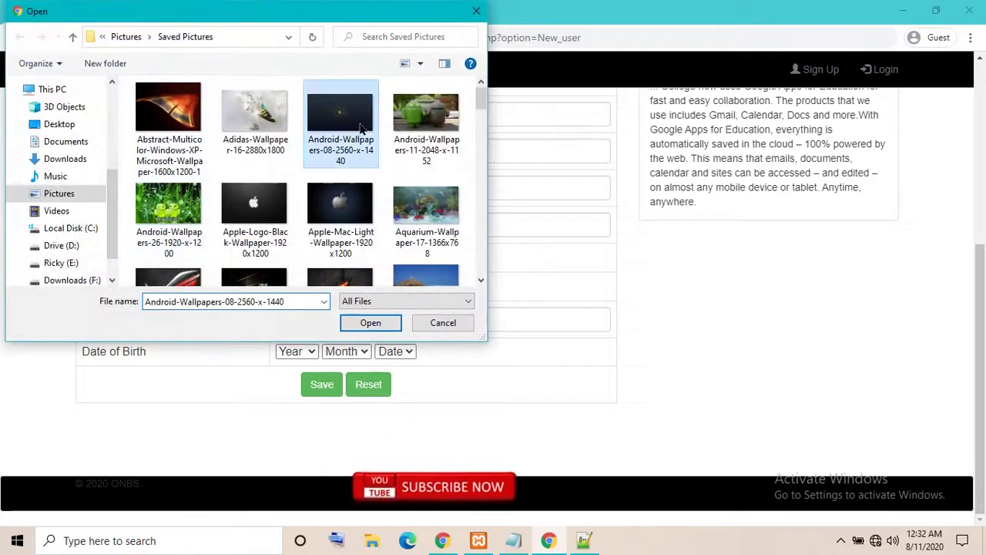
{"action": "left_click", "coordinate": [368, 325]}
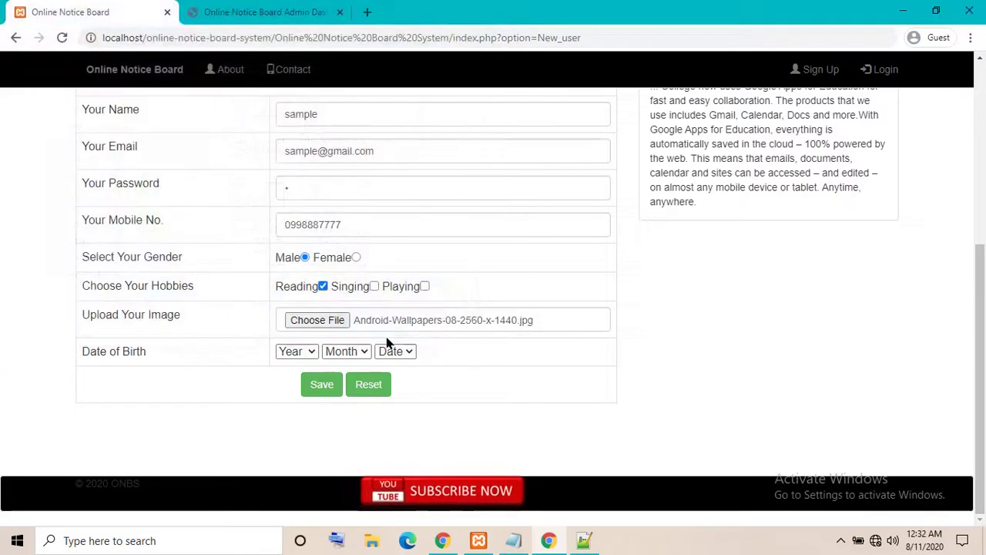
{"action": "left_click", "coordinate": [294, 351]}
{"action": "left_click", "coordinate": [294, 249]}
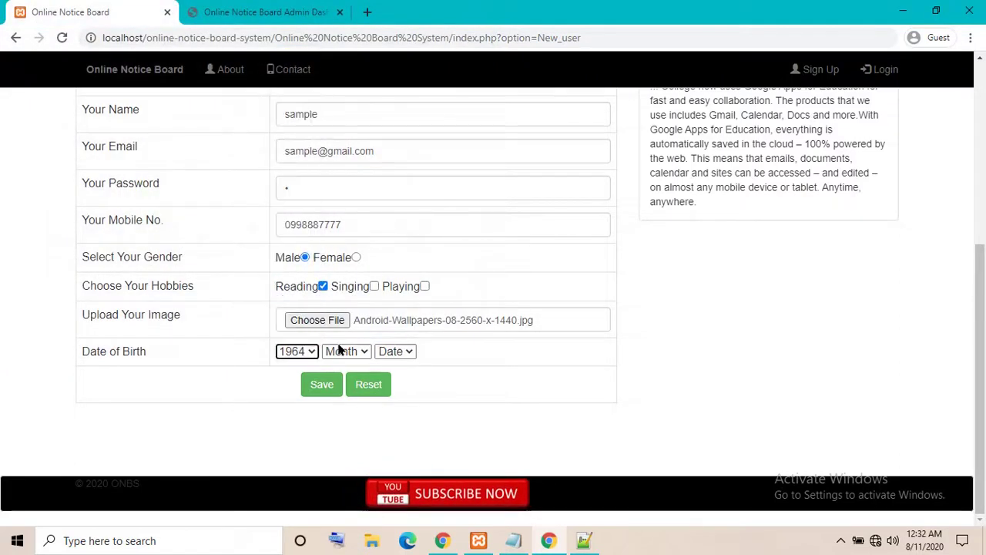
{"action": "left_click", "coordinate": [343, 351]}
{"action": "left_click", "coordinate": [333, 276]}
{"action": "left_click", "coordinate": [395, 352]}
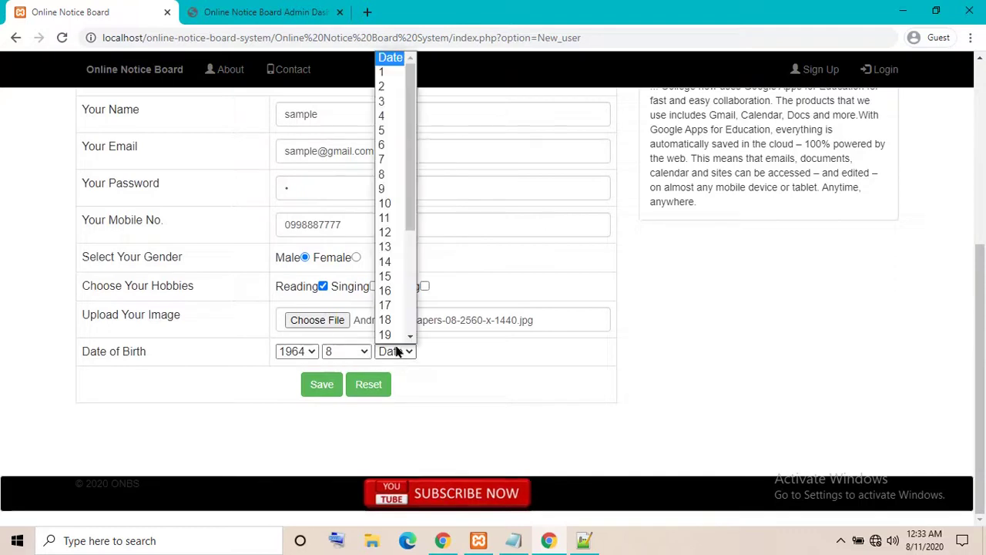
{"action": "left_click", "coordinate": [388, 280]}
{"action": "left_click", "coordinate": [324, 385]}
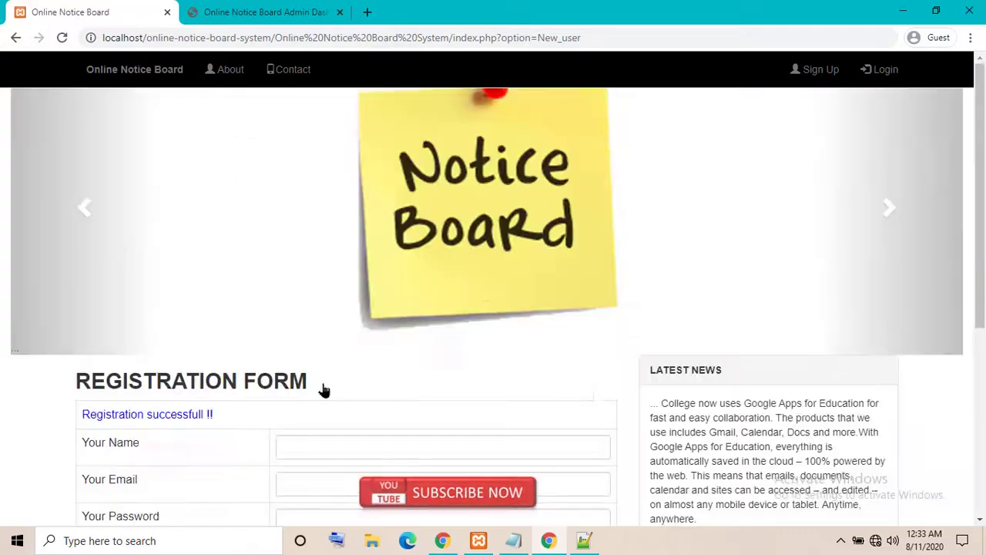
Log in through the login form with the newly registered user's e-mail and password
{"action": "left_click_drag", "start_coordinate": [82, 410], "coordinate": [233, 416]}
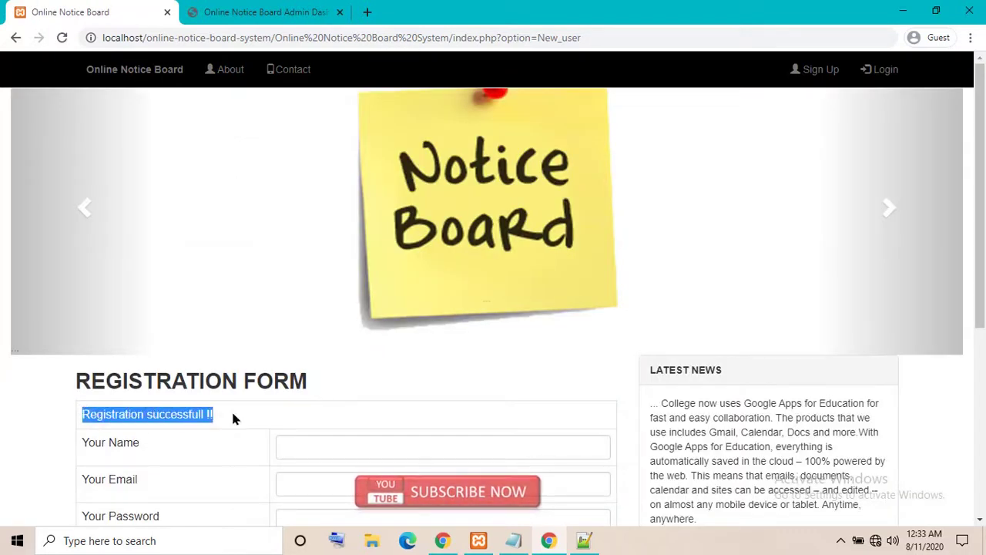
{"action": "left_click", "coordinate": [346, 404]}
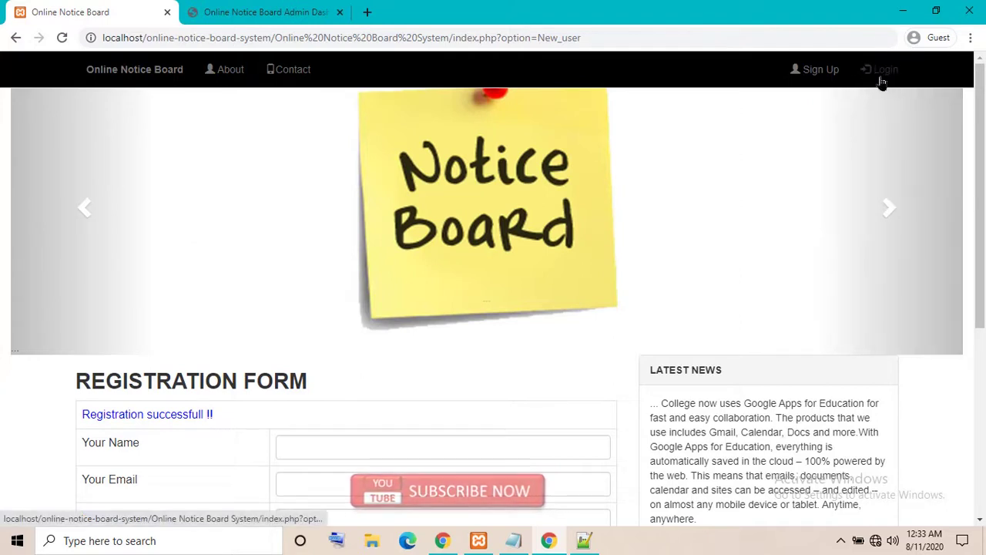
{"action": "left_click", "coordinate": [881, 80]}
{"action": "double_click", "coordinate": [347, 403]}
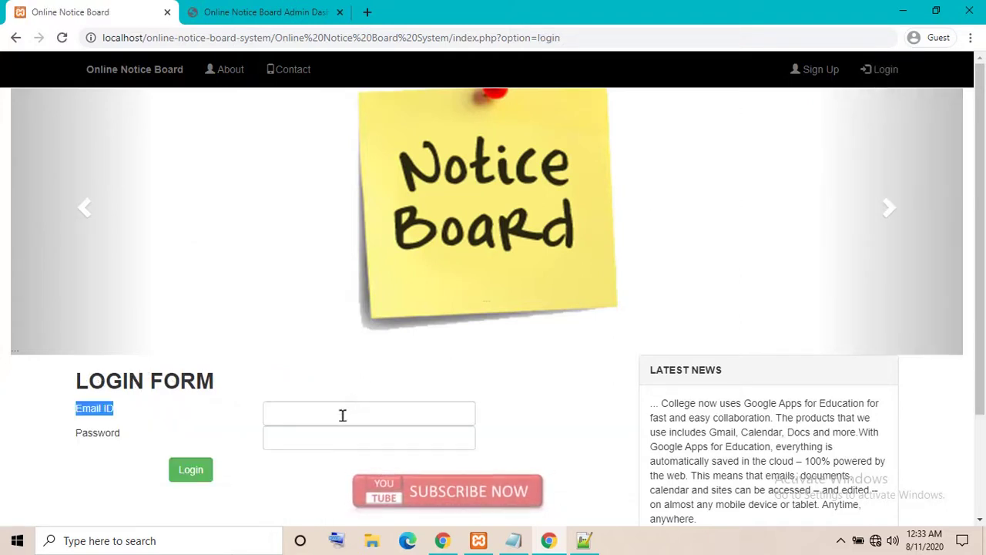
{"action": "left_click", "coordinate": [342, 414]}
{"action": "type", "text": "samp"}
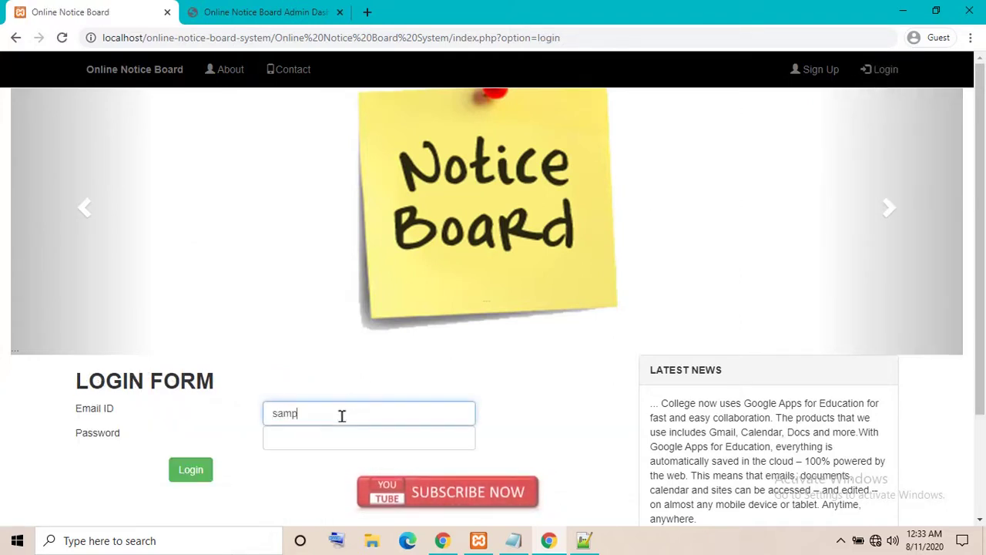
{"action": "type", "text": "le@gm"}
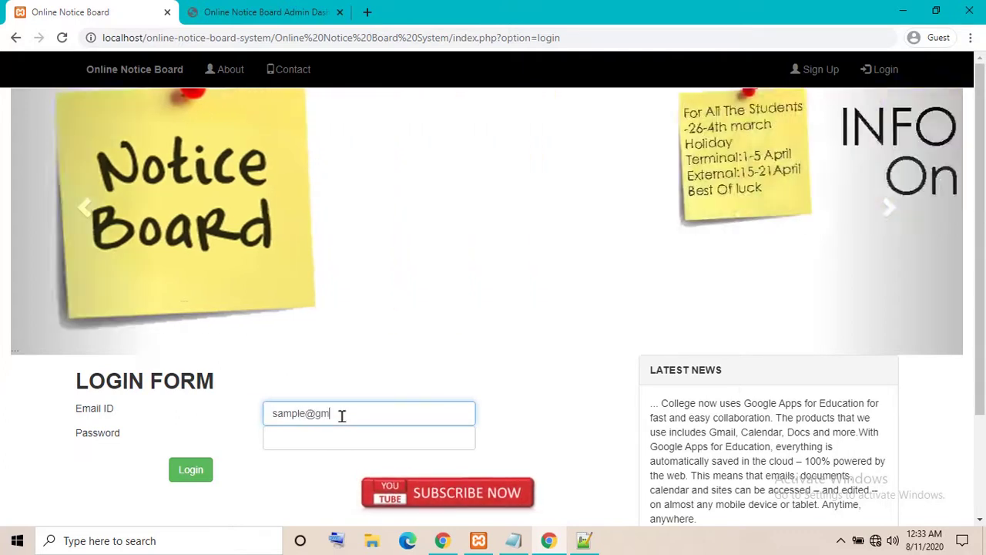
{"action": "type", "text": "ail."}
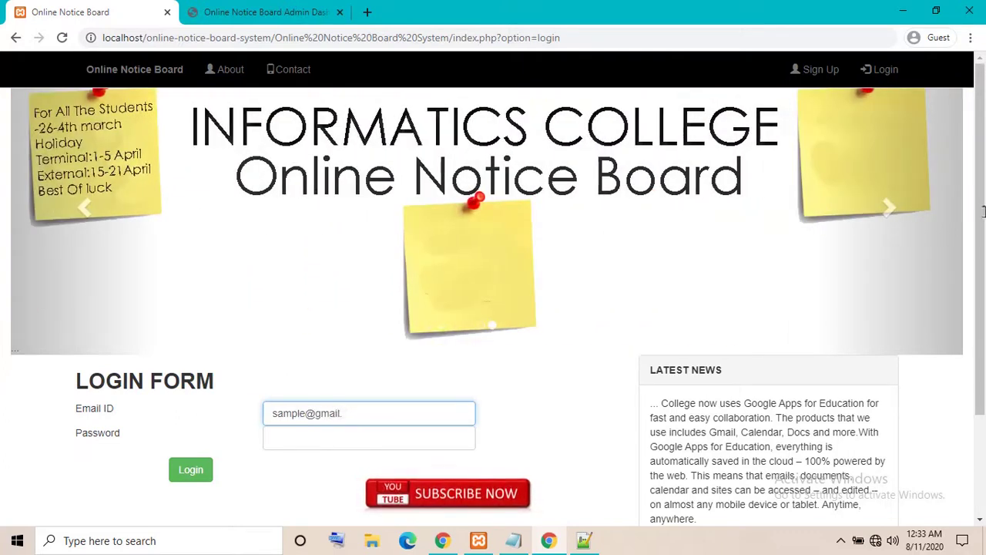
{"action": "type", "text": "com"}
{"action": "key", "text": "Tab"}
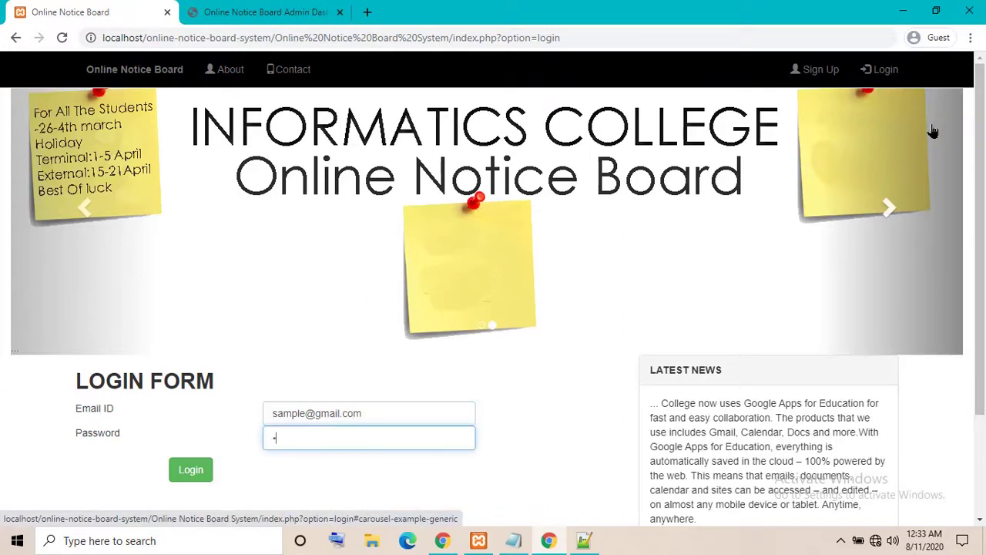
{"action": "left_click", "coordinate": [193, 470]}
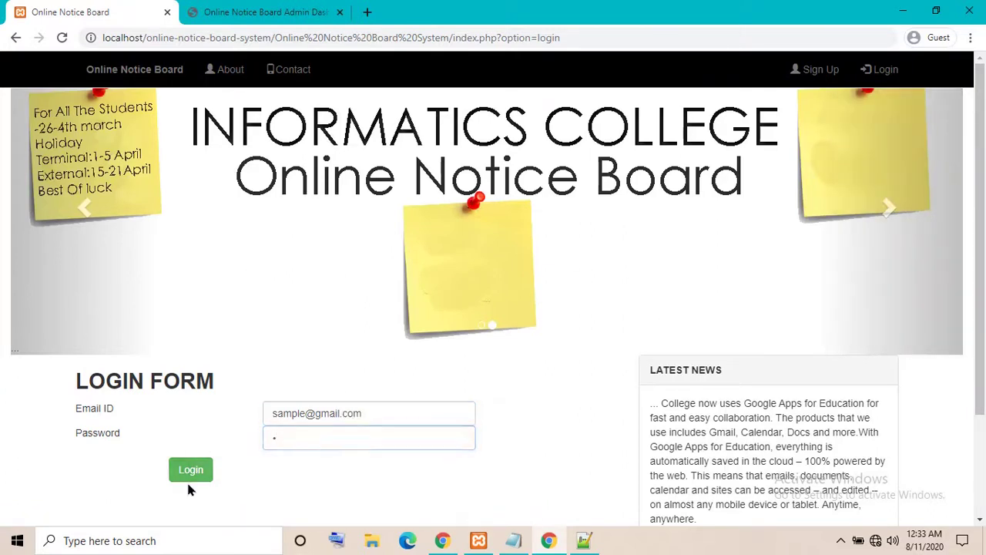
{"action": "left_click", "coordinate": [191, 478]}
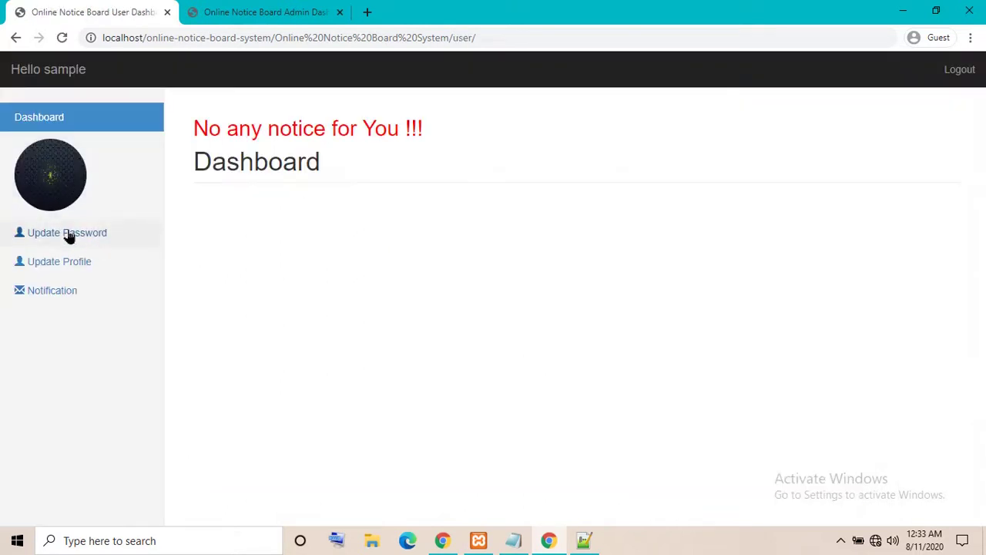
Browse the user's Update Profile, Notification and Update Password pages
{"action": "left_click", "coordinate": [54, 263]}
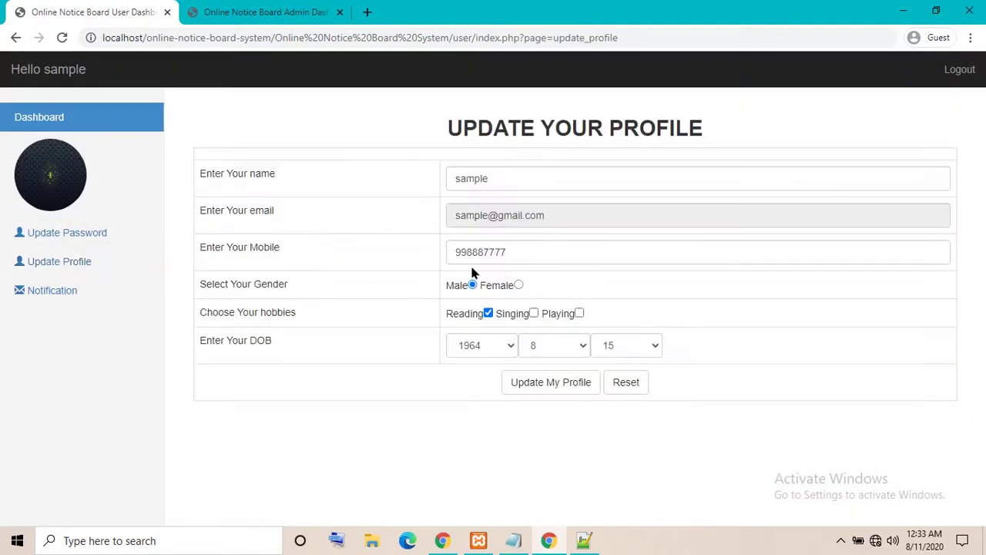
{"action": "left_click", "coordinate": [45, 293]}
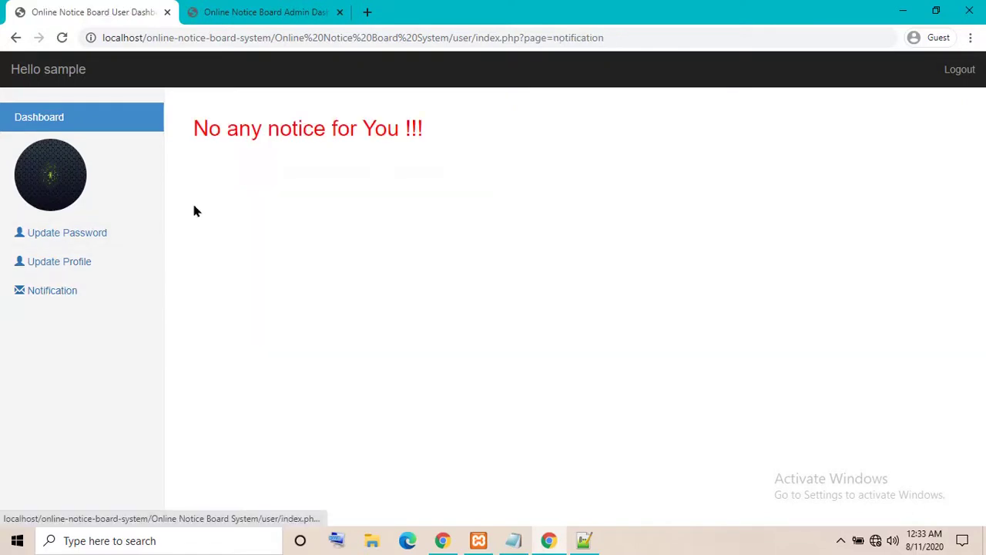
{"action": "left_click", "coordinate": [33, 241]}
{"action": "left_click", "coordinate": [44, 266]}
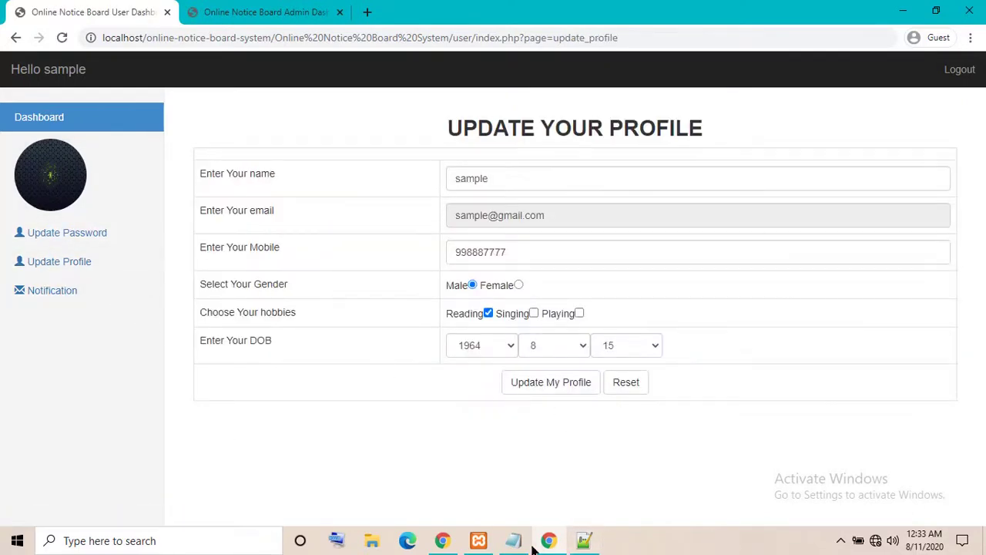
Restore Notepad, check the title 'How to run Online School Notice Board', then minimize Notepad
{"action": "left_click", "coordinate": [515, 542]}
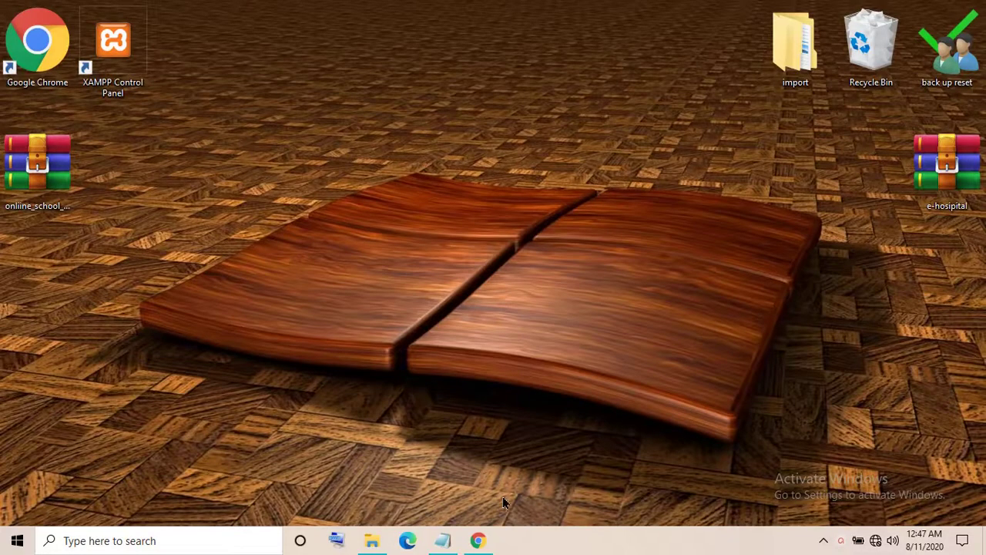
{"action": "left_click", "coordinate": [449, 540]}
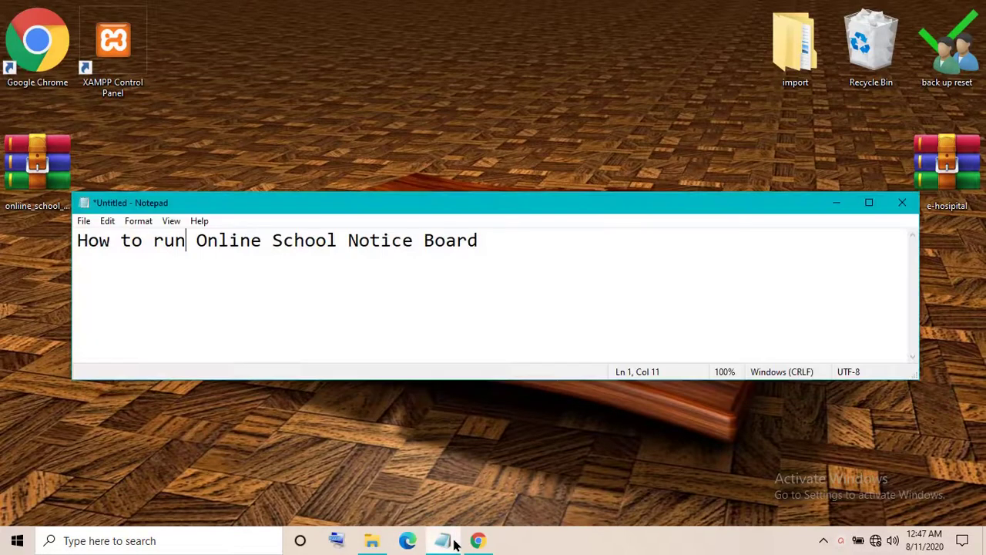
{"action": "left_click", "coordinate": [249, 289]}
{"action": "left_click_drag", "start_coordinate": [77, 240], "coordinate": [484, 238]}
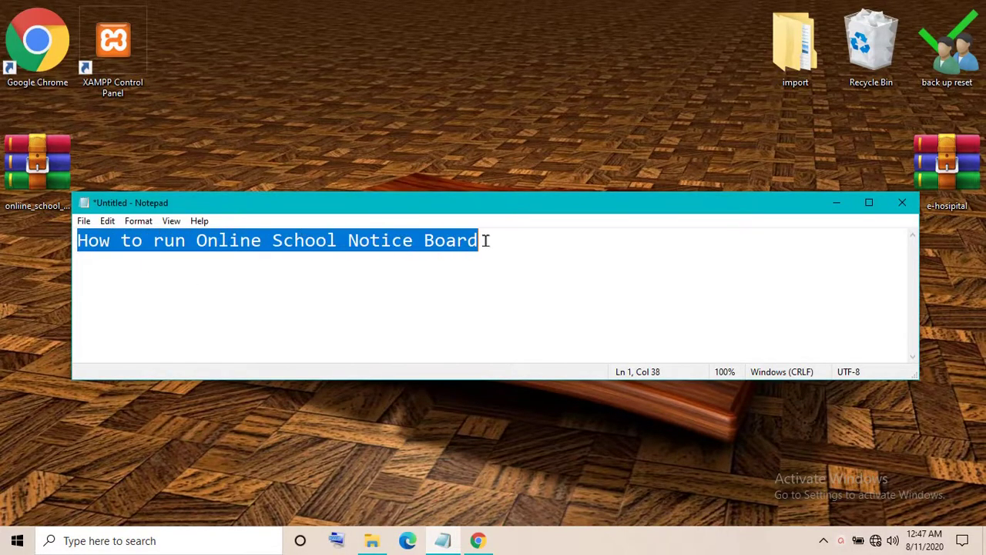
{"action": "left_click", "coordinate": [519, 334]}
{"action": "left_click", "coordinate": [832, 202]}
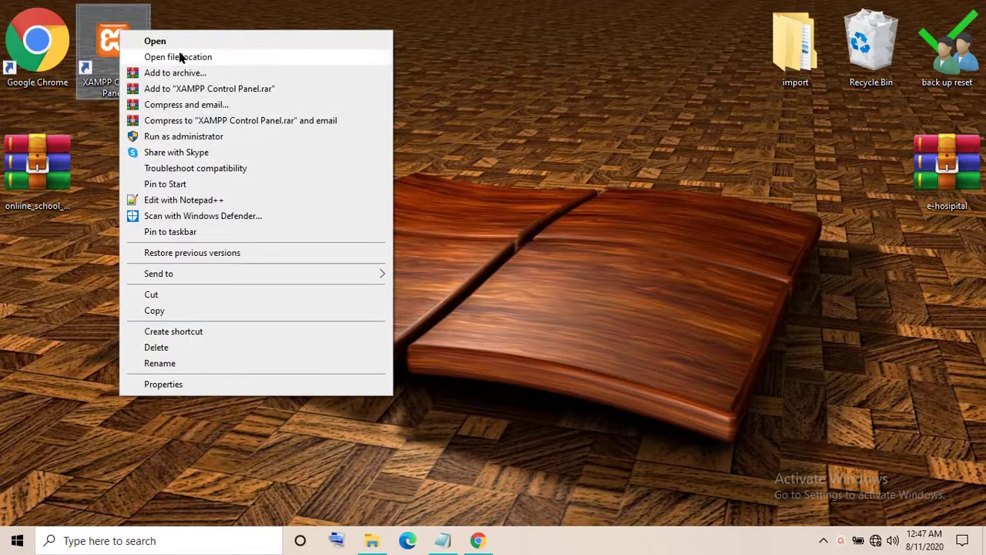
Launch XAMPP Control Panel from the desktop and start the Apache and MySQL modules
{"action": "left_click", "coordinate": [177, 41]}
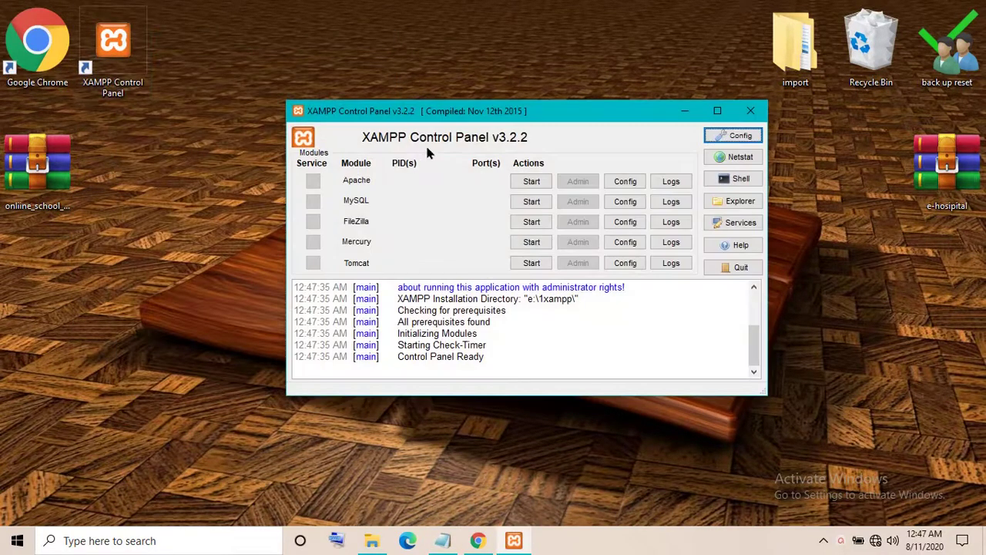
{"action": "left_click", "coordinate": [532, 181]}
{"action": "left_click", "coordinate": [531, 201]}
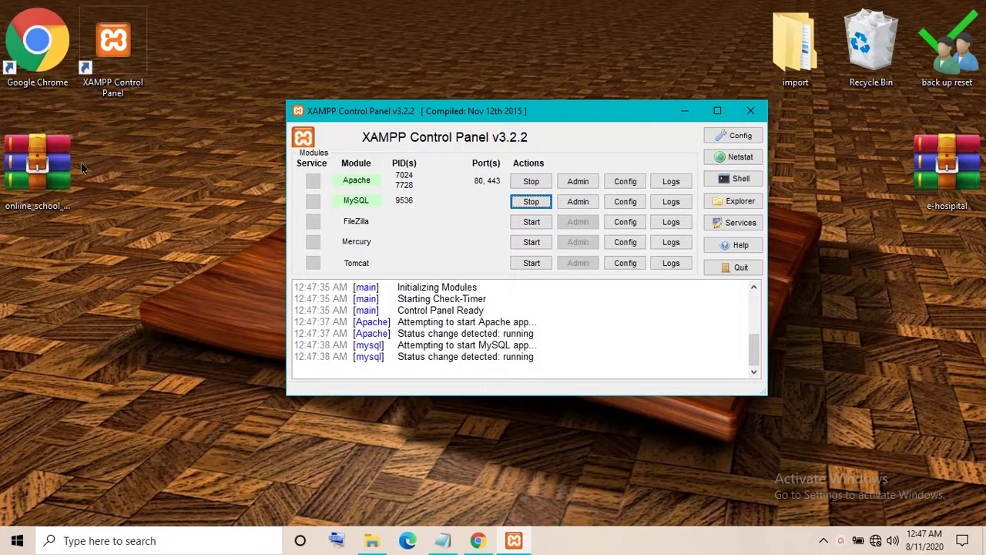
Extract the project archive onto the desktop and open the extracted project folder
{"action": "right_click", "coordinate": [49, 176]}
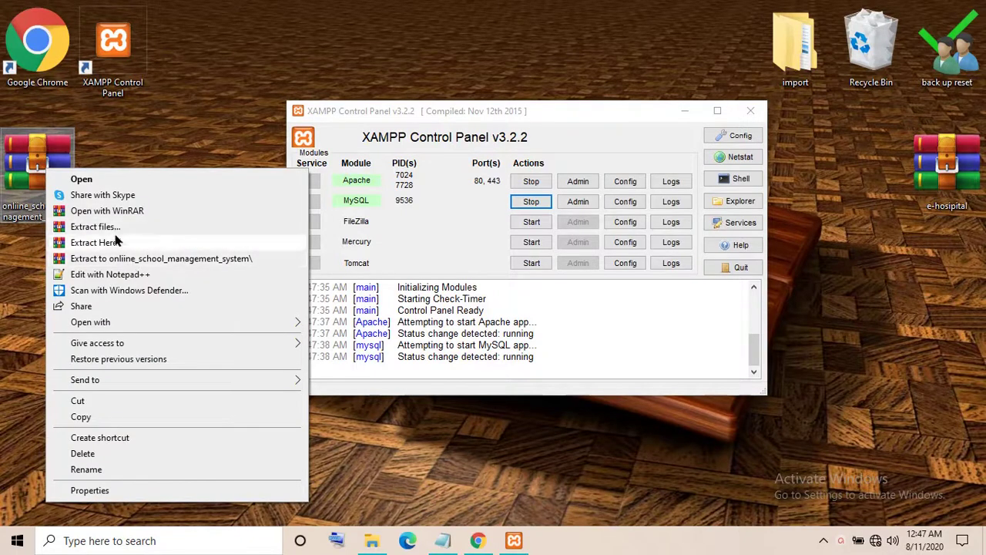
{"action": "left_click", "coordinate": [94, 242]}
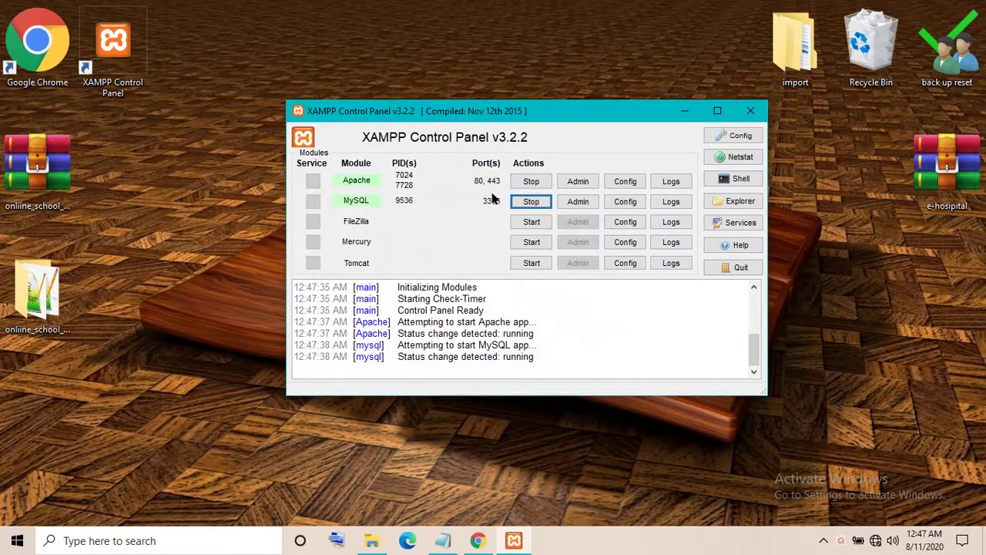
{"action": "left_click", "coordinate": [695, 113]}
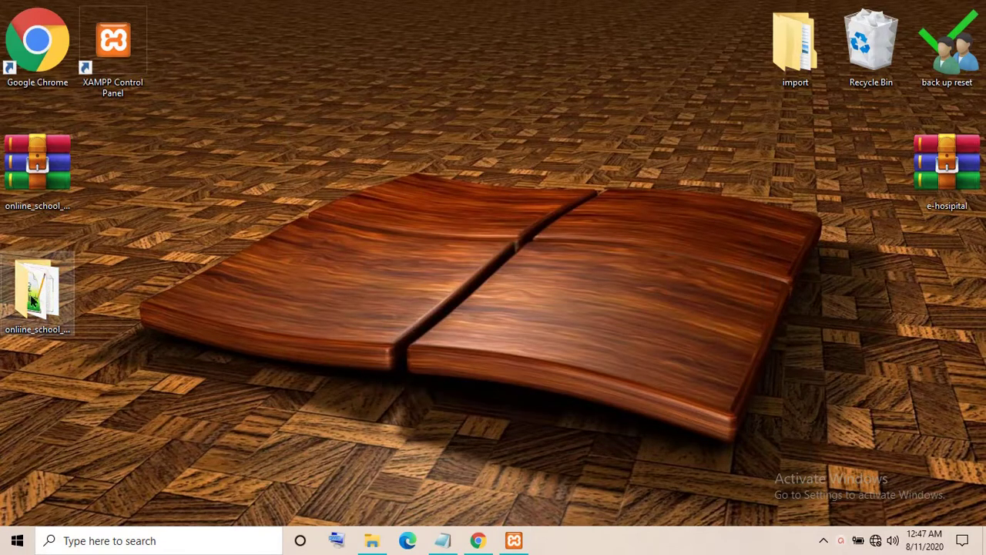
{"action": "left_click_drag", "start_coordinate": [41, 299], "coordinate": [117, 180]}
{"action": "double_click", "coordinate": [117, 178]}
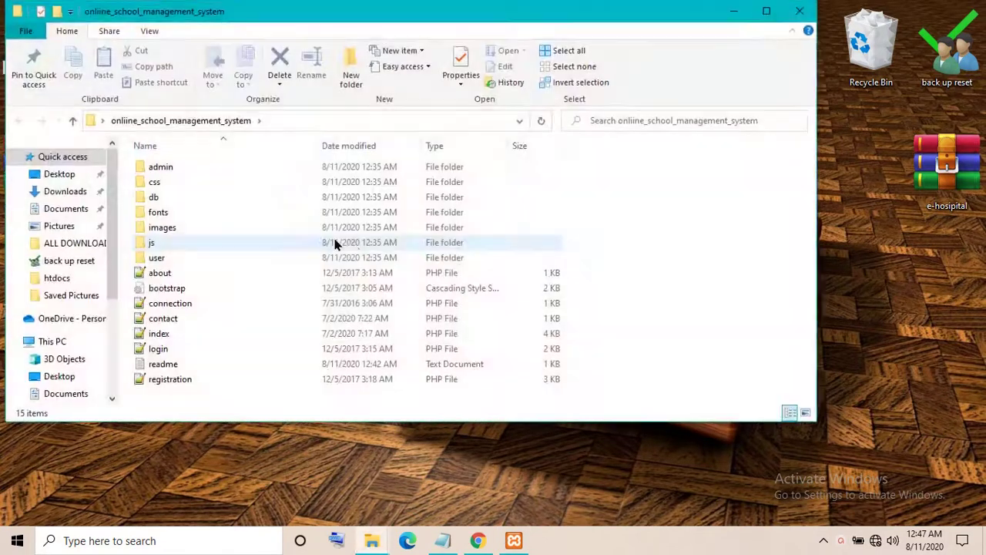
Read the maximized readme setup instructions, close the readme and folder, and open a new Chrome window
{"action": "double_click", "coordinate": [185, 365]}
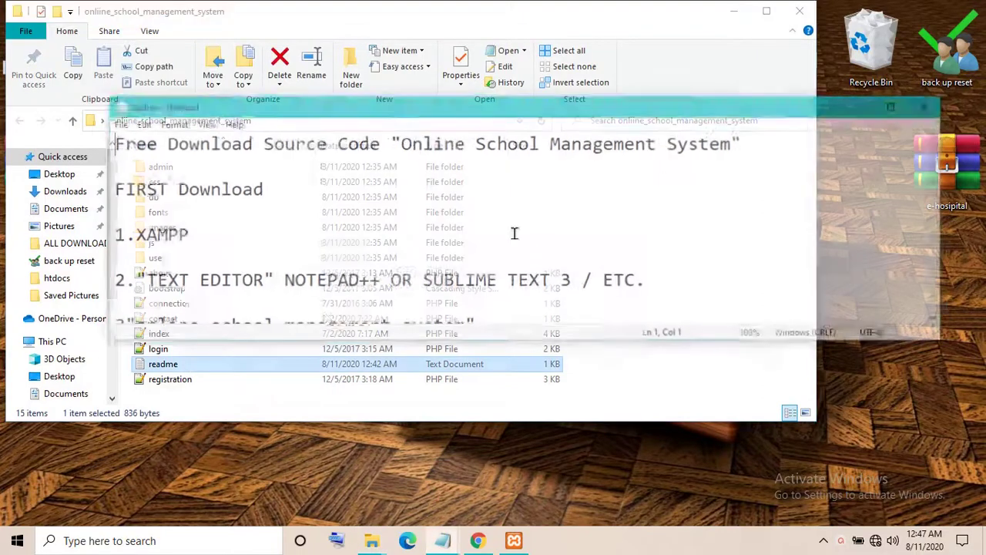
{"action": "left_click", "coordinate": [899, 105]}
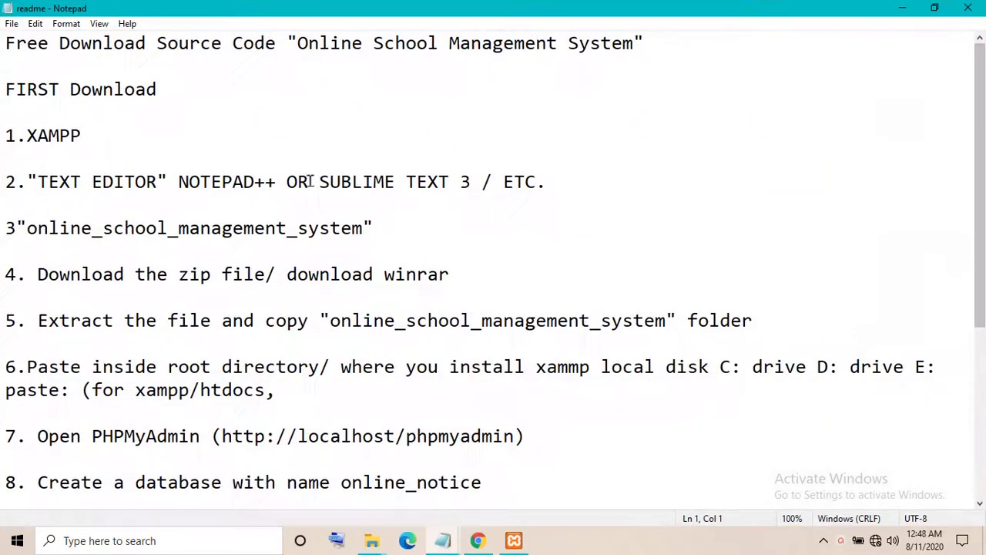
{"action": "left_click_drag", "start_coordinate": [16, 45], "coordinate": [161, 542]}
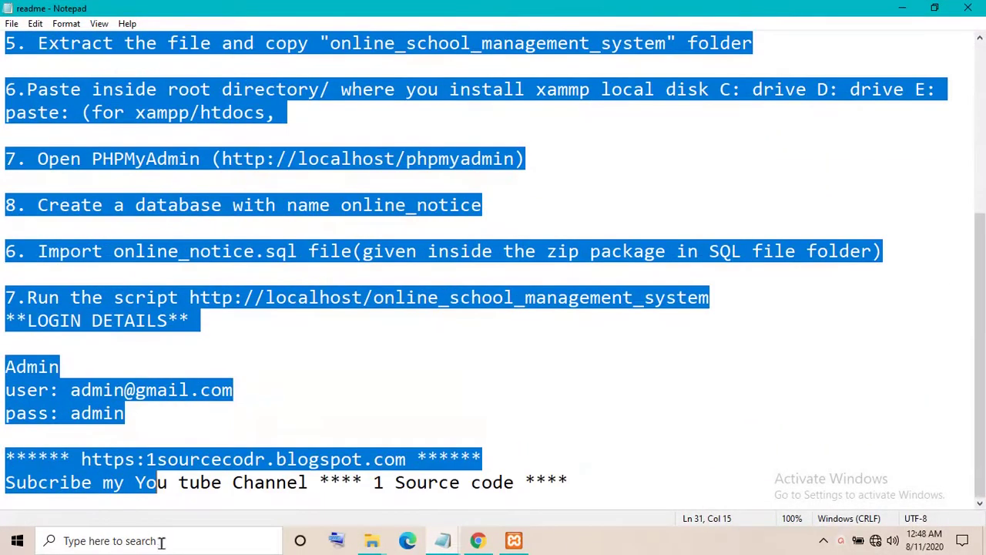
{"action": "left_click", "coordinate": [152, 421]}
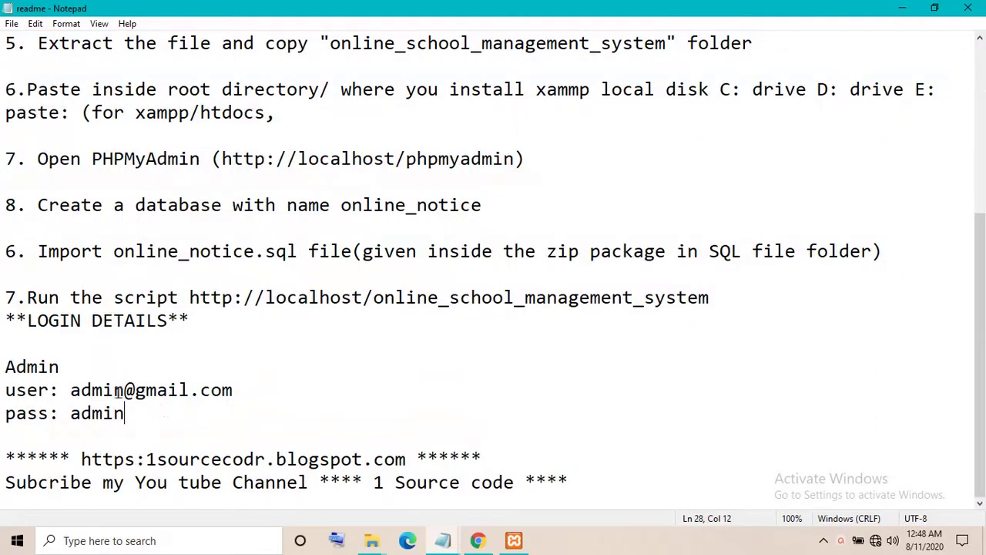
{"action": "left_click", "coordinate": [968, 8]}
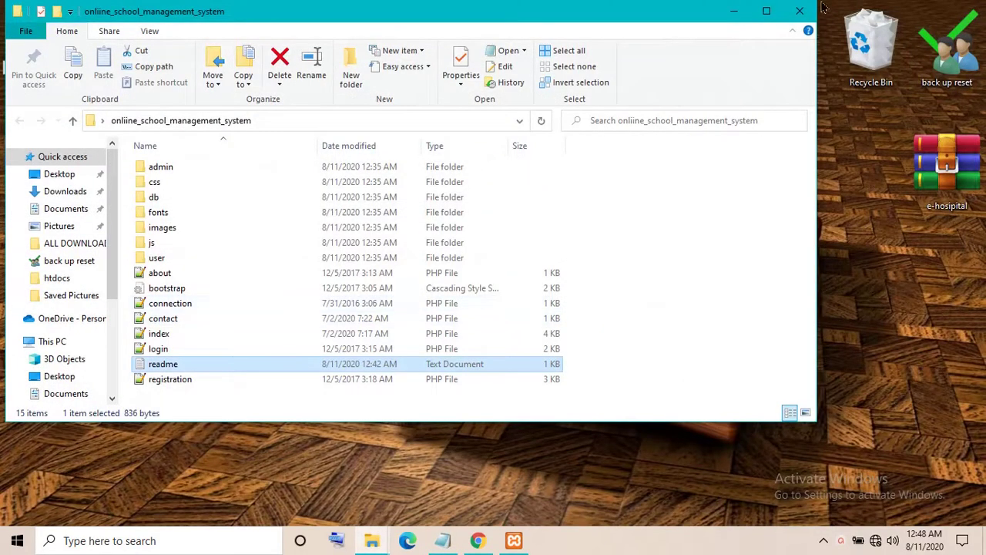
{"action": "left_click", "coordinate": [799, 10]}
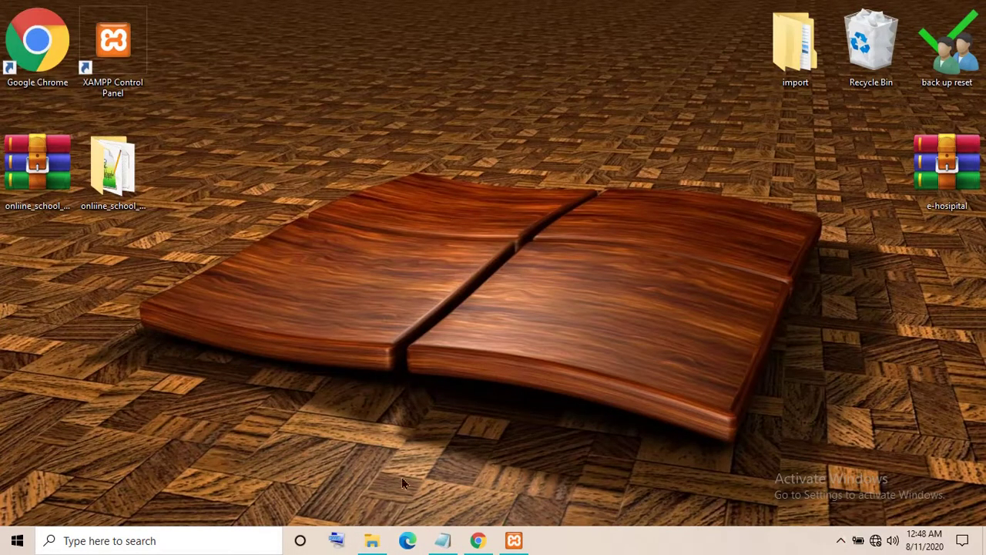
{"action": "left_click", "coordinate": [478, 540]}
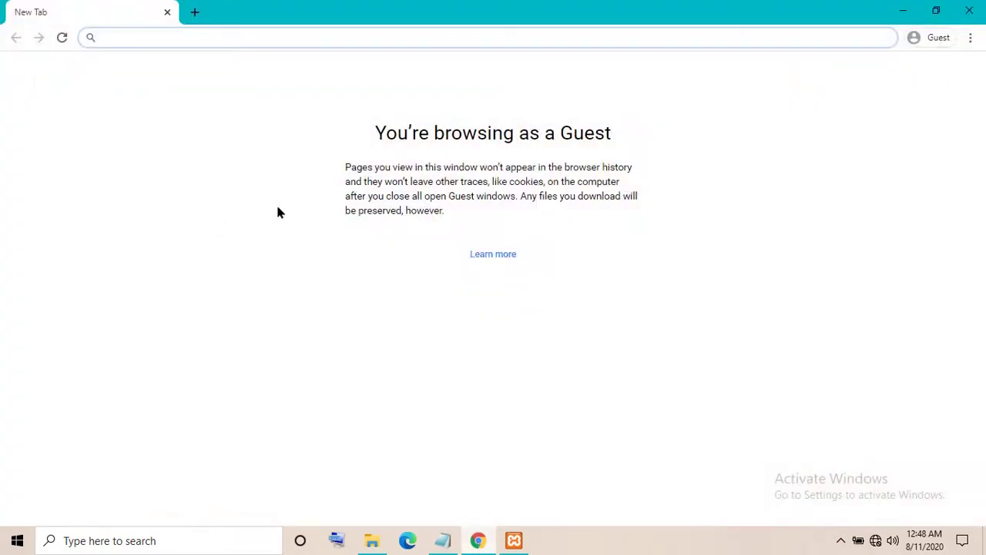
Replace the Notepad note's title line with 'type localhost any browser'
{"action": "left_click", "coordinate": [443, 540]}
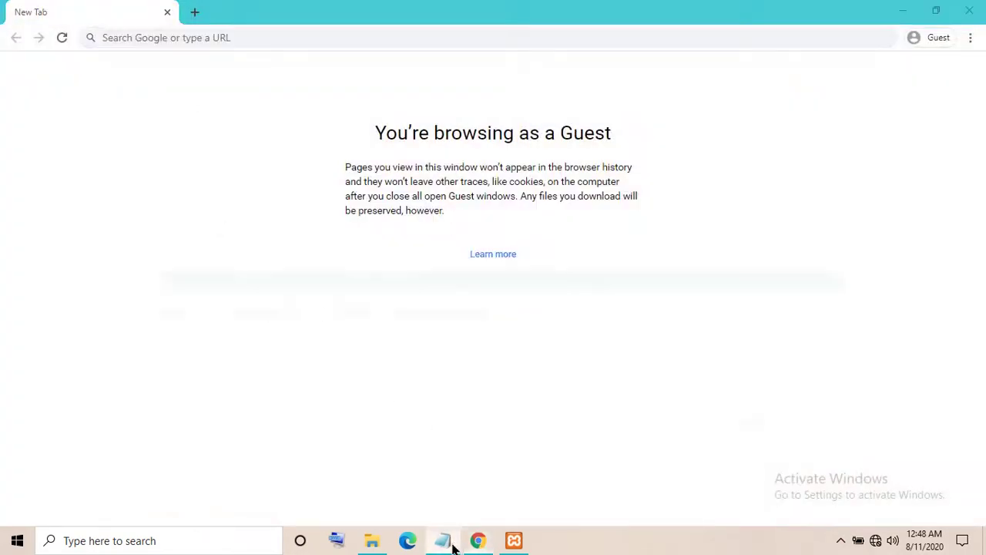
{"action": "key", "text": "ctrl+a"}
{"action": "key", "text": "ctrl+x"}
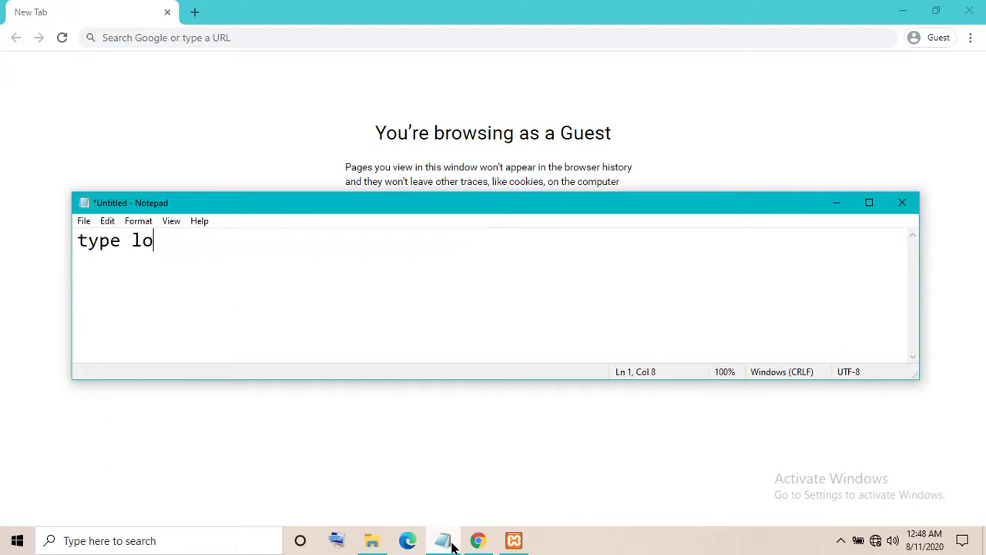
{"action": "type", "text": "type localhos"}
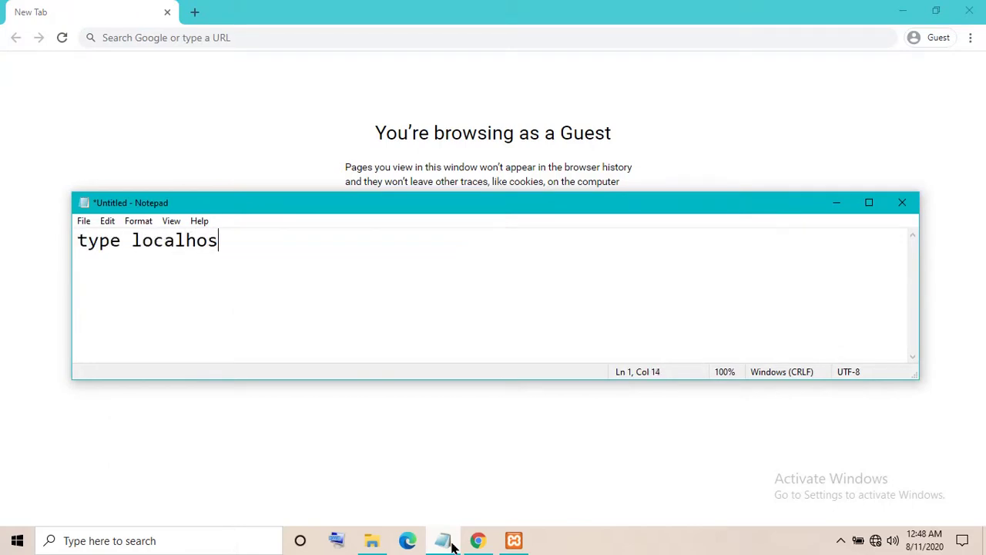
{"action": "type", "text": "t any bro"}
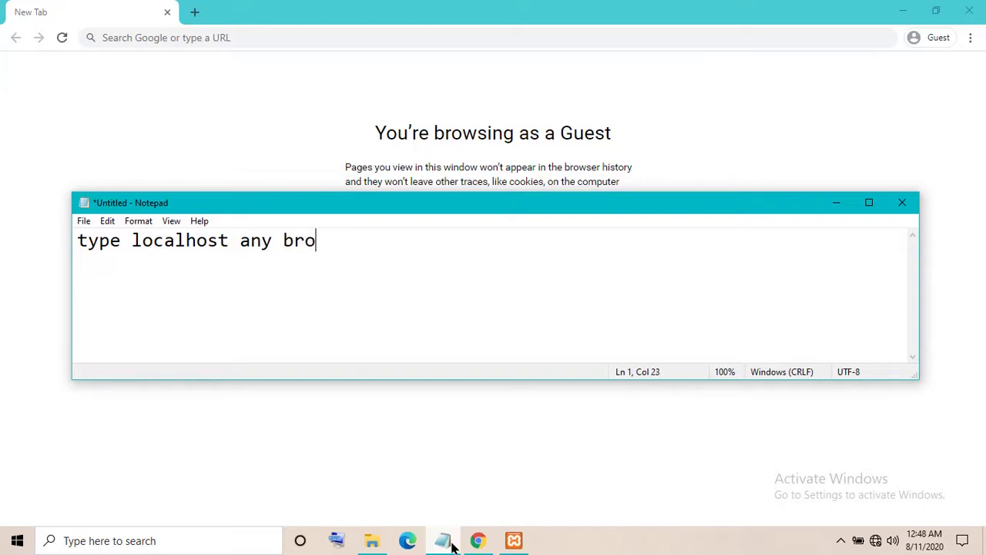
{"action": "type", "text": "wser"}
Load localhost in Chrome and go to phpMyAdmin from the XAMPP dashboard
{"action": "left_click", "coordinate": [225, 51]}
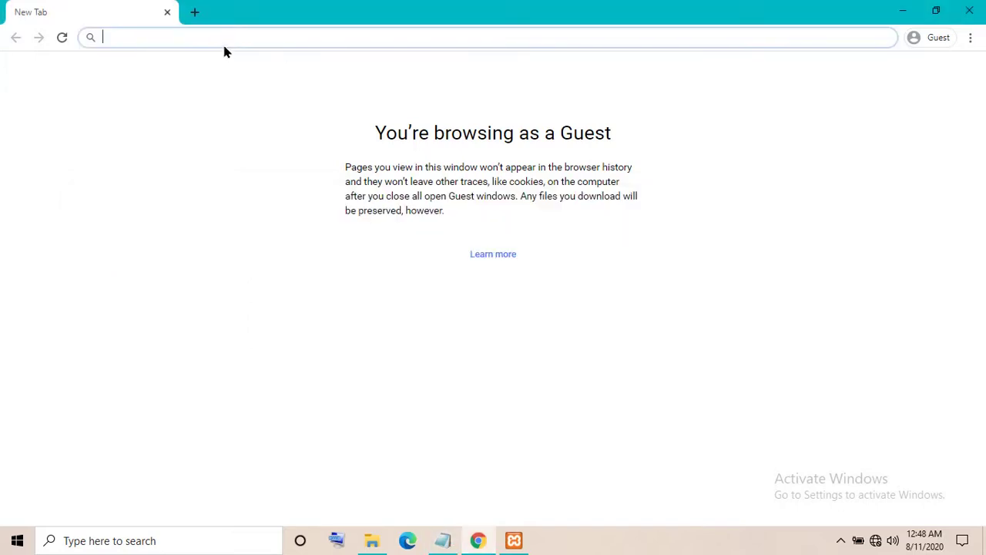
{"action": "left_click", "coordinate": [223, 46]}
{"action": "type", "text": "localhost"}
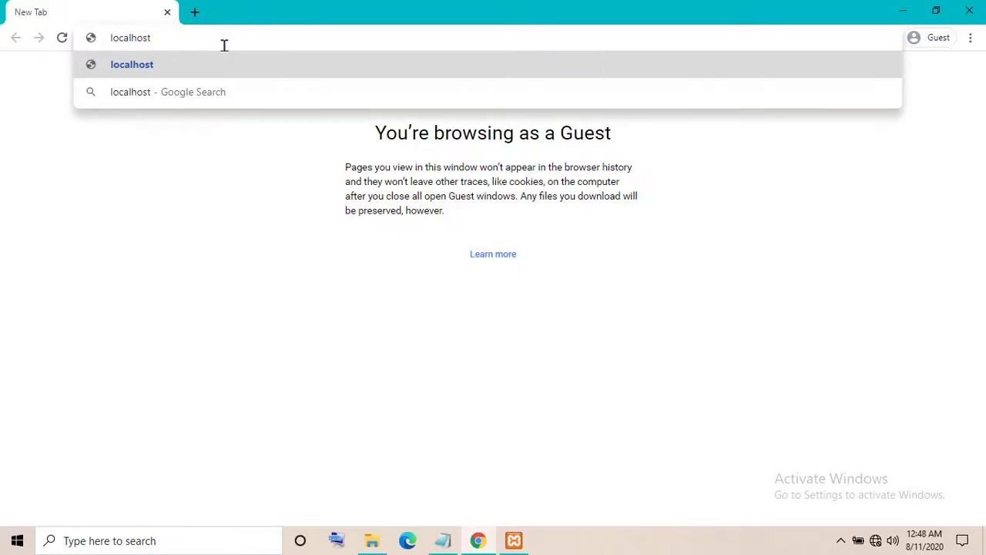
{"action": "key", "text": "Return"}
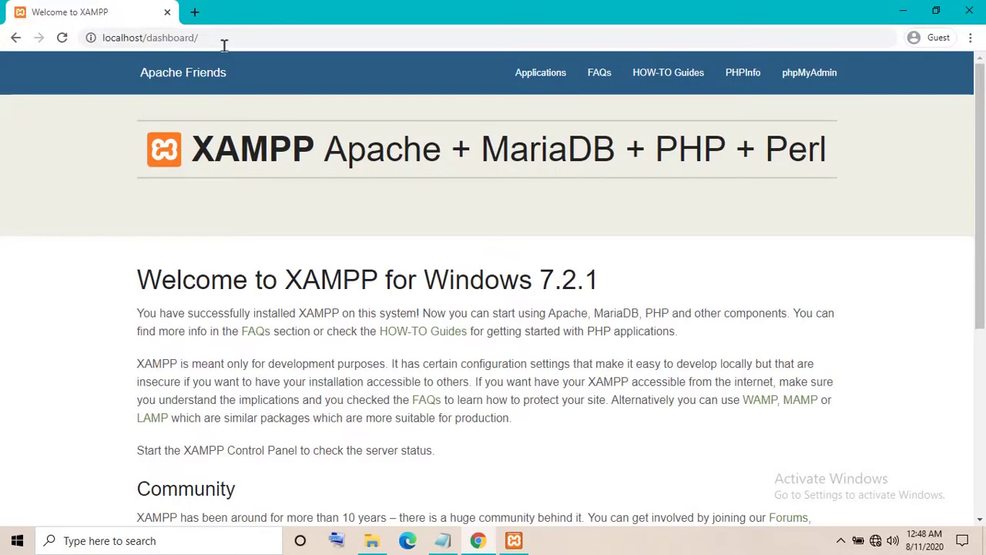
{"action": "left_click", "coordinate": [800, 91]}
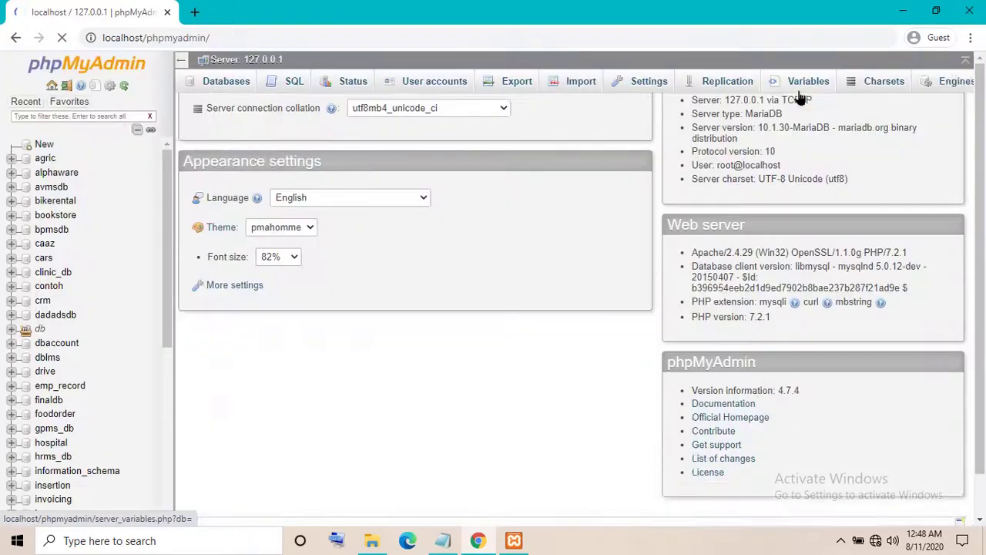
Copy the name online_notice from the project's db/online_notice.sql file in Explorer
{"action": "left_click", "coordinate": [42, 146]}
{"action": "left_click", "coordinate": [199, 188]}
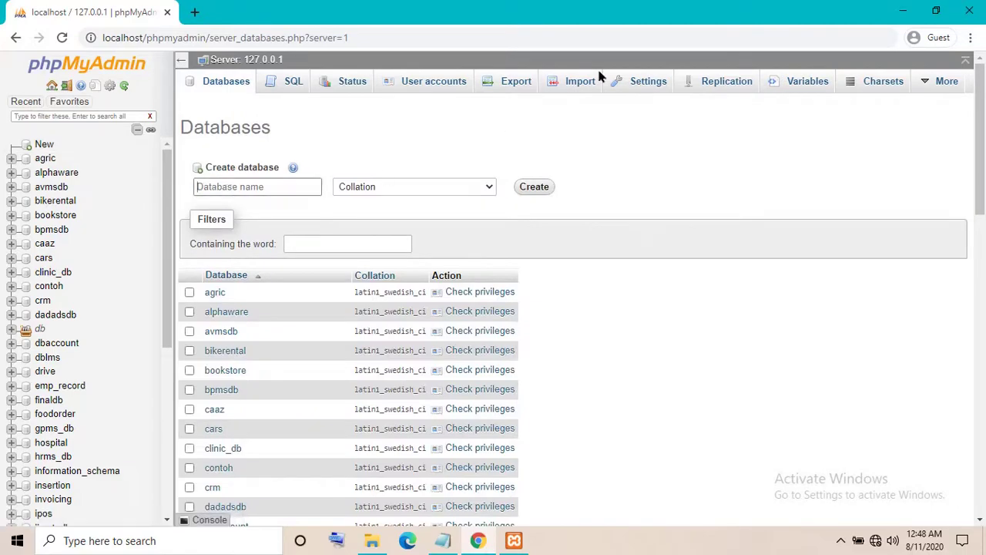
{"action": "left_click", "coordinate": [903, 18]}
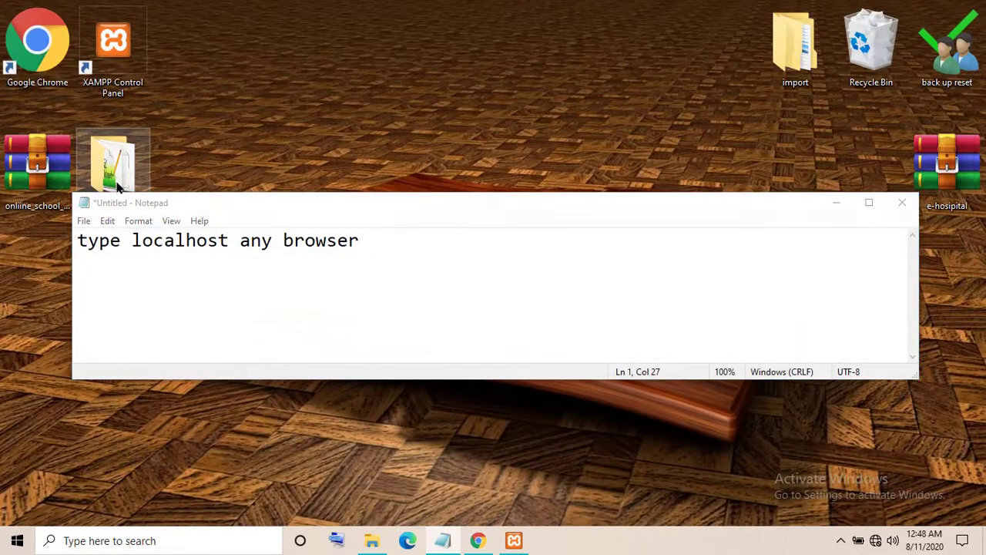
{"action": "left_click", "coordinate": [372, 540]}
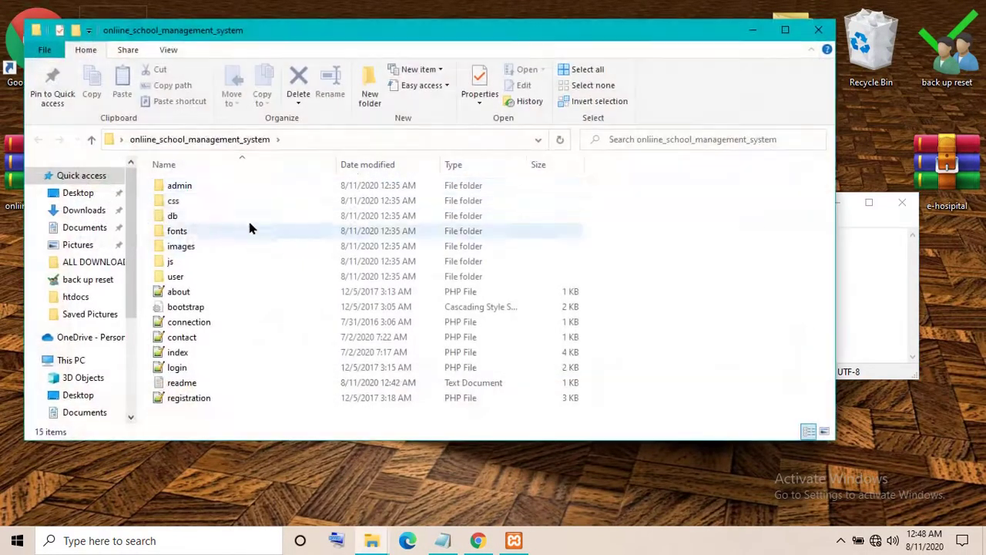
{"action": "double_click", "coordinate": [177, 219]}
{"action": "left_click", "coordinate": [200, 188]}
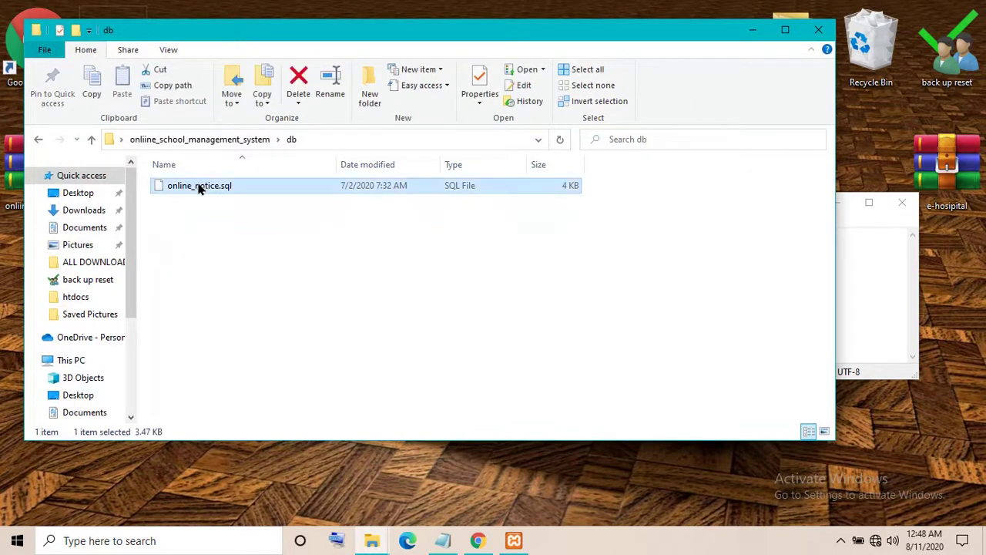
{"action": "right_click", "coordinate": [199, 189]}
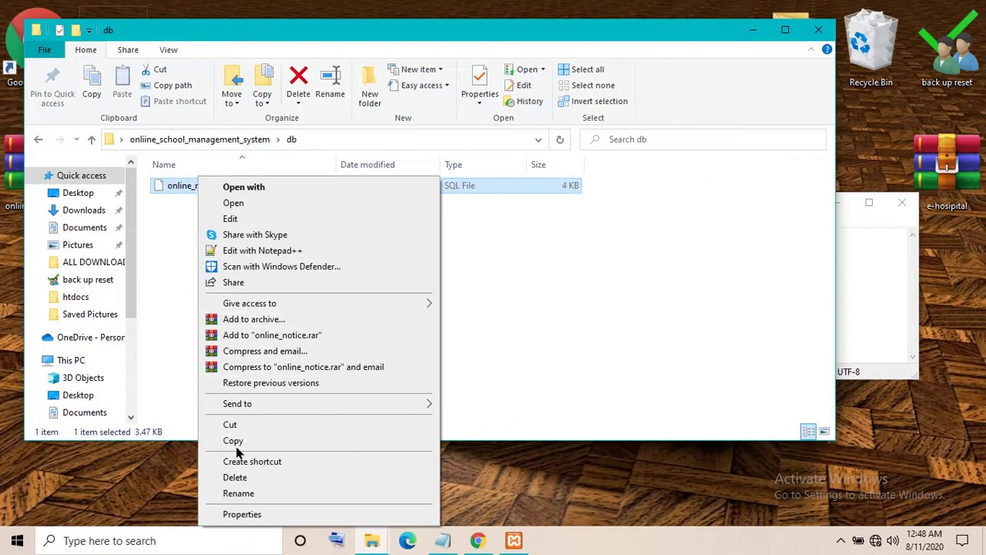
{"action": "left_click", "coordinate": [233, 494]}
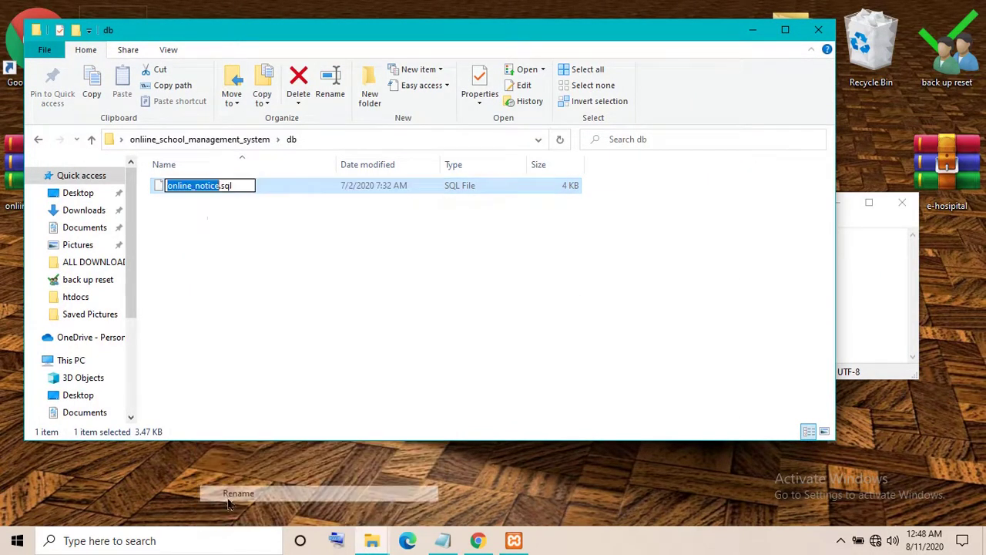
{"action": "right_click", "coordinate": [199, 186]}
{"action": "left_click", "coordinate": [240, 238]}
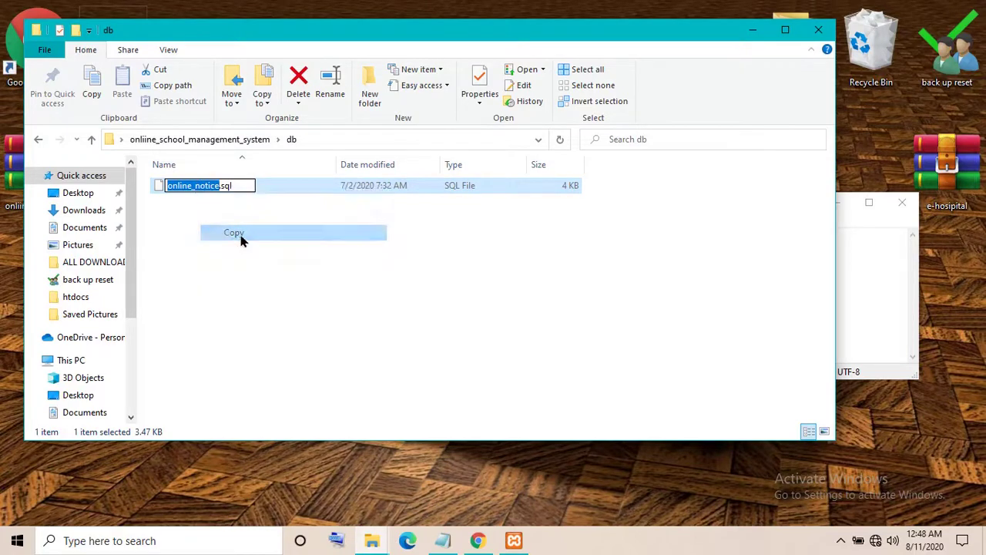
{"action": "left_click", "coordinate": [748, 33]}
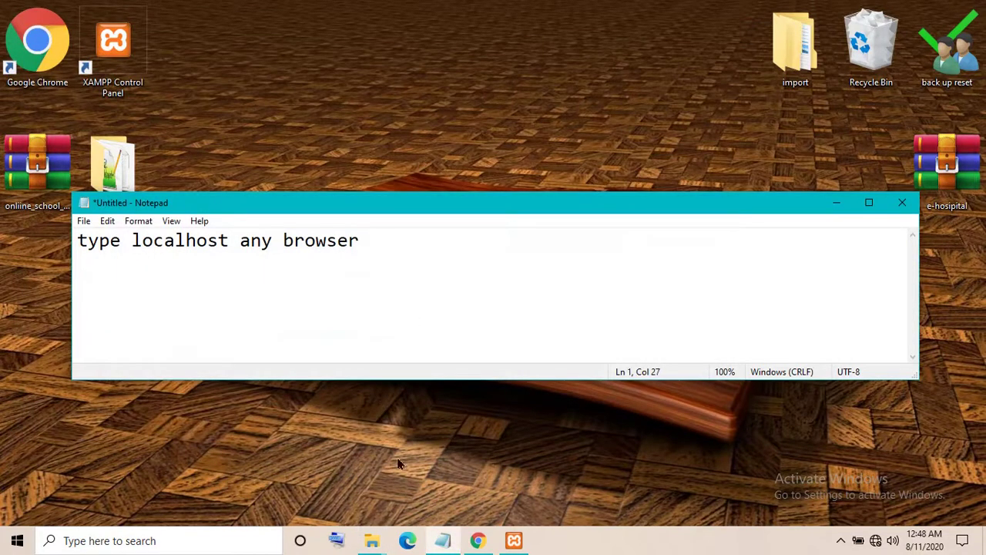
Create a database named online_notice in phpMyAdmin with the default collation
{"action": "left_click", "coordinate": [482, 541]}
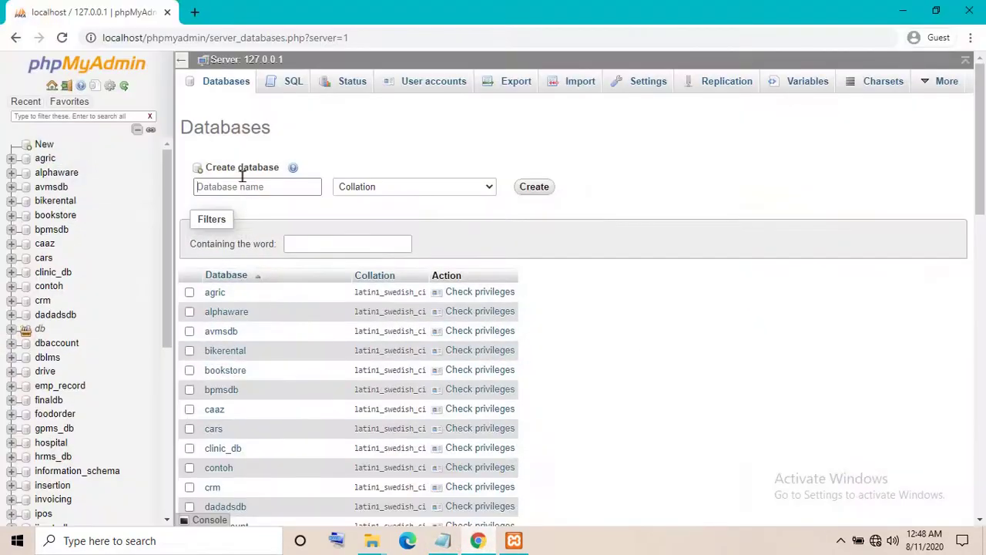
{"action": "right_click", "coordinate": [236, 193]}
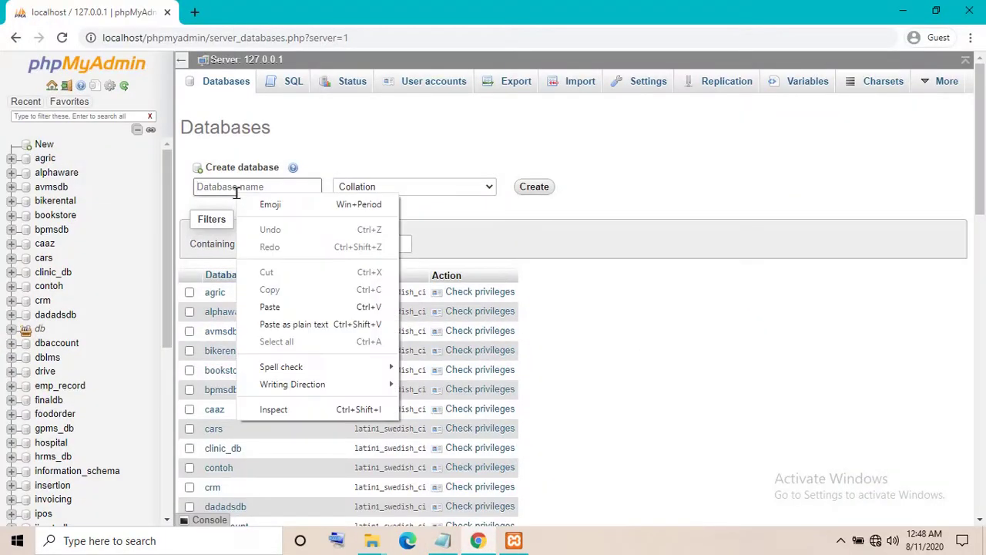
{"action": "left_click", "coordinate": [271, 307]}
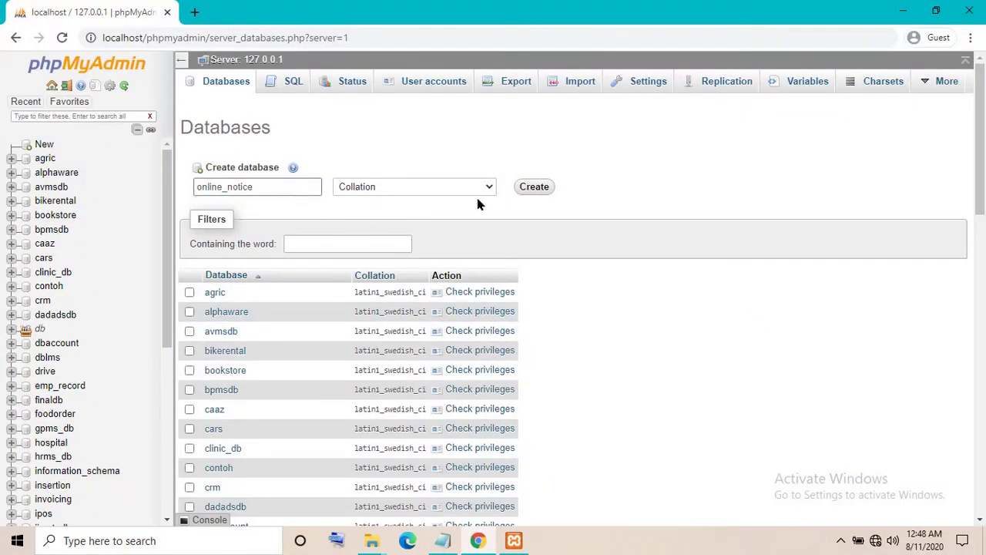
{"action": "left_click", "coordinate": [378, 189]}
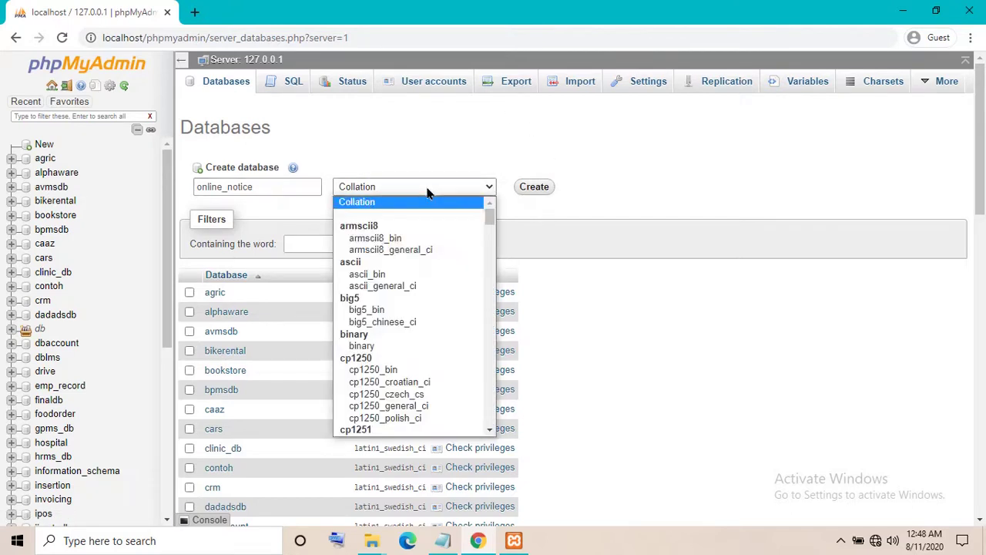
{"action": "left_click", "coordinate": [368, 205]}
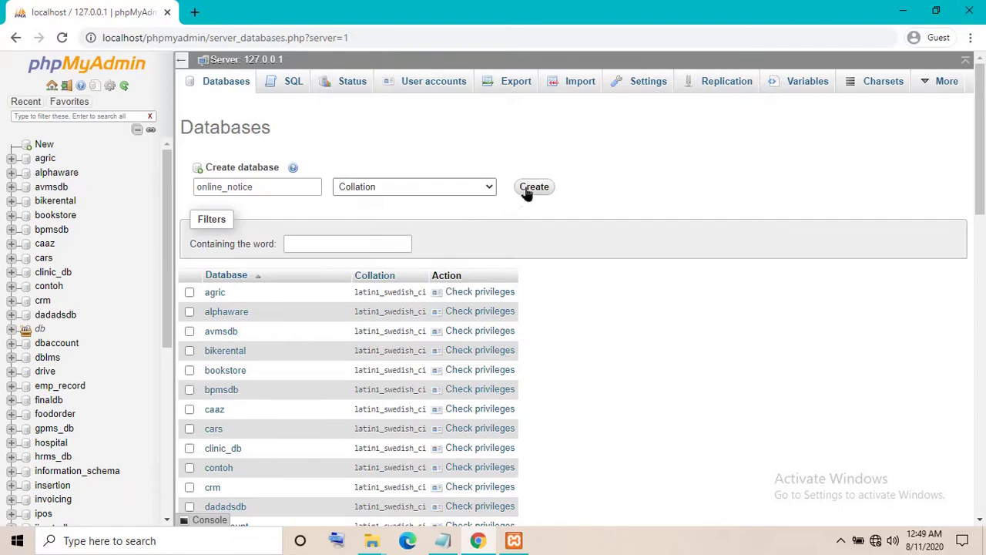
{"action": "left_click", "coordinate": [531, 188]}
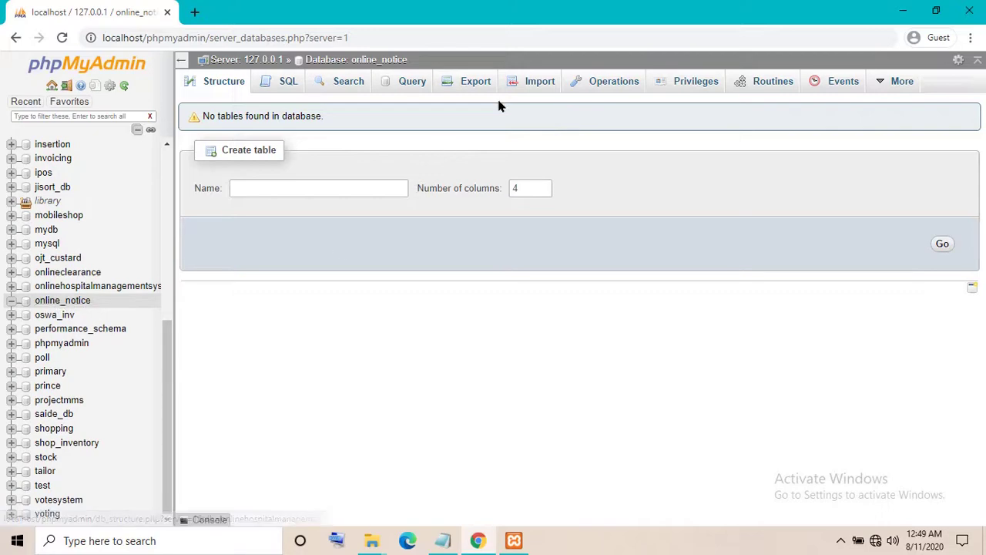
Import online_notice.sql from the project's db folder into the online_notice database
{"action": "left_click", "coordinate": [537, 81]}
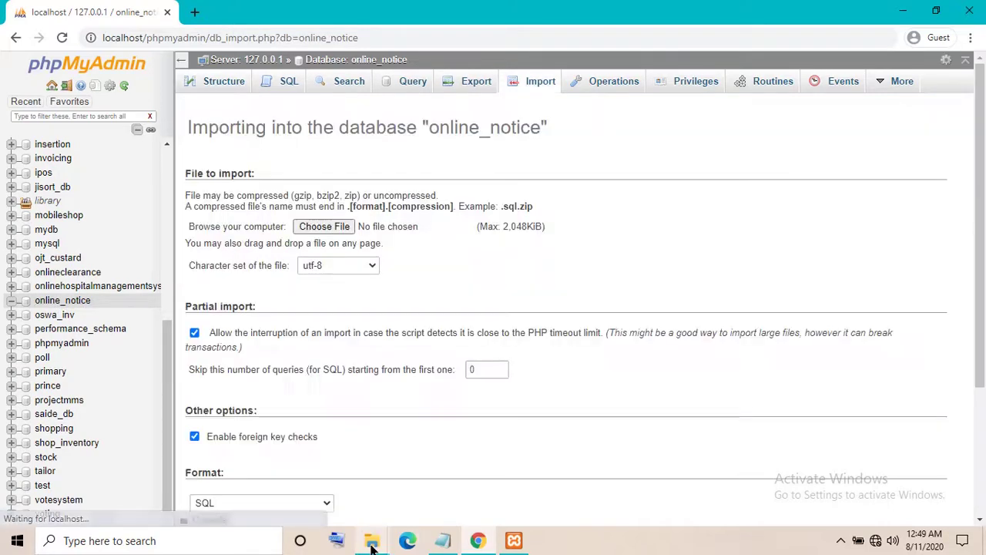
{"action": "mouse_move", "coordinate": [370, 544]}
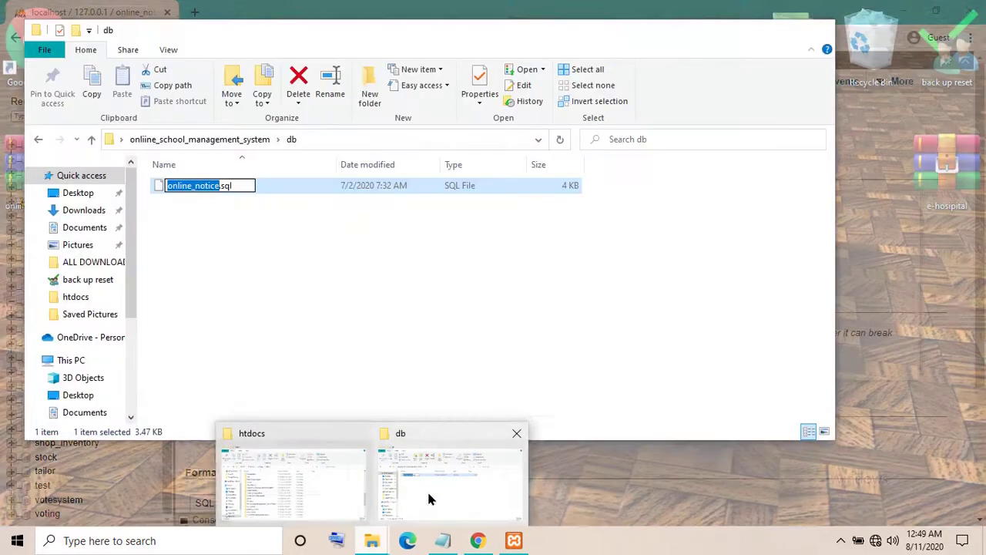
{"action": "left_click", "coordinate": [426, 489]}
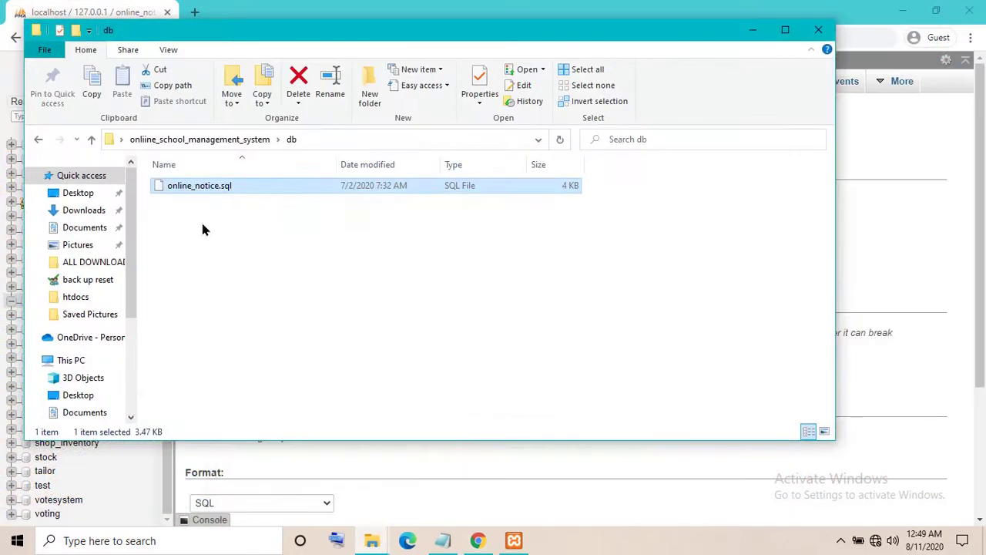
{"action": "left_click", "coordinate": [753, 30]}
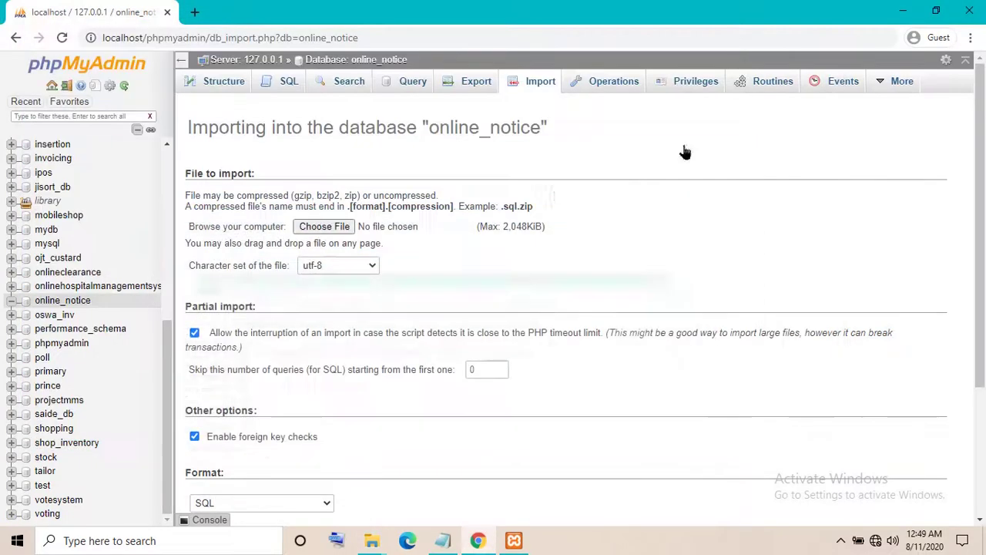
{"action": "left_click", "coordinate": [324, 227]}
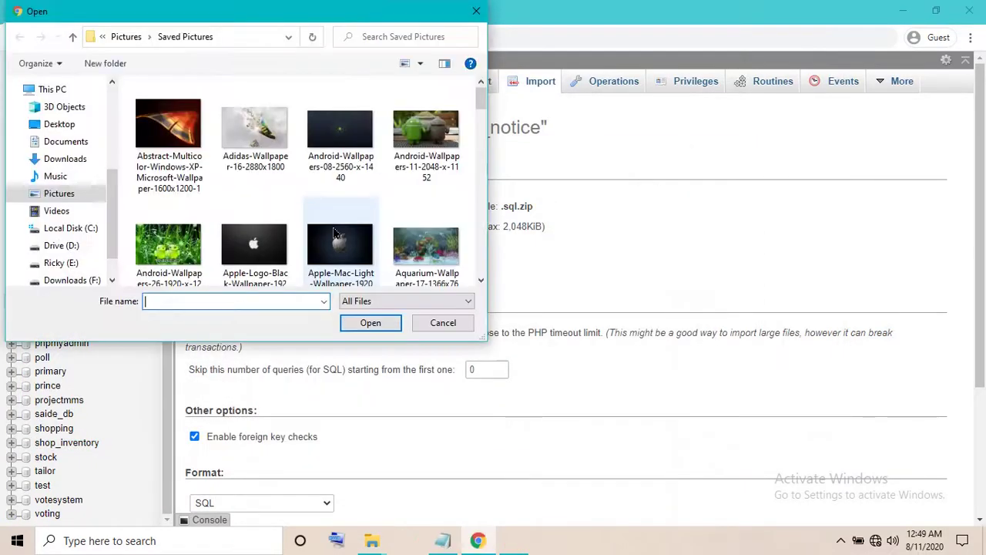
{"action": "left_click", "coordinate": [60, 126]}
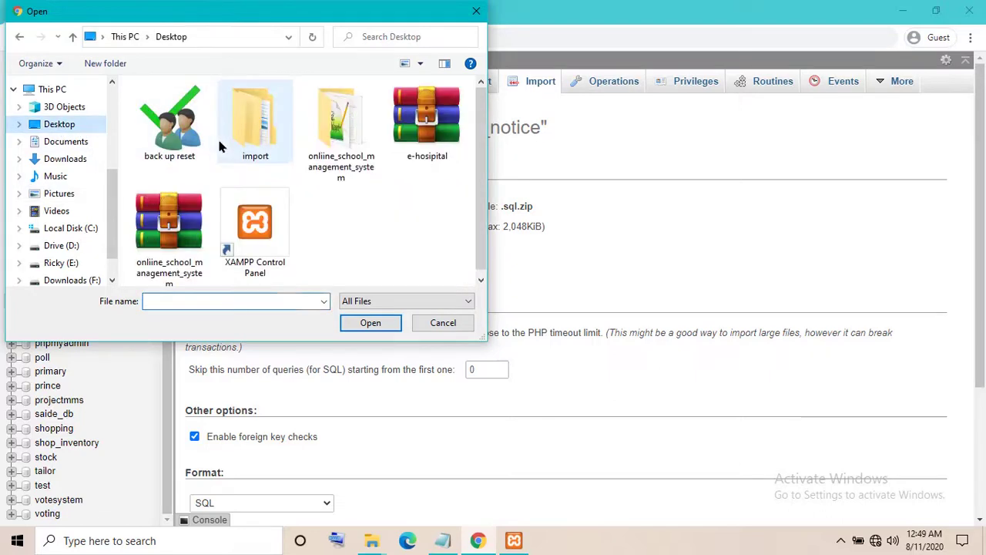
{"action": "double_click", "coordinate": [336, 138]}
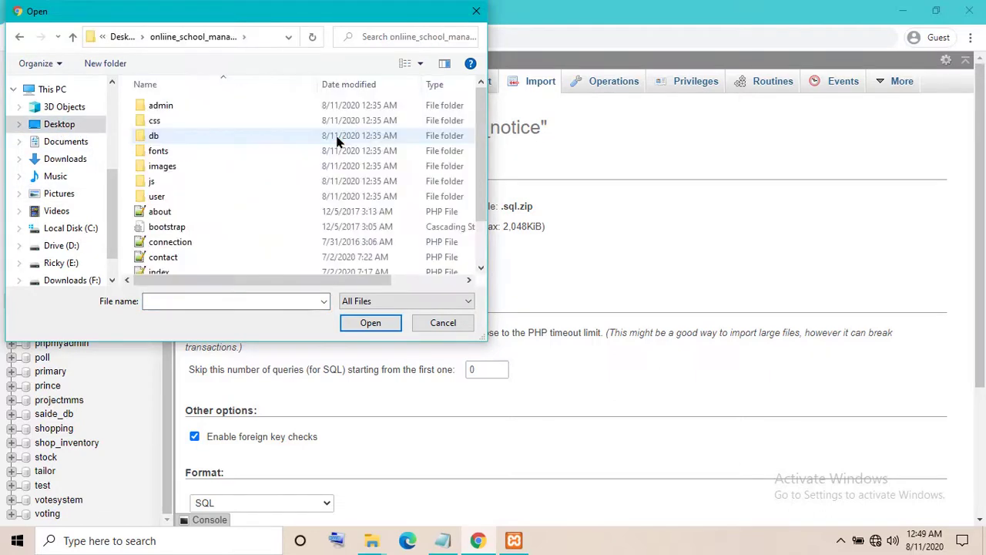
{"action": "double_click", "coordinate": [168, 133]}
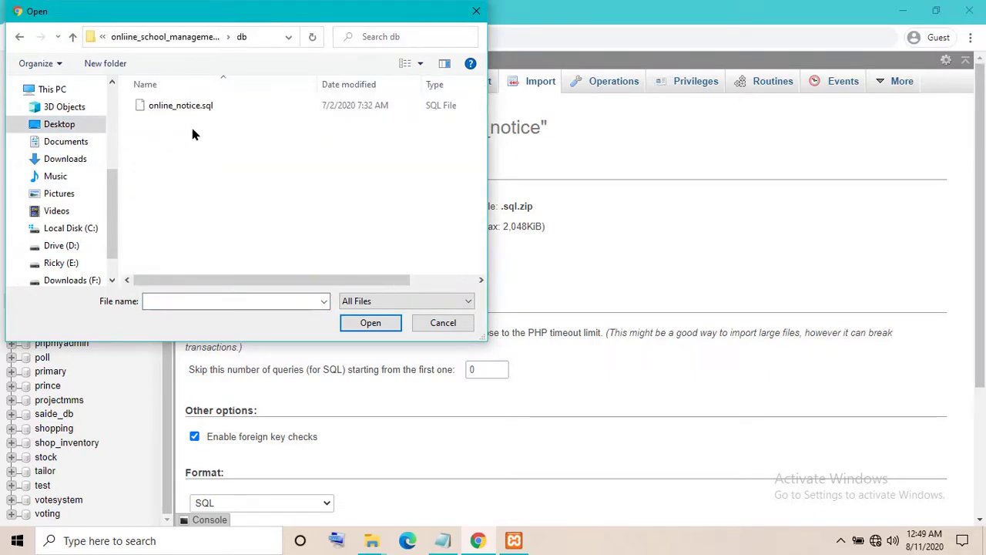
{"action": "left_click", "coordinate": [184, 106]}
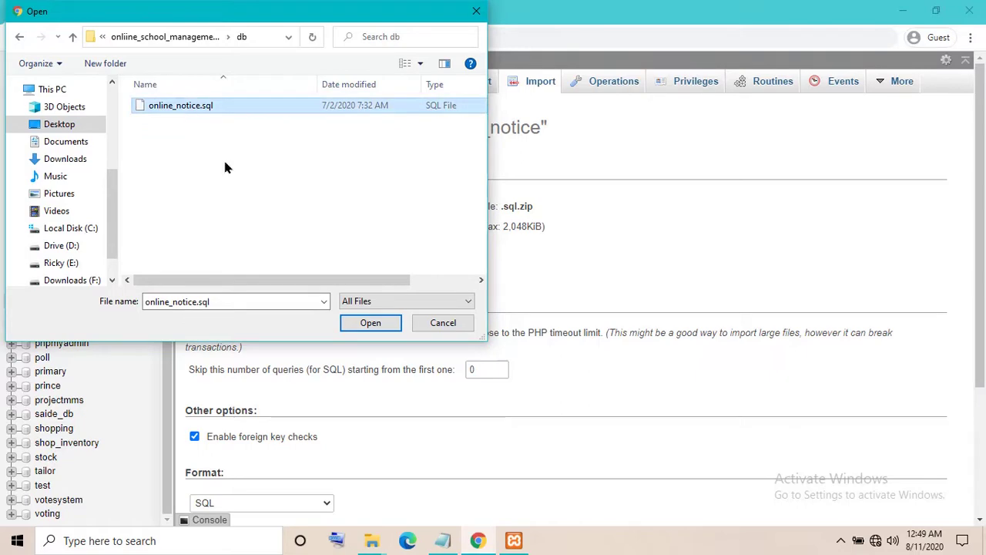
{"action": "left_click", "coordinate": [377, 326]}
{"action": "scroll", "coordinate": [279, 392], "scroll_direction": "down", "scroll_amount": 3}
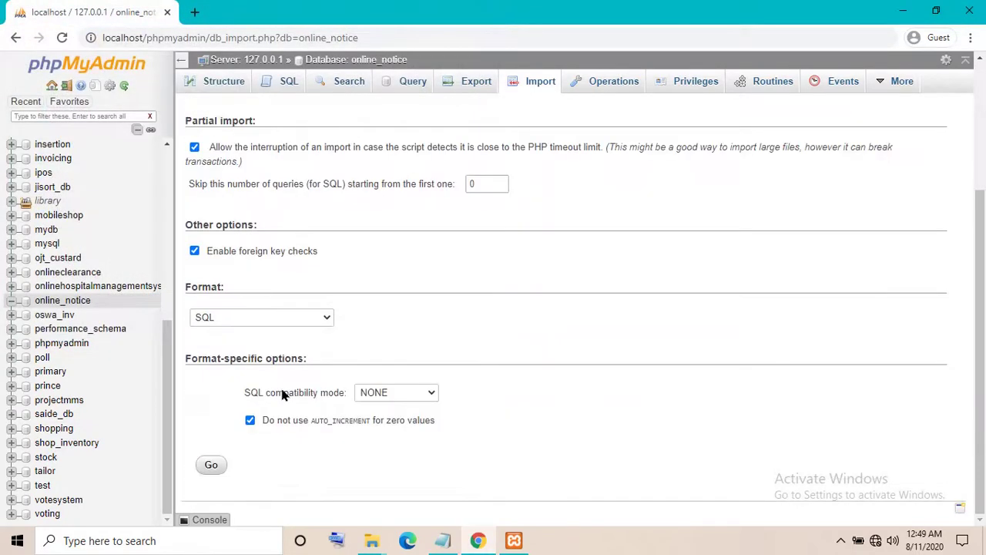
{"action": "left_click", "coordinate": [218, 467]}
Change the note to 'wait to succes import', hide it, and review the import results
{"action": "left_click", "coordinate": [443, 540]}
{"action": "key", "text": "ctrl+a"}
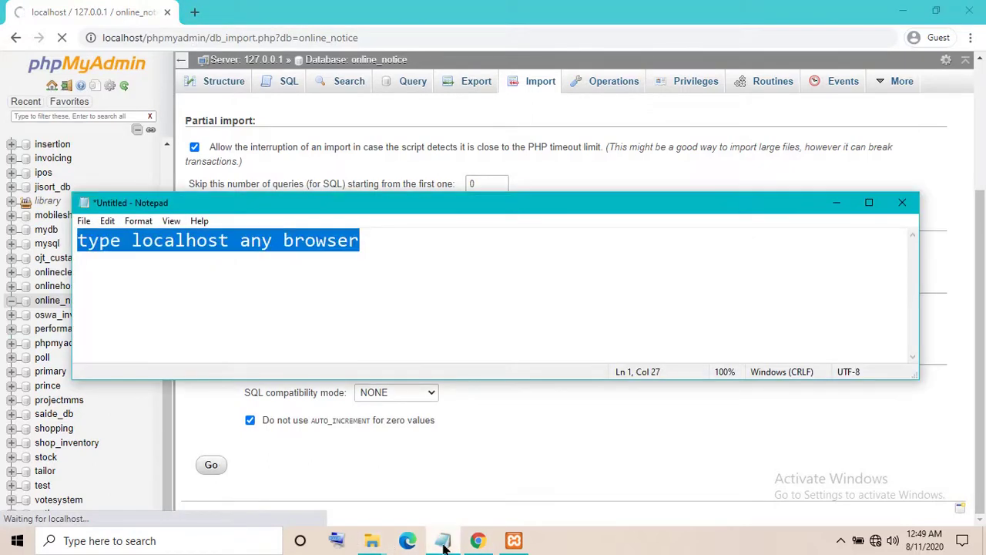
{"action": "key", "text": "BackSpace"}
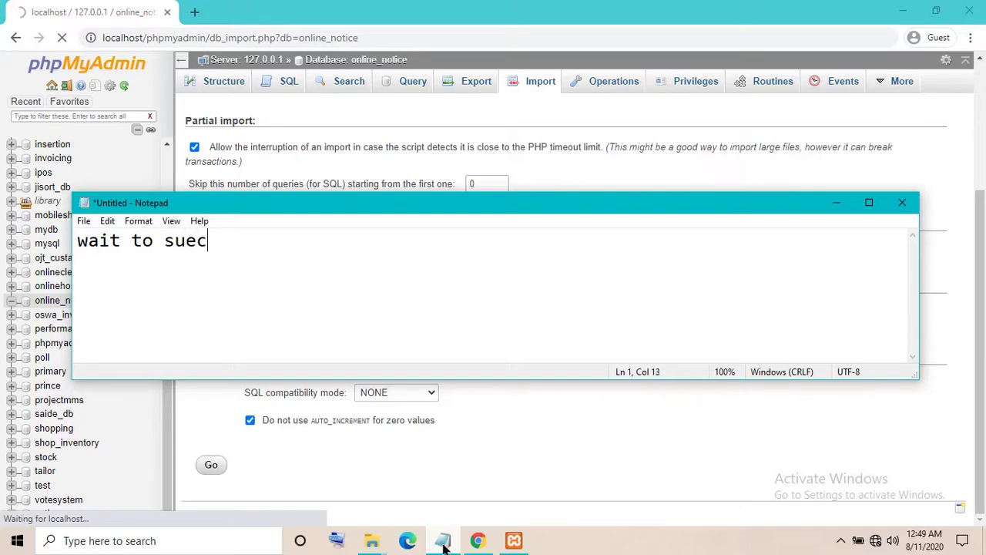
{"action": "type", "text": "wait to succes imp"}
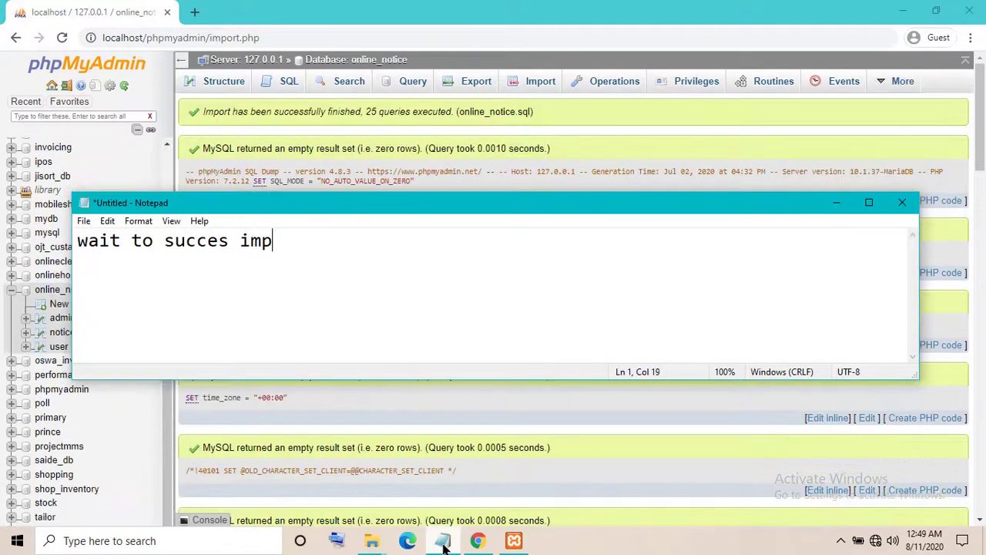
{"action": "type", "text": "ort"}
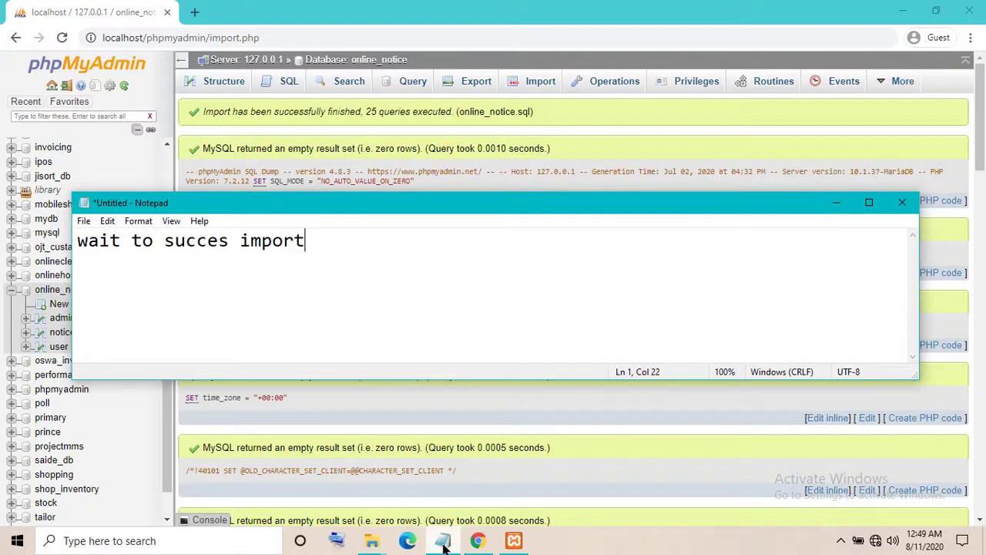
{"action": "left_click", "coordinate": [836, 202]}
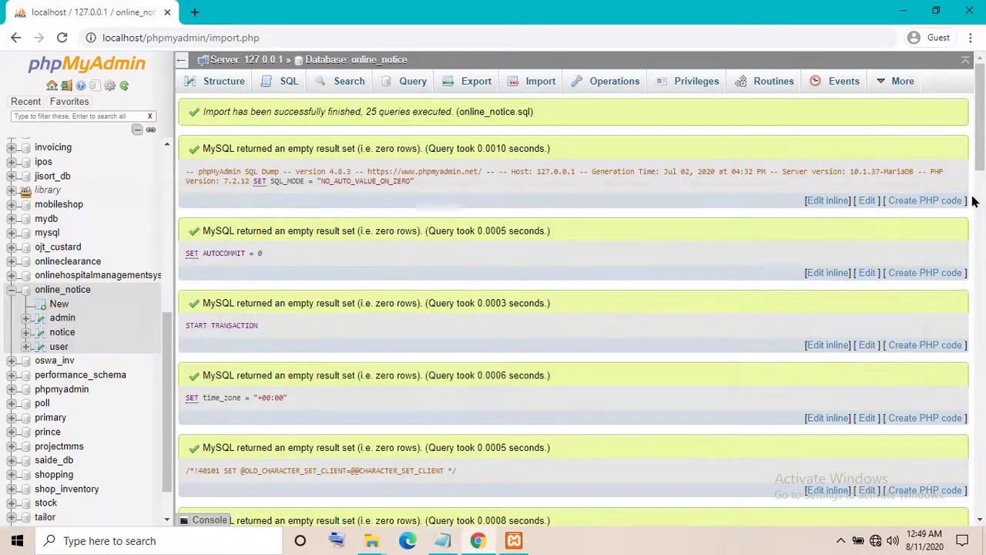
{"action": "left_click_drag", "start_coordinate": [972, 133], "coordinate": [981, 454]}
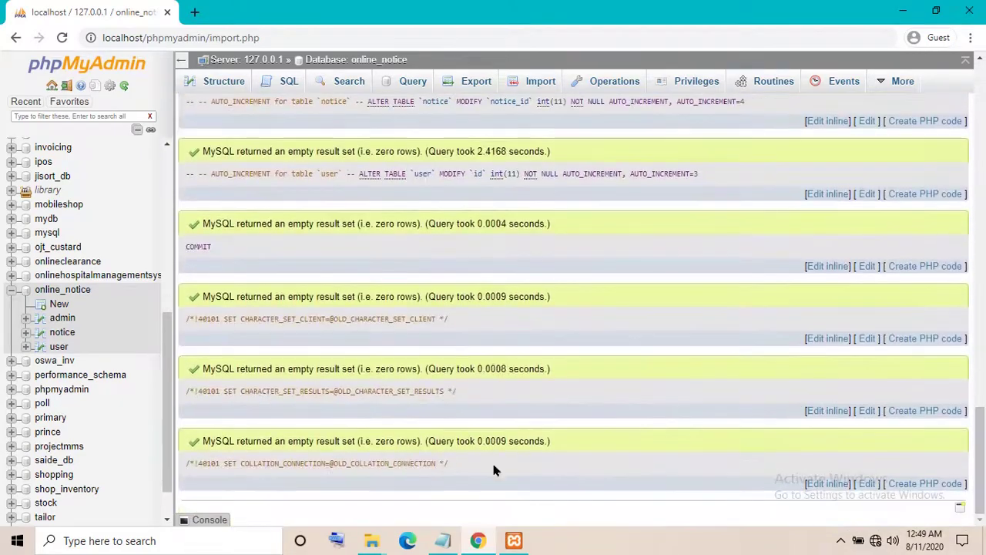
Browse the admin, notice and user tables of the online_notice database
{"action": "left_click", "coordinate": [64, 319]}
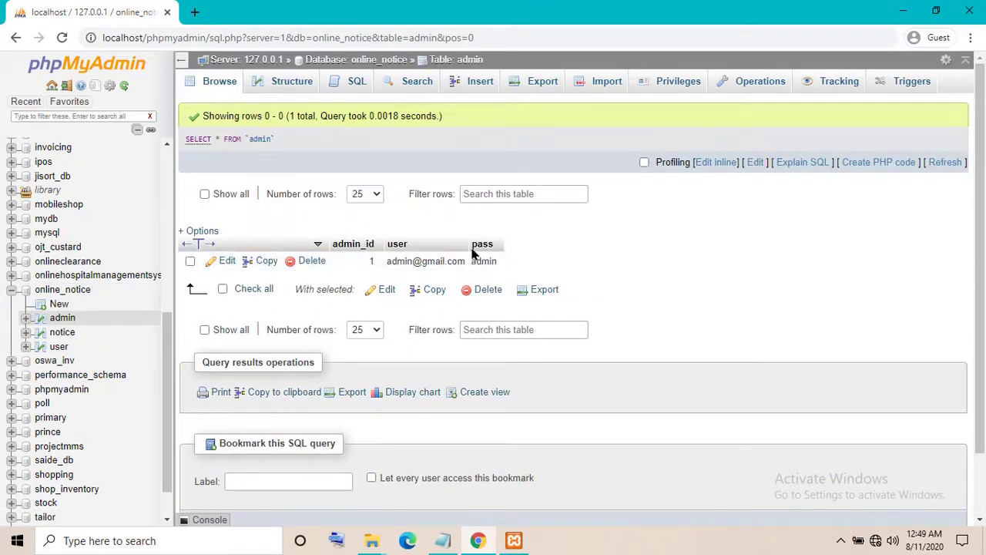
{"action": "left_click", "coordinate": [60, 336]}
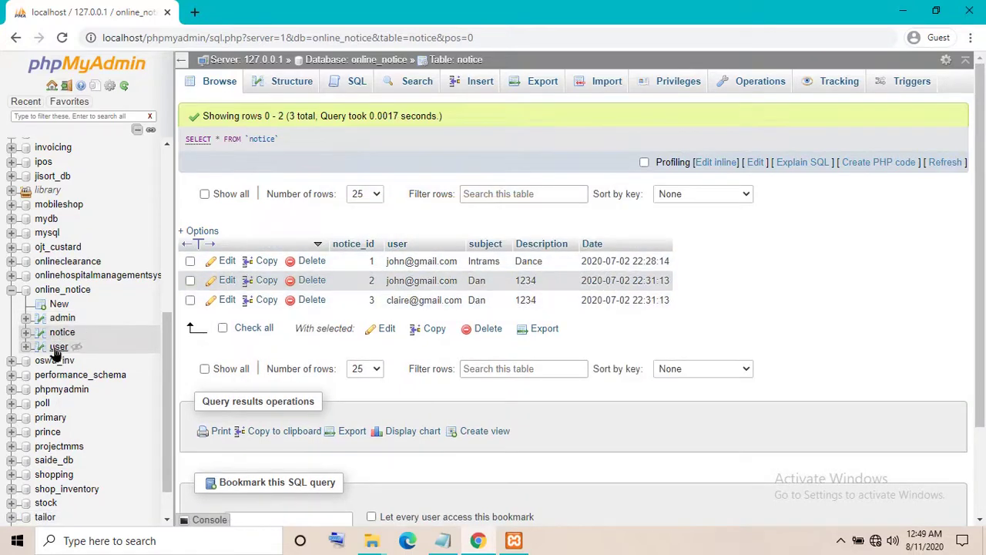
{"action": "left_click", "coordinate": [57, 347]}
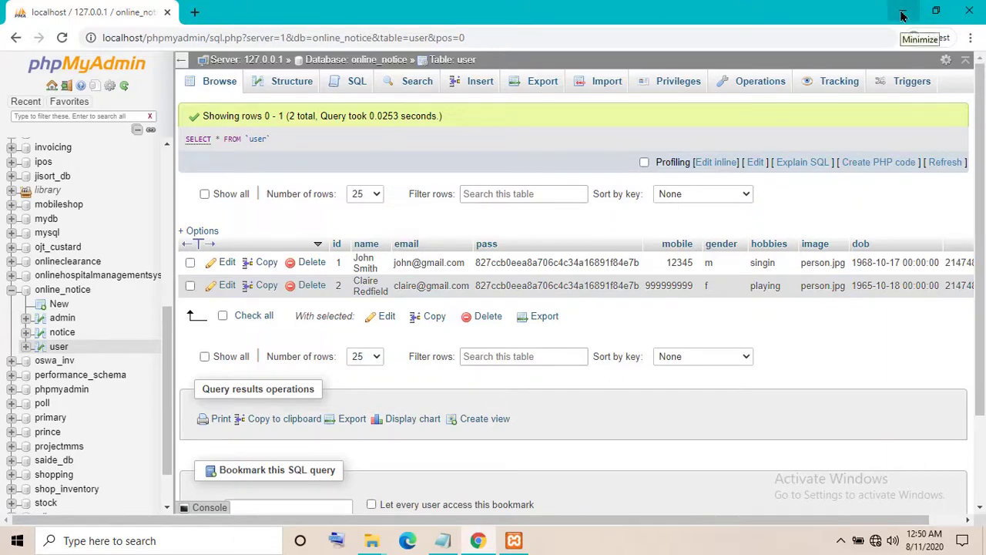
Replace the Notepad note with 'my xampp install in Drive'
{"action": "left_click", "coordinate": [191, 14]}
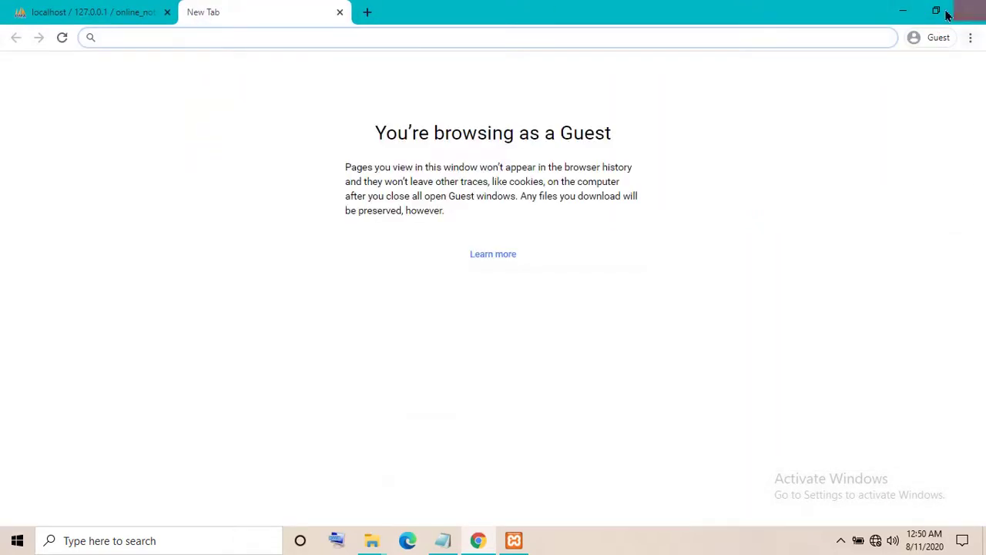
{"action": "left_click", "coordinate": [912, 12]}
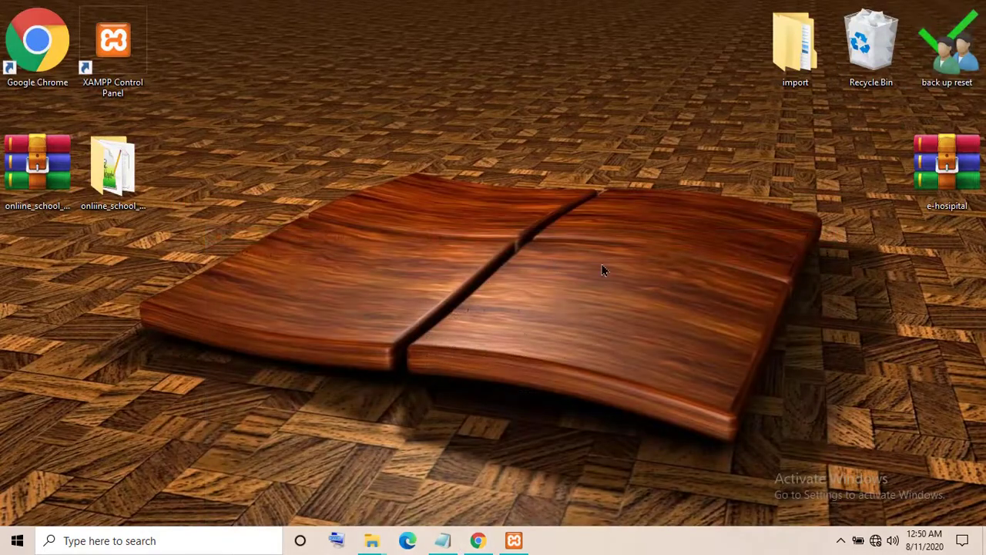
{"action": "left_click", "coordinate": [443, 541]}
{"action": "key", "text": "ctrl+a"}
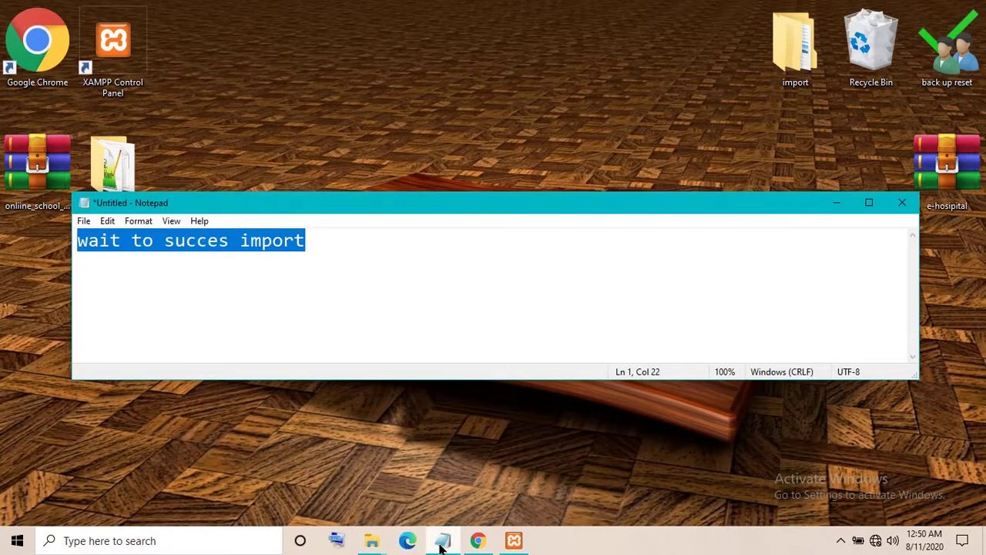
{"action": "key", "text": "Delete"}
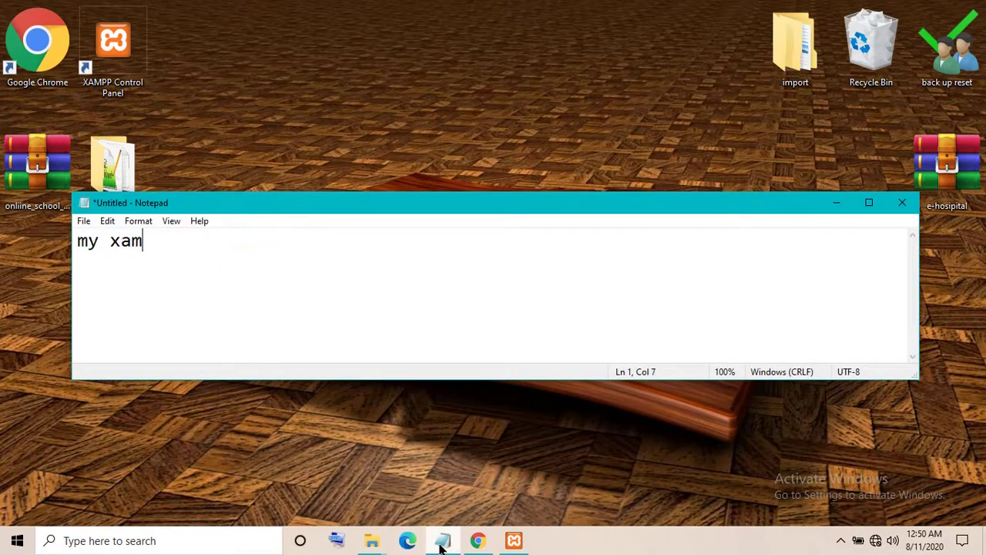
{"action": "type", "text": "my xampp ins"}
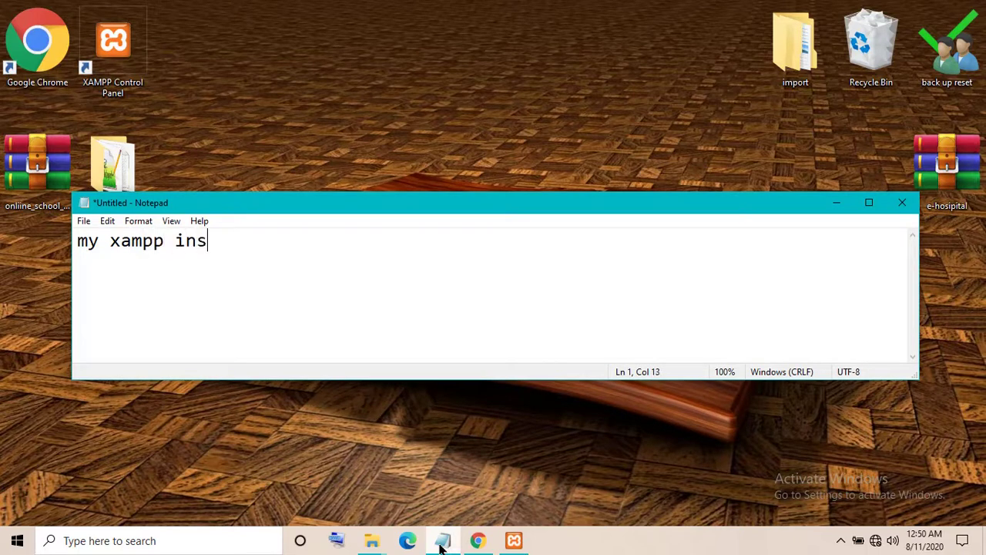
{"action": "type", "text": "tall in"}
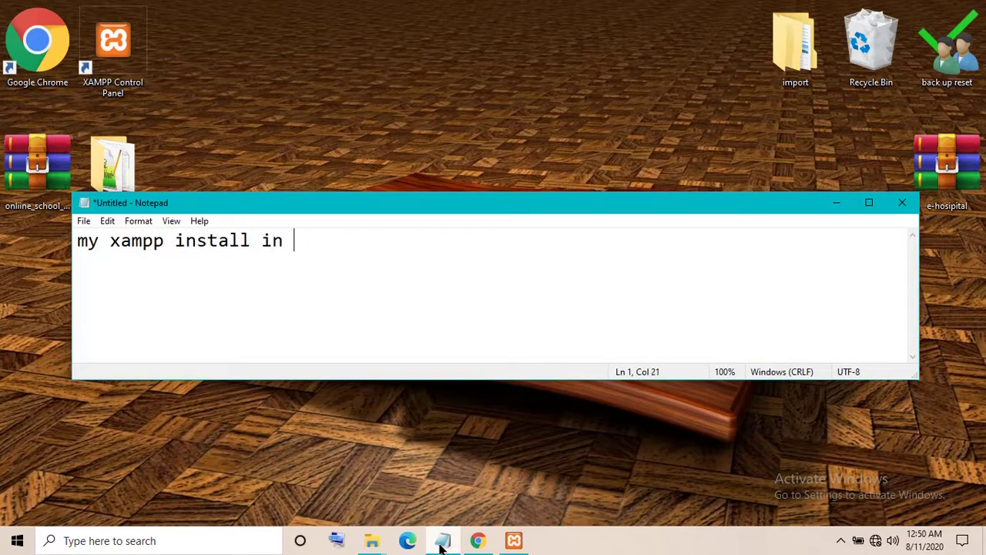
{"action": "type", "text": " Drive E"}
{"action": "left_click", "coordinate": [835, 204]}
Copy the onliine_school_management_system desktop folder and navigate to E:\1xampp\htdocs
{"action": "right_click", "coordinate": [129, 183]}
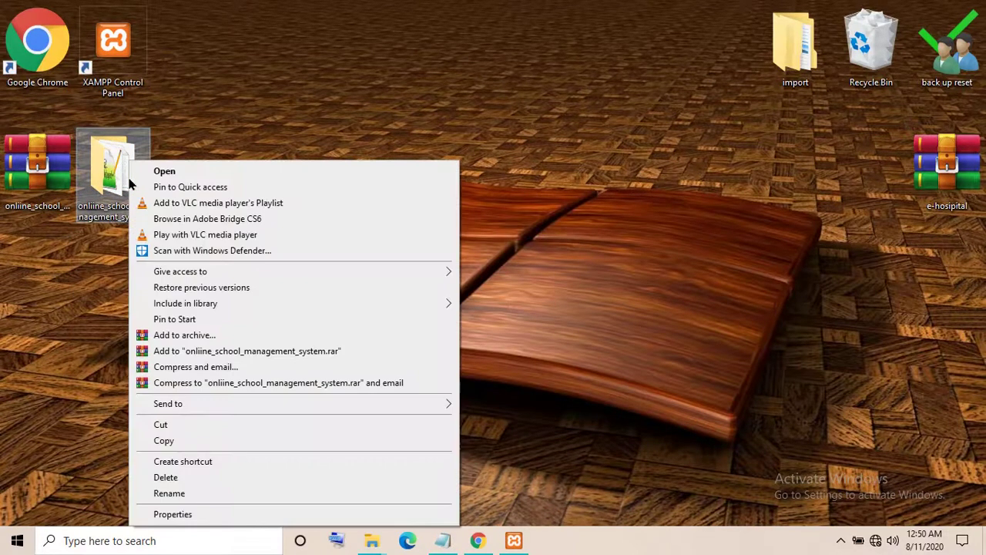
{"action": "left_click", "coordinate": [164, 440]}
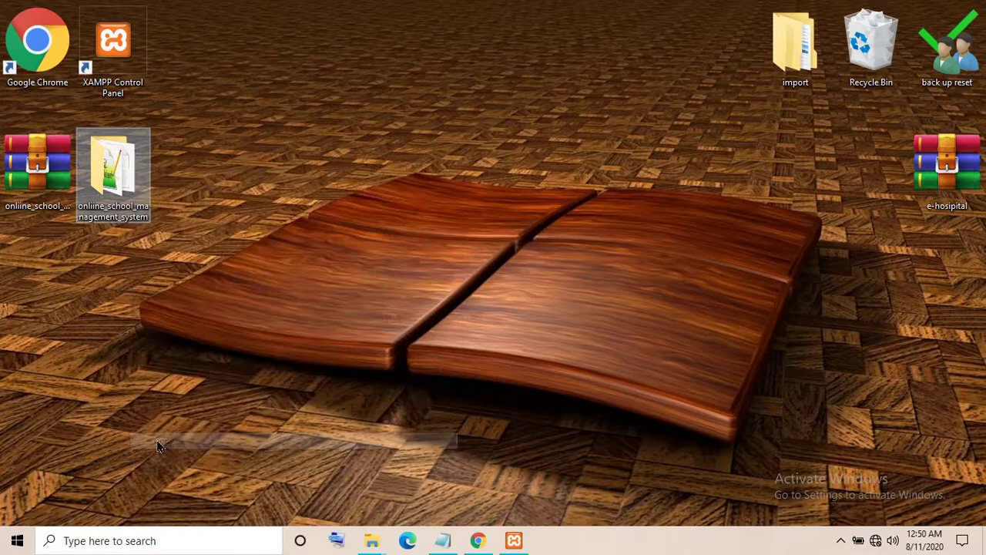
{"action": "mouse_move", "coordinate": [370, 544]}
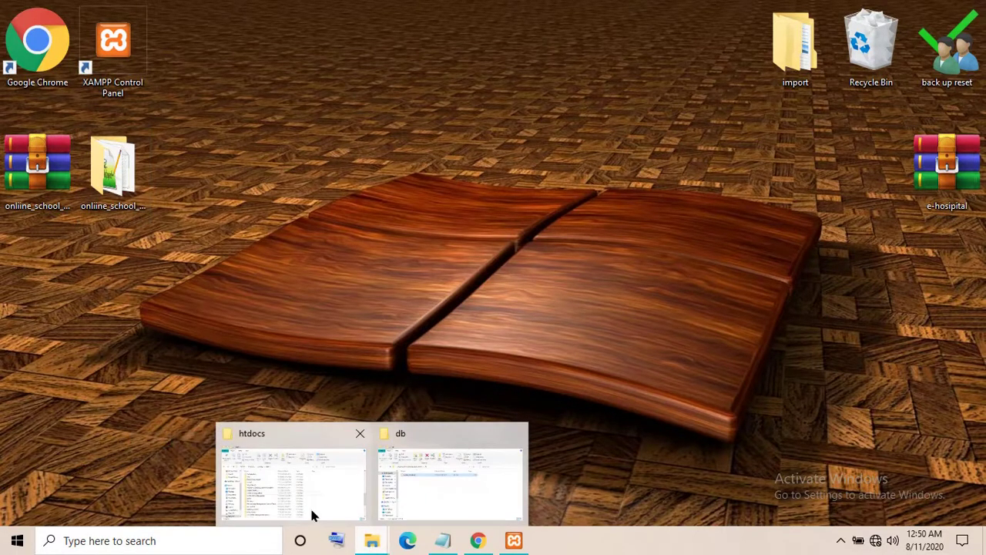
{"action": "mouse_move", "coordinate": [312, 507]}
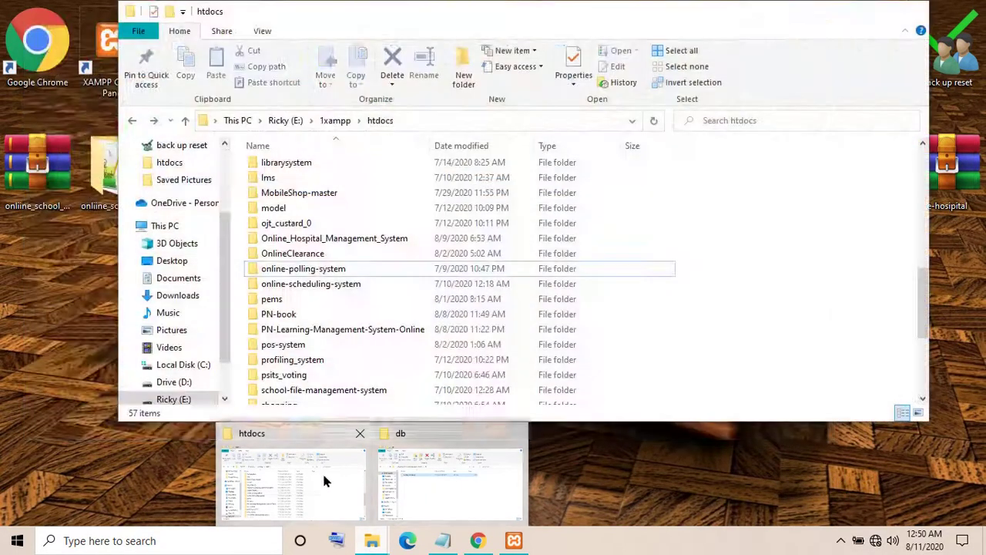
{"action": "left_click", "coordinate": [322, 471]}
{"action": "left_click", "coordinate": [164, 225]}
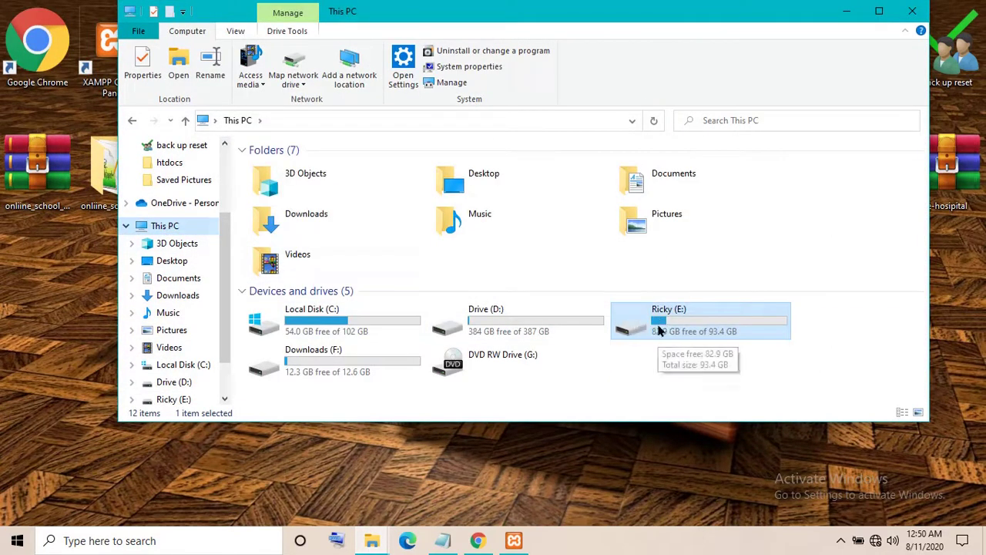
{"action": "double_click", "coordinate": [640, 321]}
{"action": "double_click", "coordinate": [278, 168]}
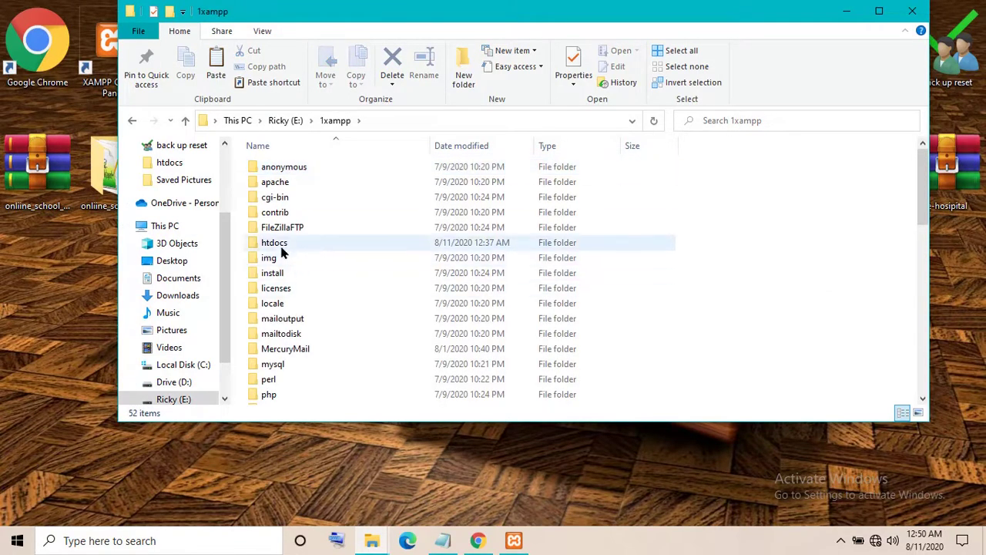
{"action": "double_click", "coordinate": [282, 245]}
Paste the project folder into htdocs and open it
{"action": "scroll", "coordinate": [596, 247], "scroll_direction": "down", "scroll_amount": 13}
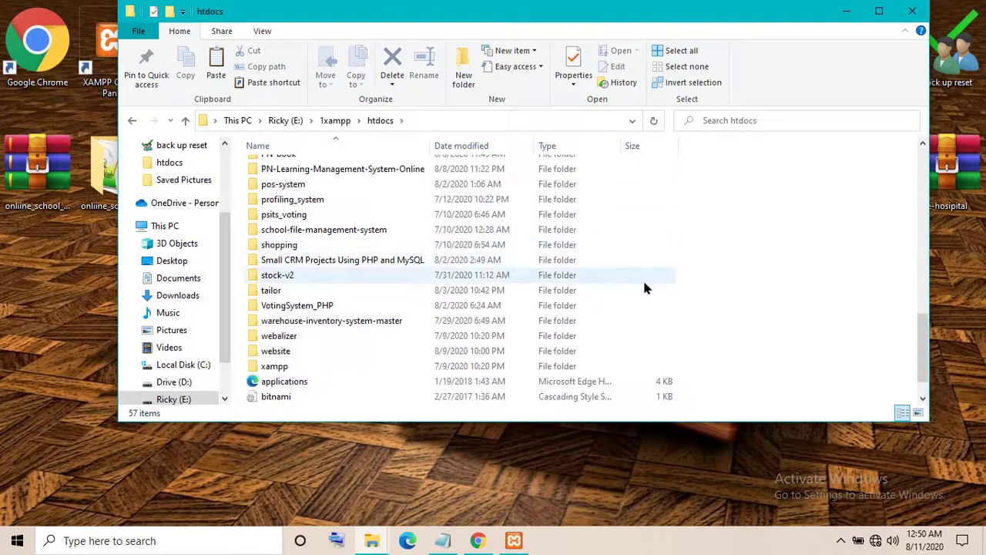
{"action": "right_click", "coordinate": [703, 379]}
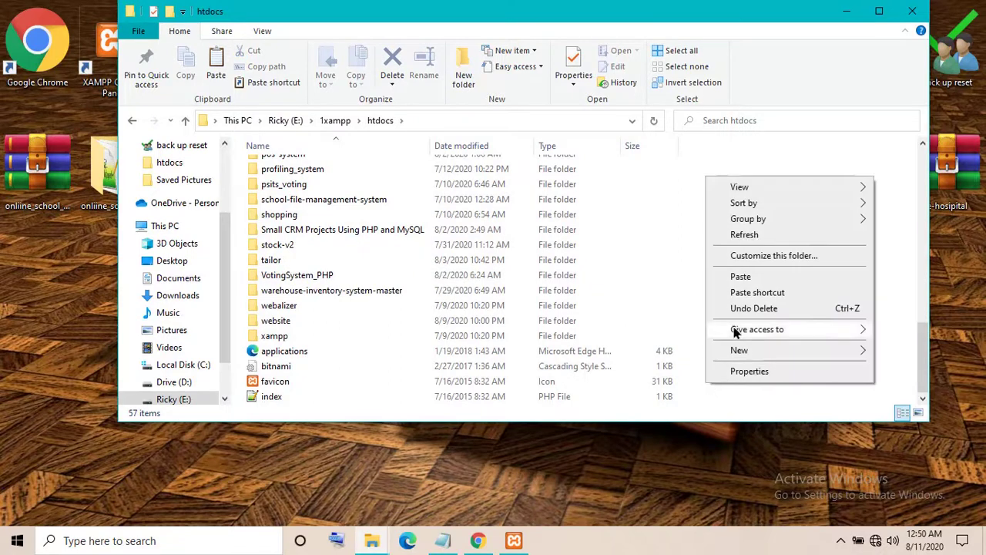
{"action": "left_click", "coordinate": [732, 277]}
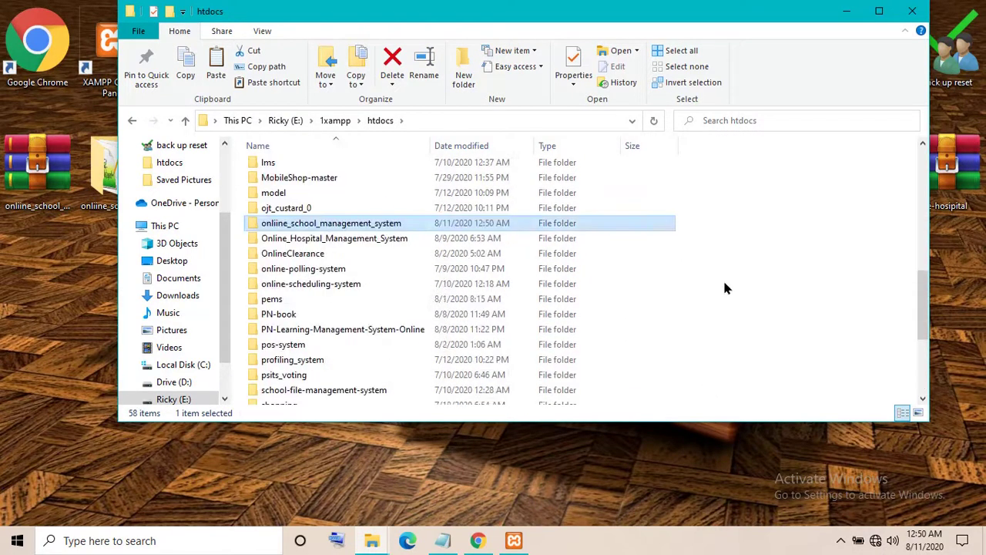
{"action": "double_click", "coordinate": [334, 225]}
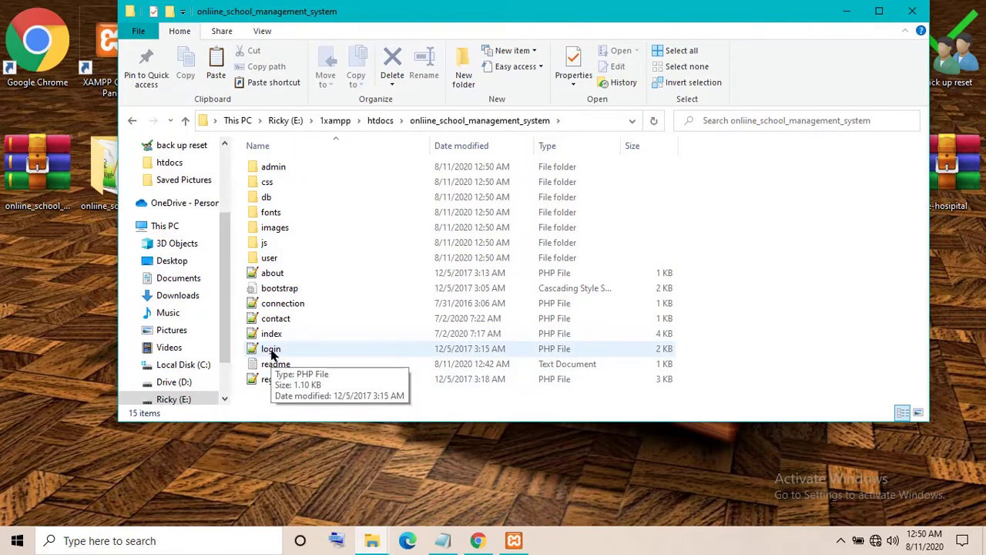
Open the project's admin/login.php in Notepad++
{"action": "double_click", "coordinate": [271, 168]}
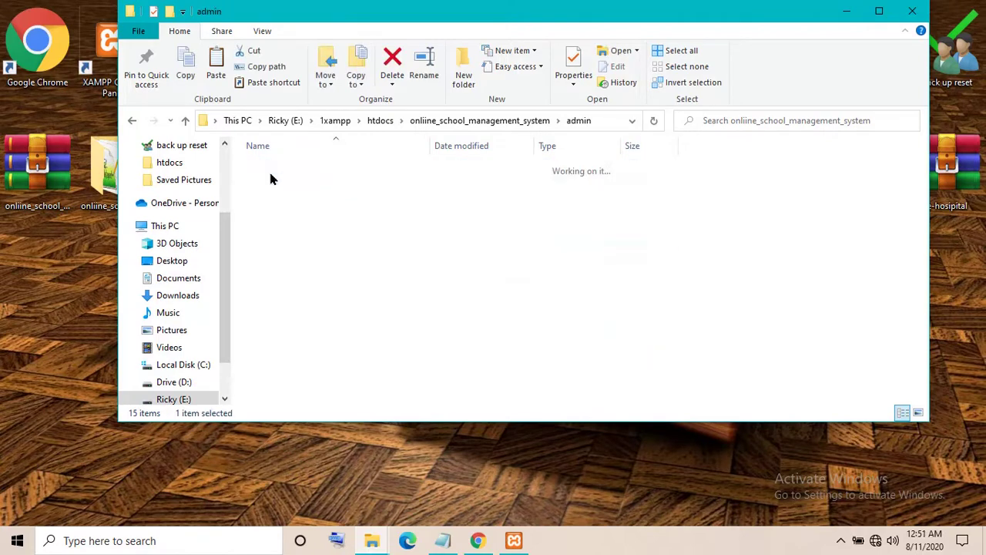
{"action": "left_click", "coordinate": [267, 245]}
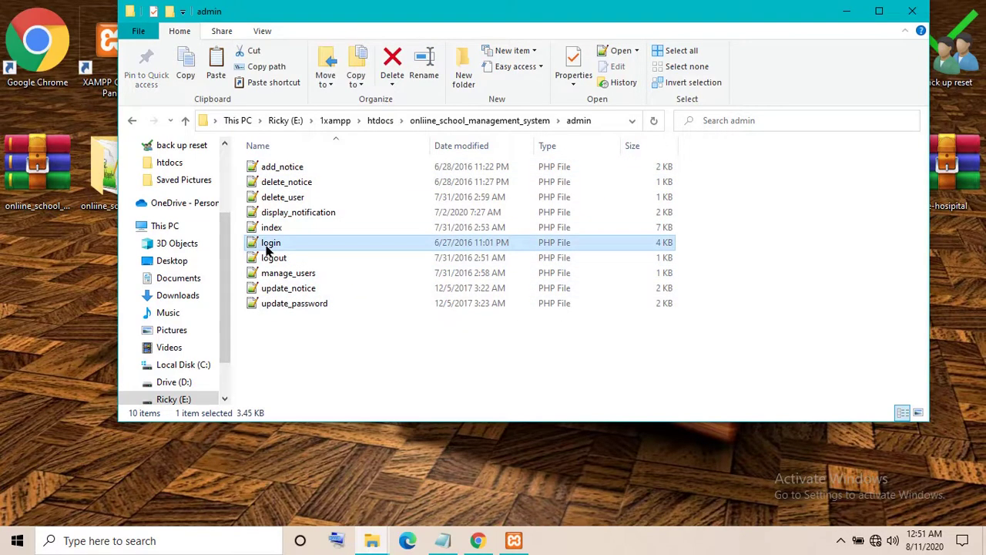
{"action": "right_click", "coordinate": [267, 250]}
{"action": "left_click", "coordinate": [308, 257]}
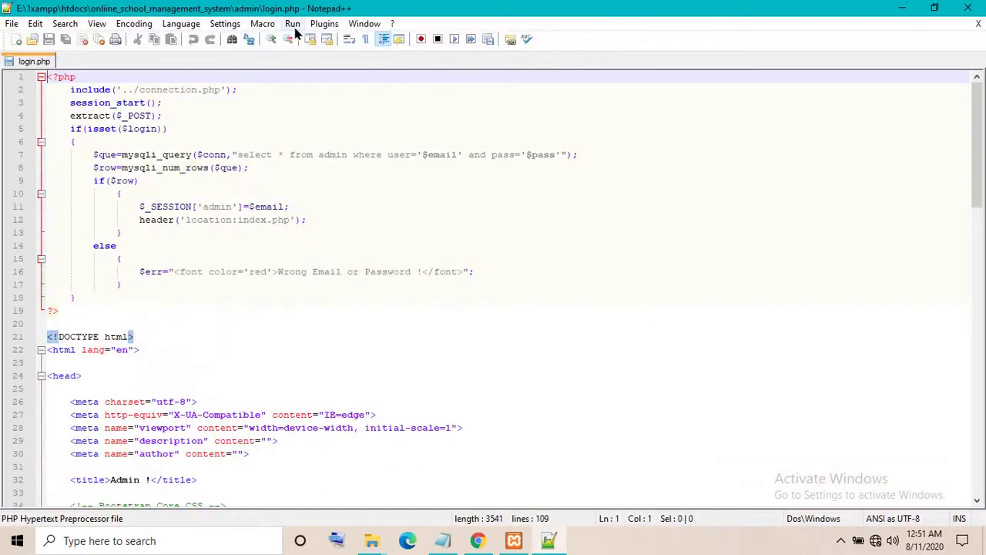
{"action": "left_click", "coordinate": [293, 28]}
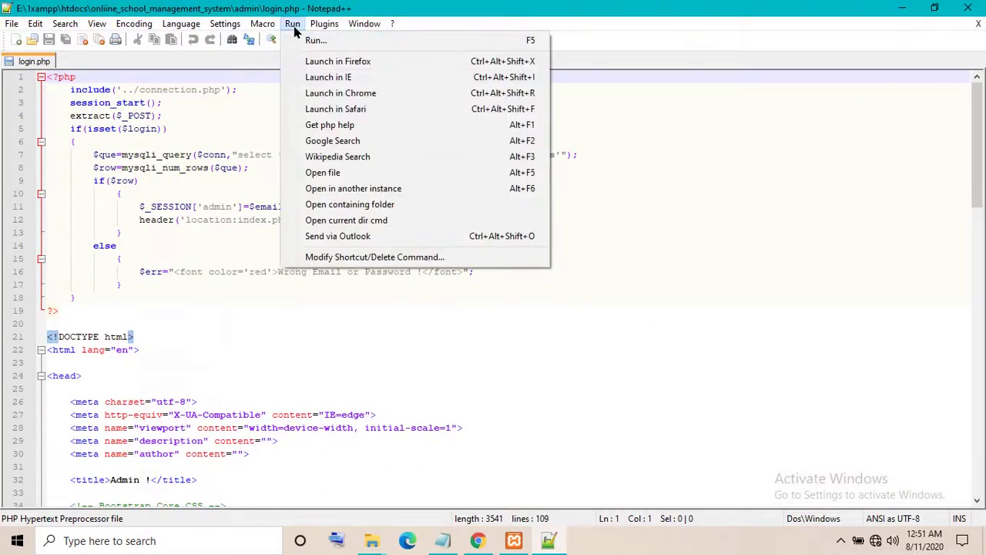
Load localhost/onliine_school_management_system/admin/login.php in Chrome instead of the local file path
{"action": "left_click", "coordinate": [332, 93]}
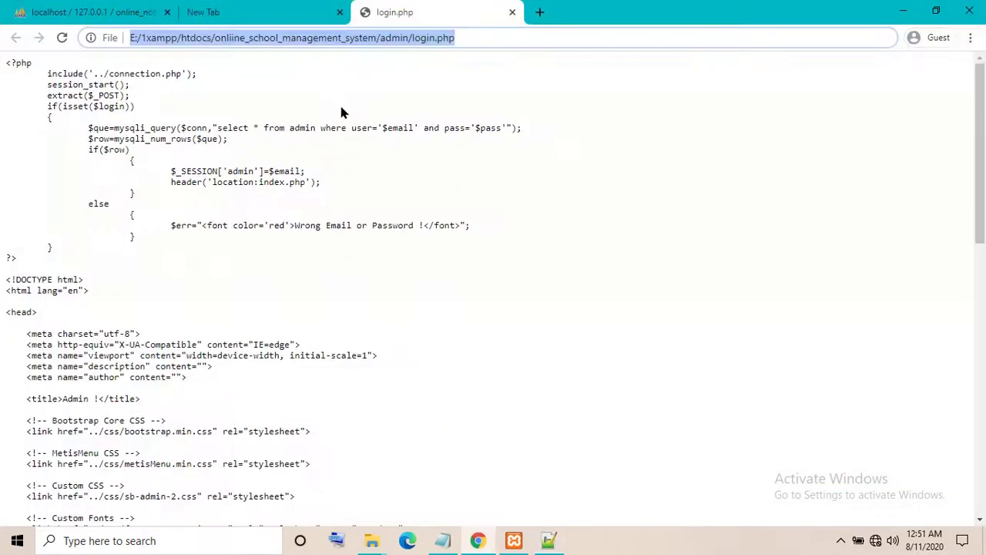
{"action": "left_click", "coordinate": [244, 38]}
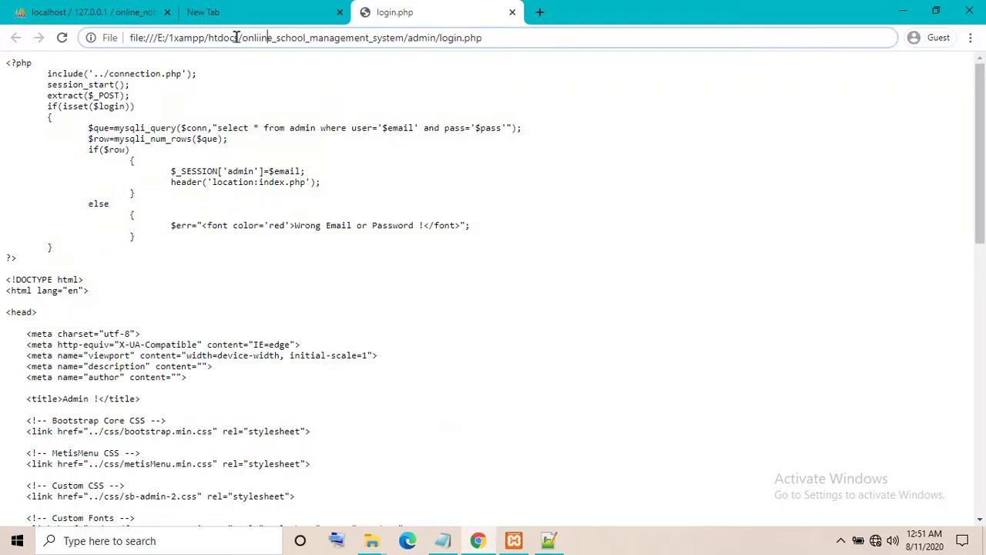
{"action": "left_click_drag", "start_coordinate": [240, 38], "coordinate": [2, 35]}
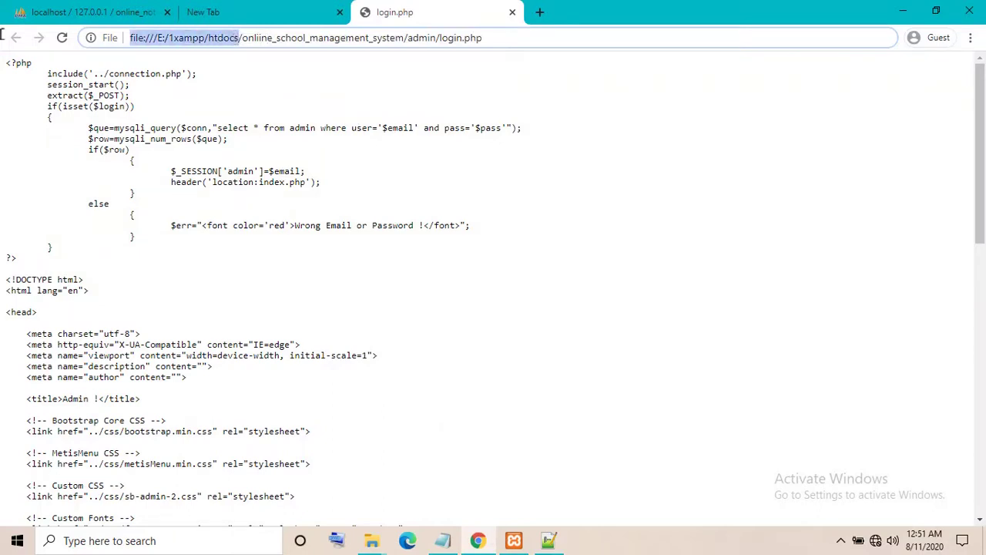
{"action": "key", "text": "BackSpace"}
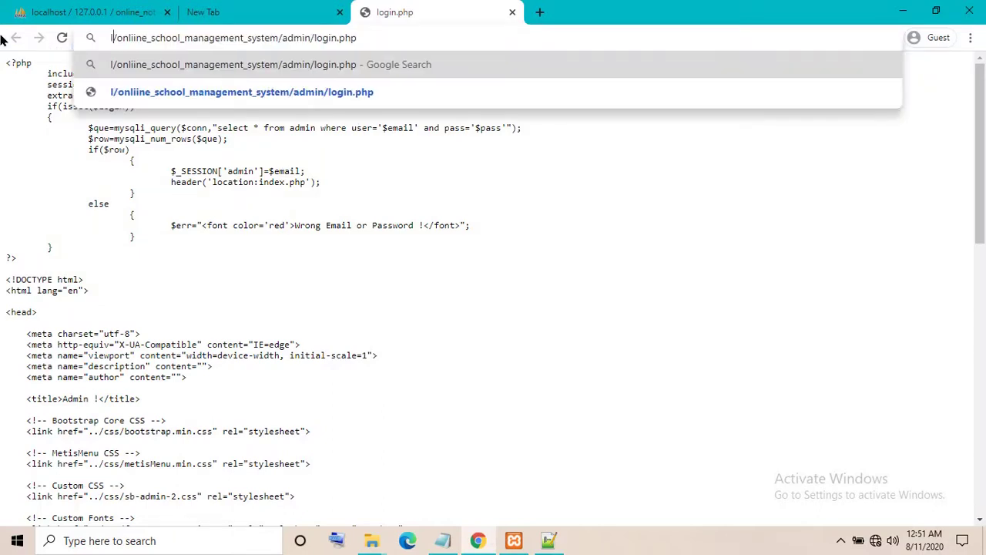
{"action": "type", "text": "localhost"}
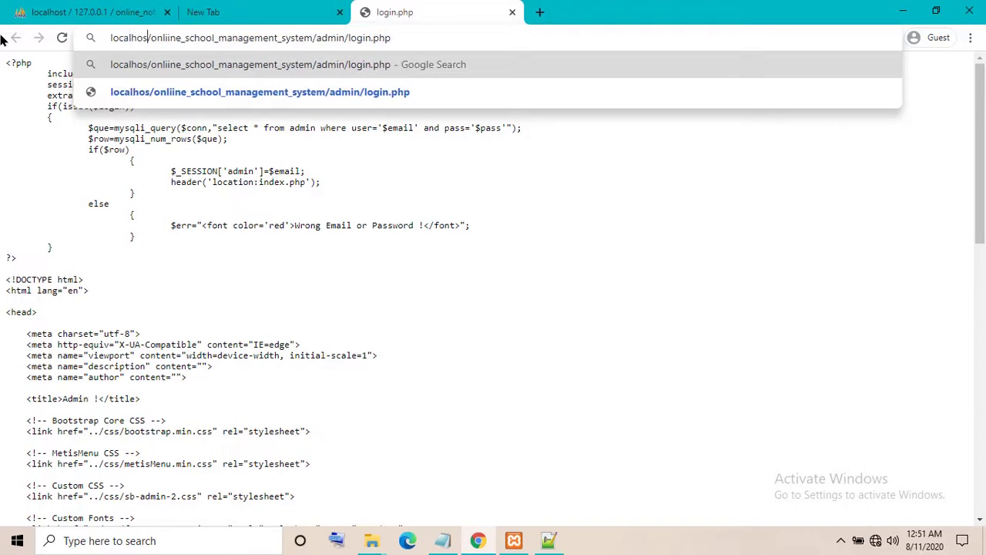
{"action": "key", "text": "Return"}
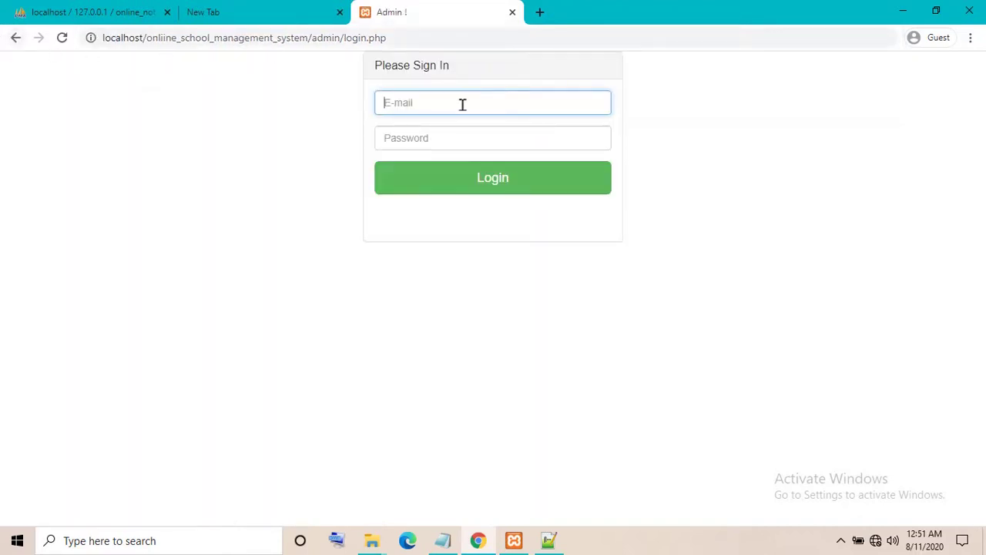
Replace the note with the admin login e-mail and password on two lines
{"action": "left_click", "coordinate": [443, 540]}
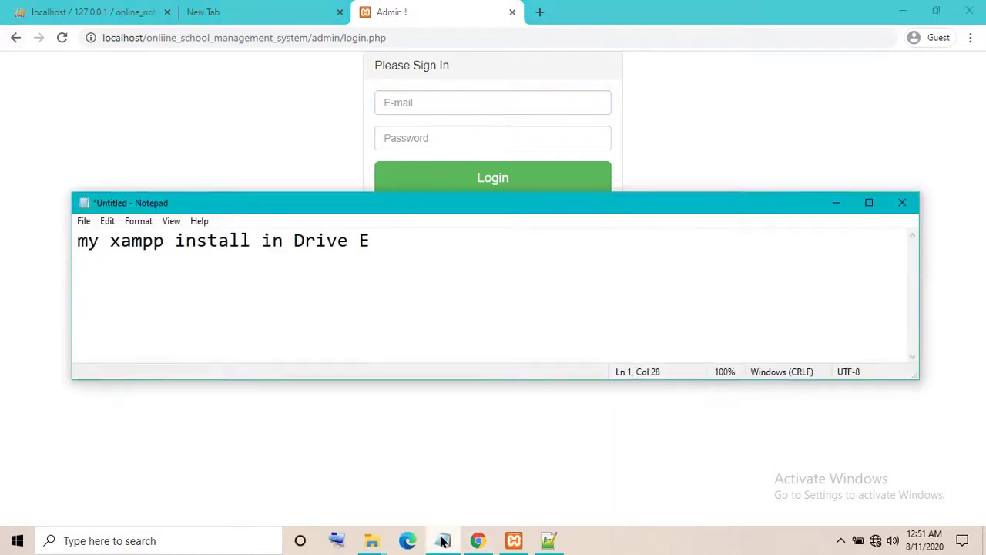
{"action": "key", "text": "ctrl+a"}
{"action": "key", "text": "BackSpace"}
{"action": "type", "text": "am"}
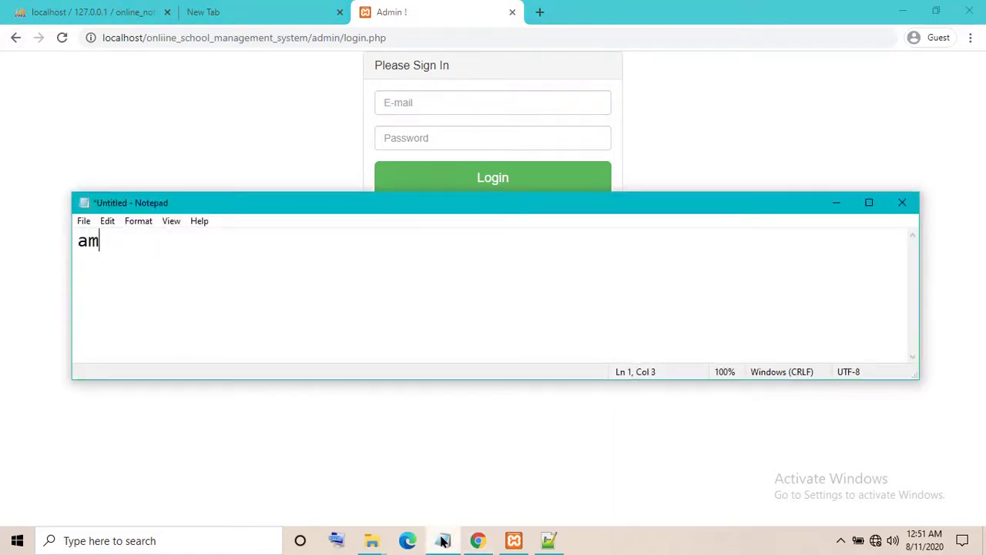
{"action": "key", "text": "BackSpace"}
{"action": "type", "text": "dmin@gmail"}
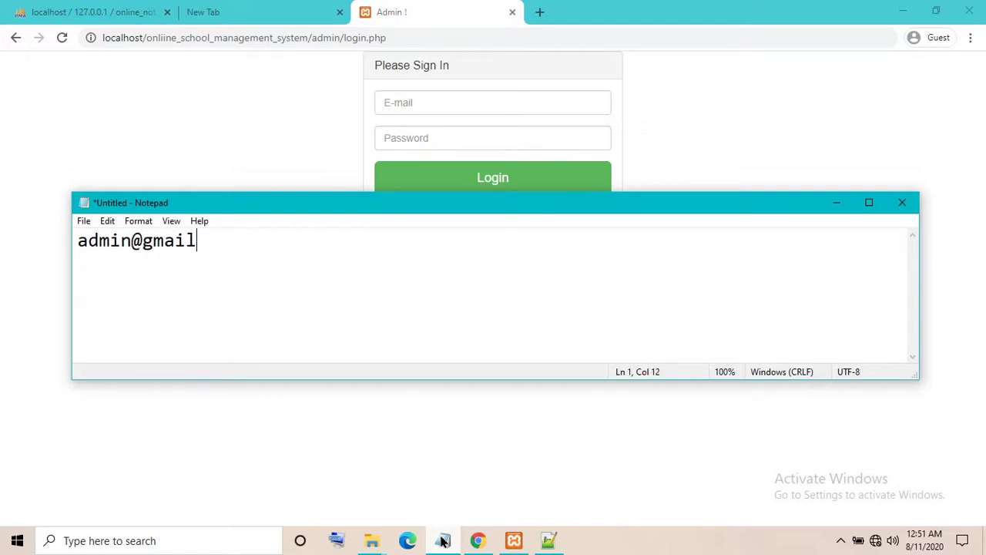
{"action": "type", "text": ".comA\\"}
{"action": "key", "text": "BackSpace"}
{"action": "key", "text": "BackSpace"}
{"action": "type", "text": "admin"}
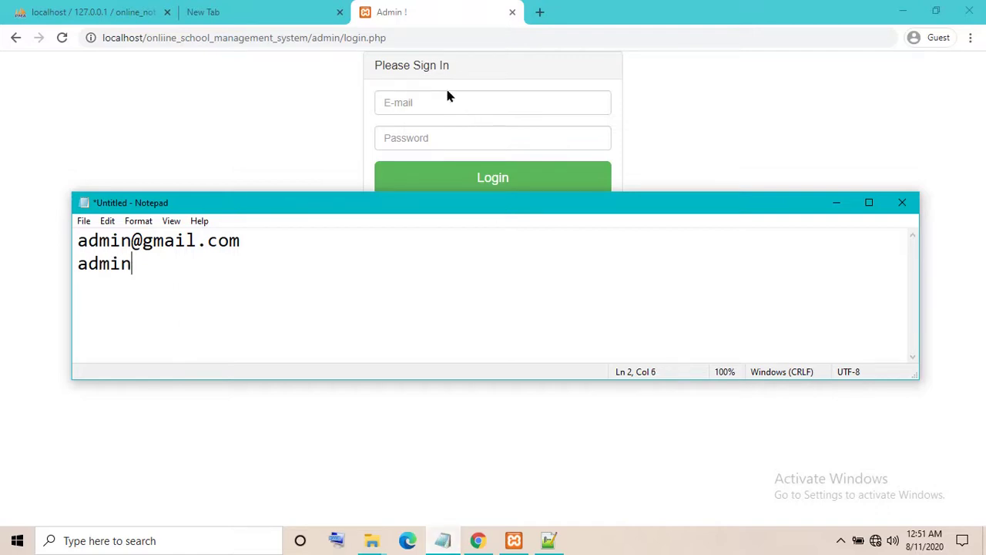
{"action": "left_click", "coordinate": [447, 97]}
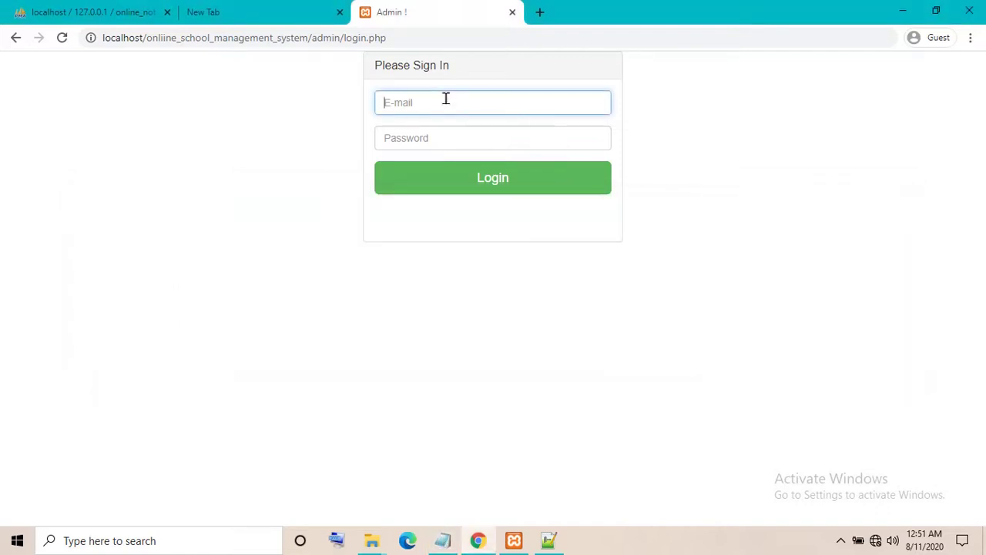
Sign in to the admin panel with the admin e-mail and password
{"action": "type", "text": "admin@"}
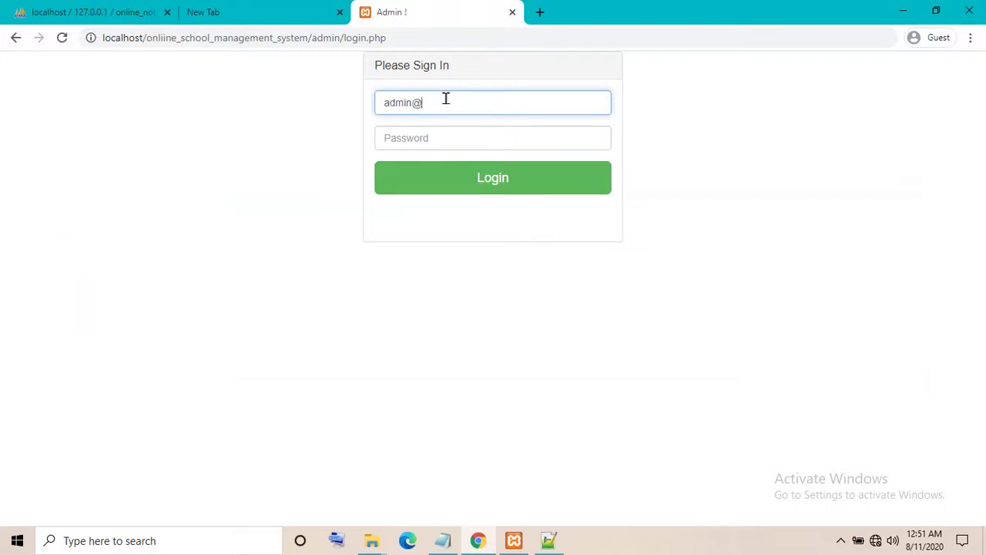
{"action": "type", "text": "gmail.com"}
{"action": "left_click", "coordinate": [433, 149]}
{"action": "type", "text": "123"}
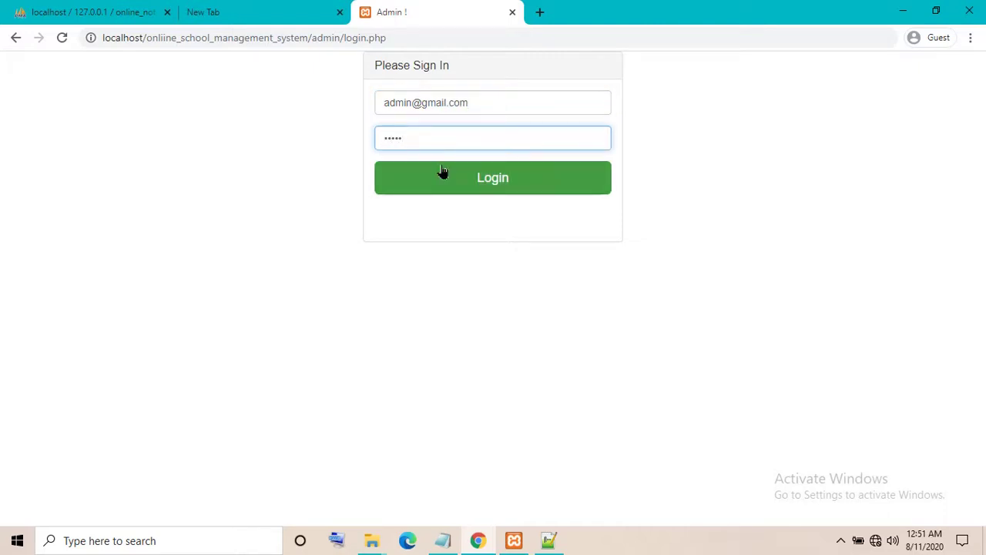
{"action": "left_click", "coordinate": [460, 191]}
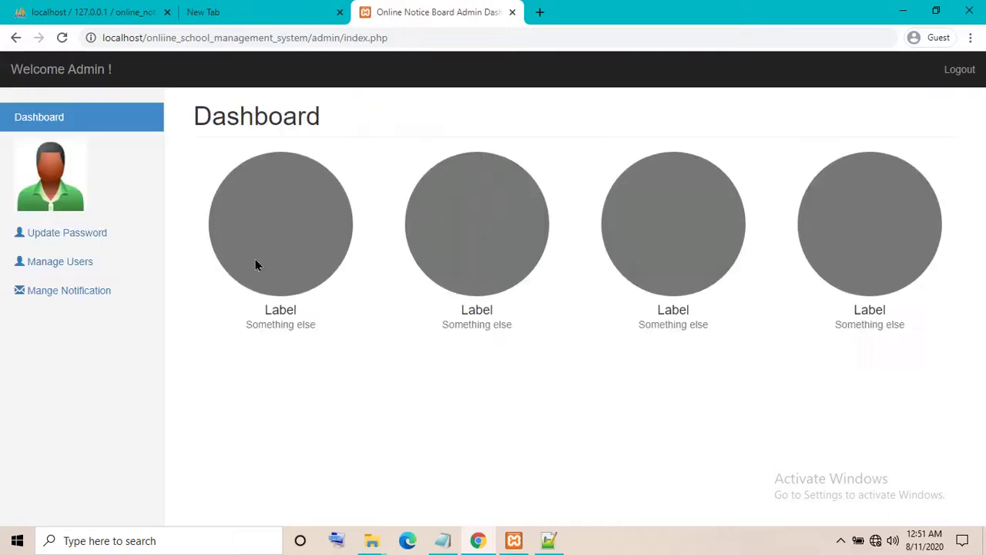
Visit Manage Users, Update Password, then the All Notice list
{"action": "left_click", "coordinate": [29, 263]}
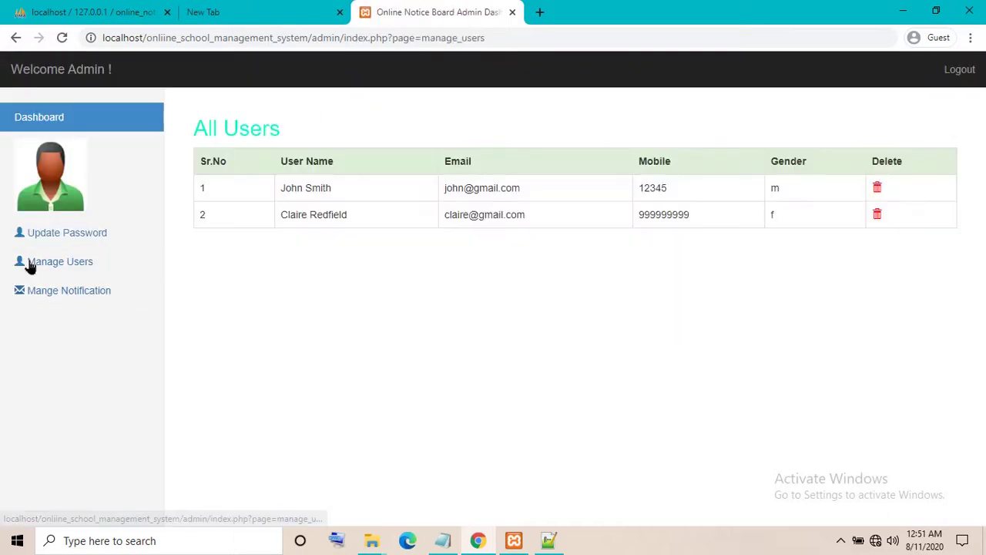
{"action": "left_click", "coordinate": [93, 238]}
{"action": "left_click", "coordinate": [75, 264]}
{"action": "left_click", "coordinate": [65, 295]}
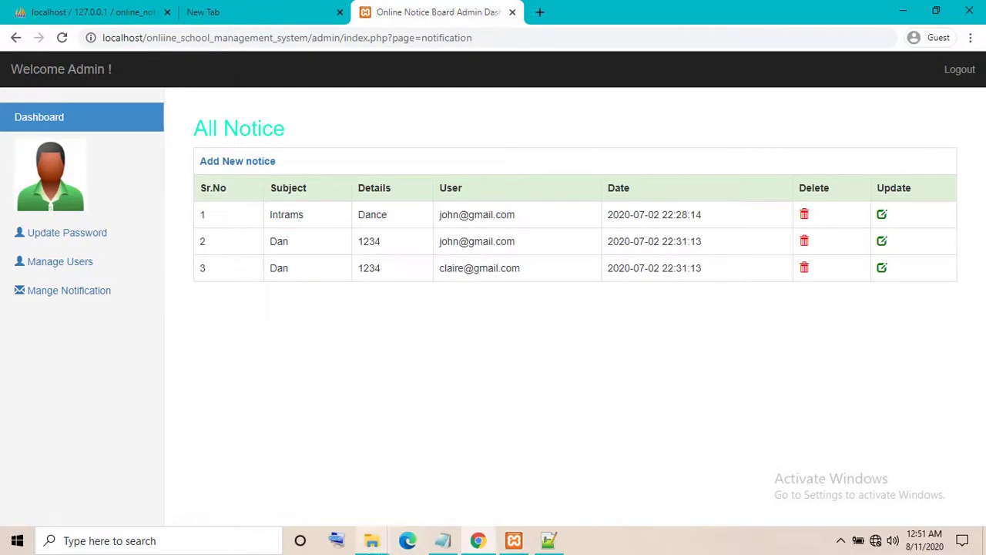
{"action": "mouse_move", "coordinate": [372, 540]}
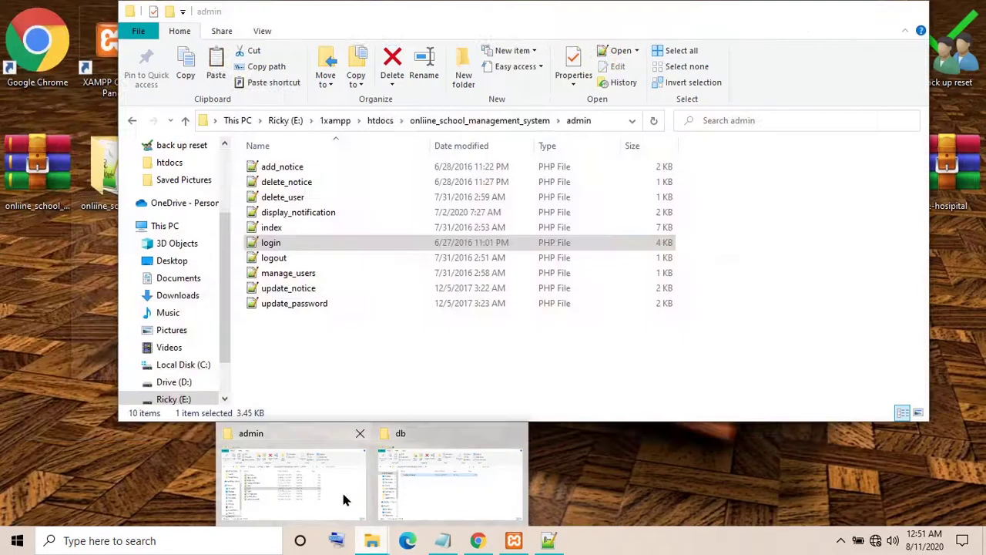
Return the Explorer window to the onliine_school_management_system folder and bring up index.php's context menu
{"action": "left_click", "coordinate": [344, 499]}
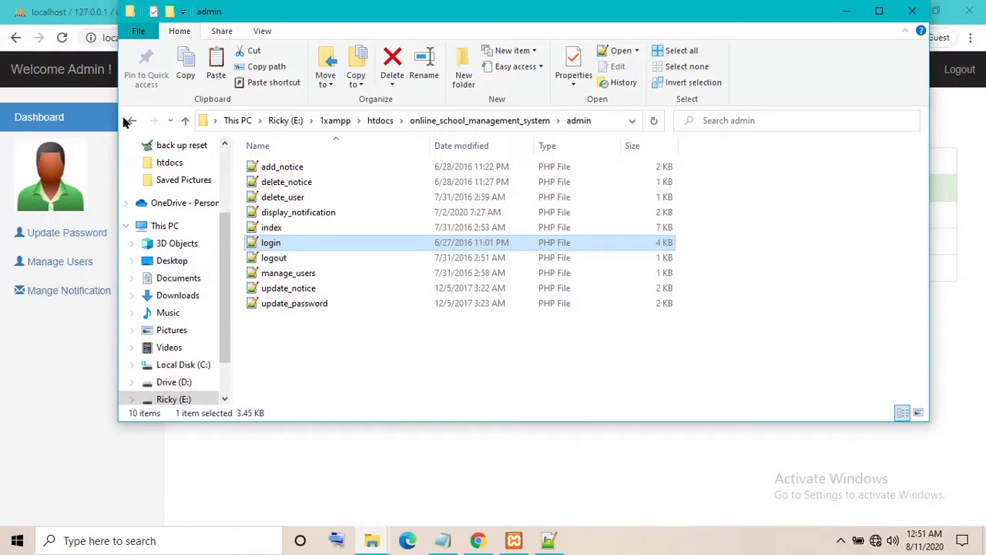
{"action": "left_click", "coordinate": [129, 121]}
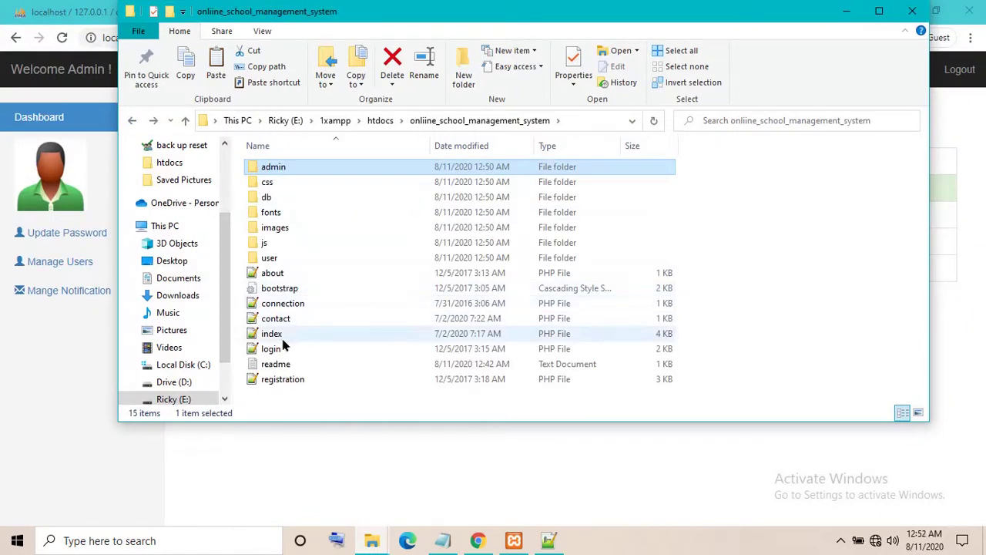
{"action": "left_click", "coordinate": [282, 348]}
{"action": "left_click", "coordinate": [274, 337]}
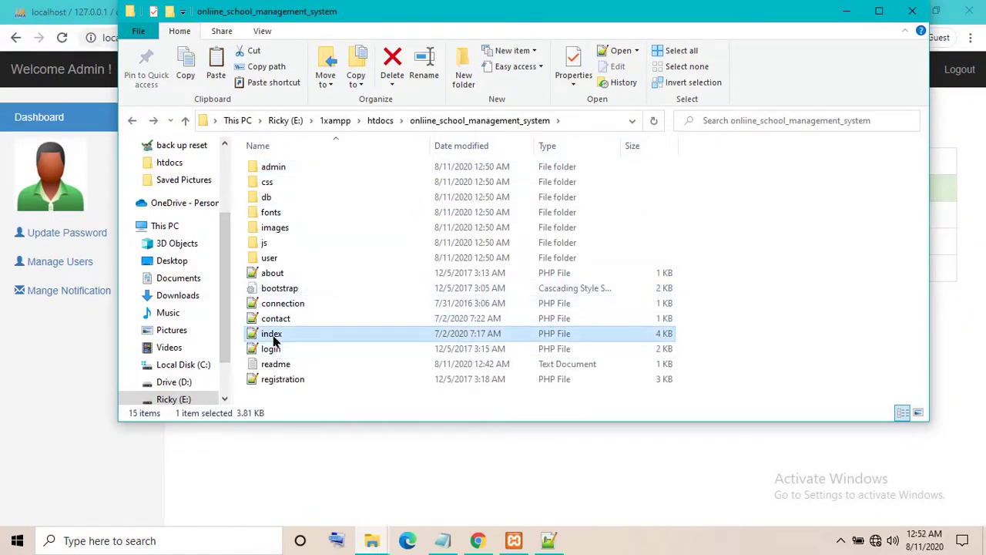
{"action": "left_click", "coordinate": [271, 336]}
{"action": "right_click", "coordinate": [271, 344]}
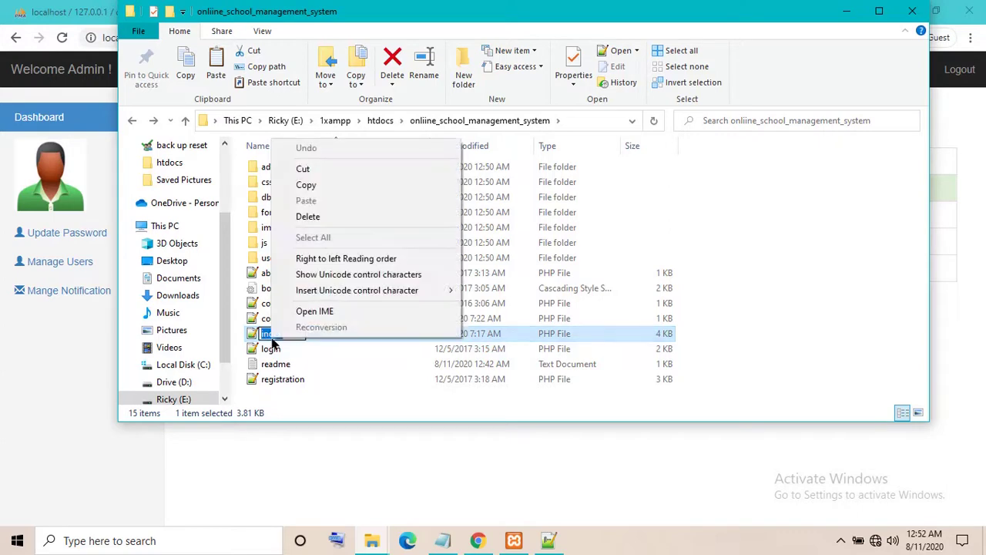
{"action": "left_click", "coordinate": [313, 359]}
{"action": "right_click", "coordinate": [318, 333]}
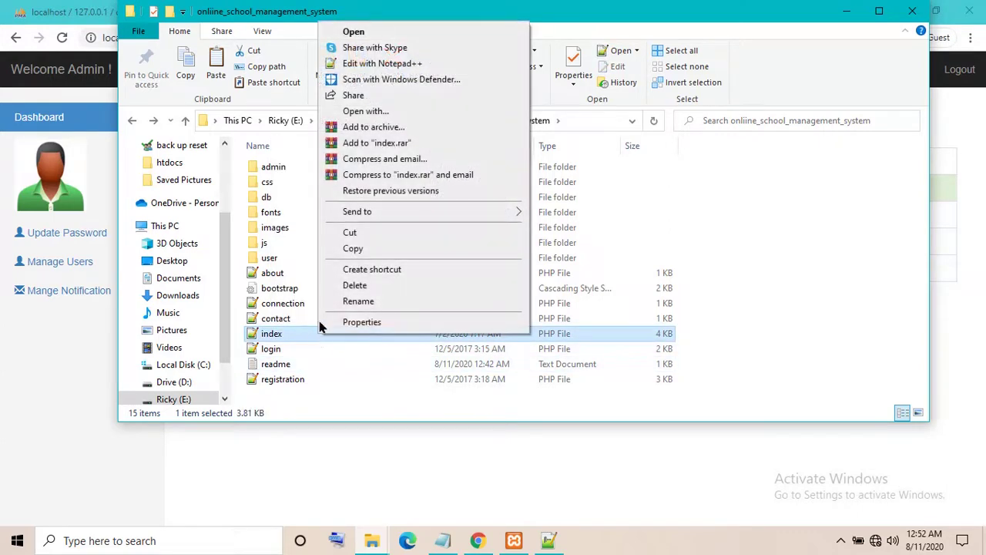
Launch index.php from Notepad++ in Chrome and reload it via localhost instead of the file path
{"action": "left_click", "coordinate": [342, 64]}
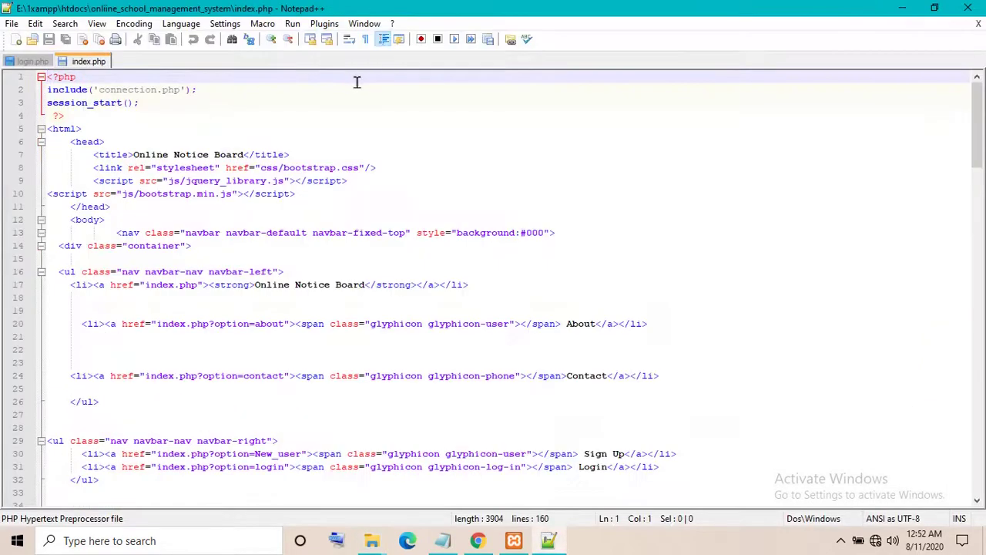
{"action": "left_click", "coordinate": [293, 24]}
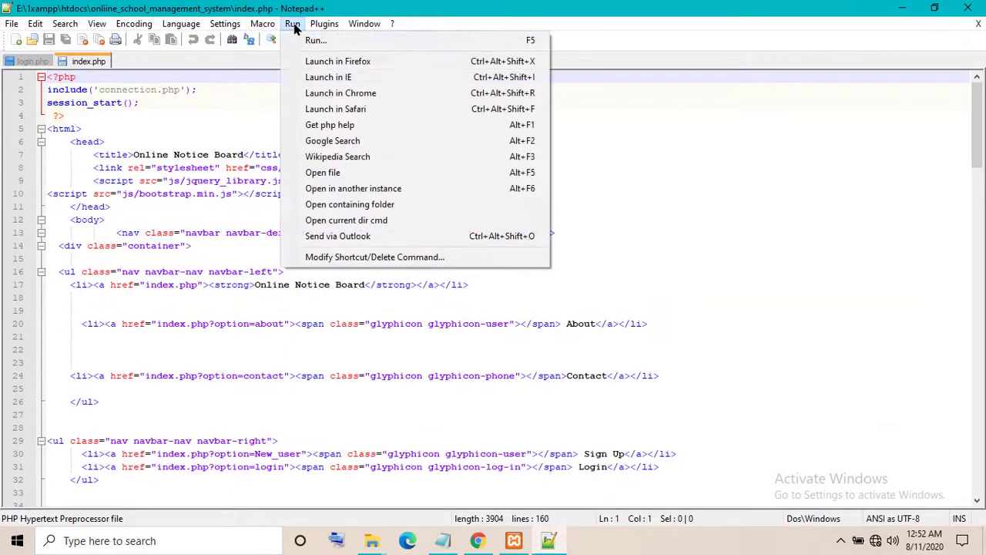
{"action": "left_click", "coordinate": [326, 93]}
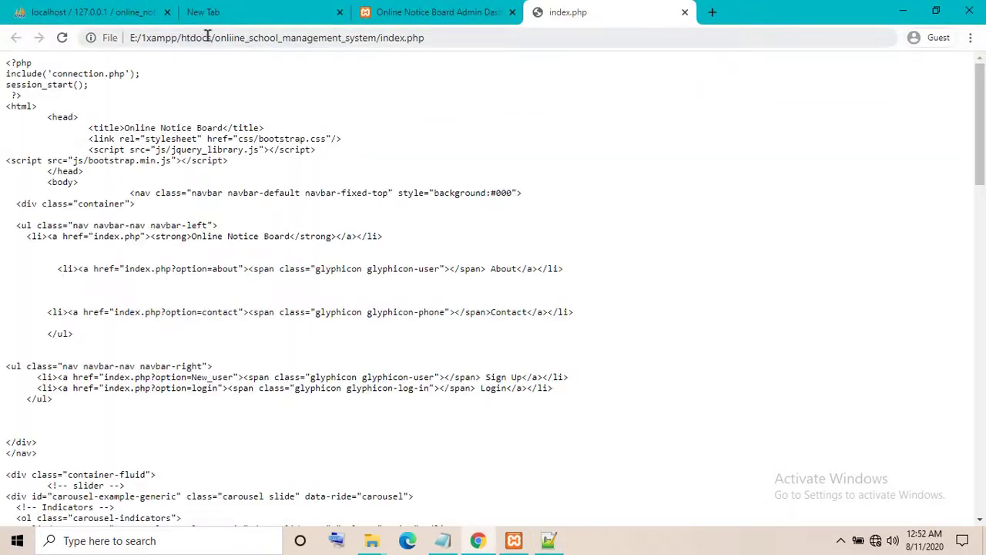
{"action": "left_click_drag", "start_coordinate": [216, 36], "coordinate": [2, 15]}
{"action": "key", "text": "BackSpace"}
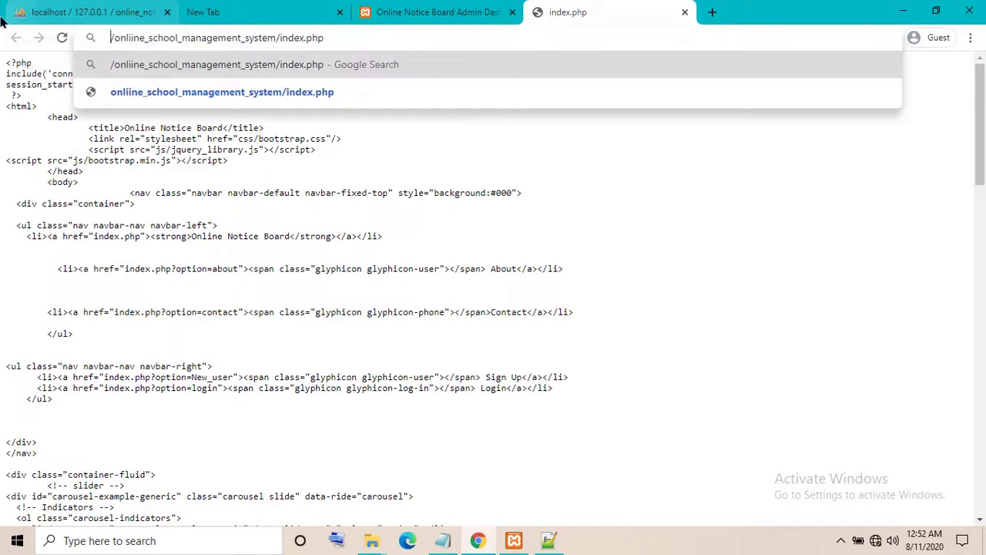
{"action": "type", "text": "local"}
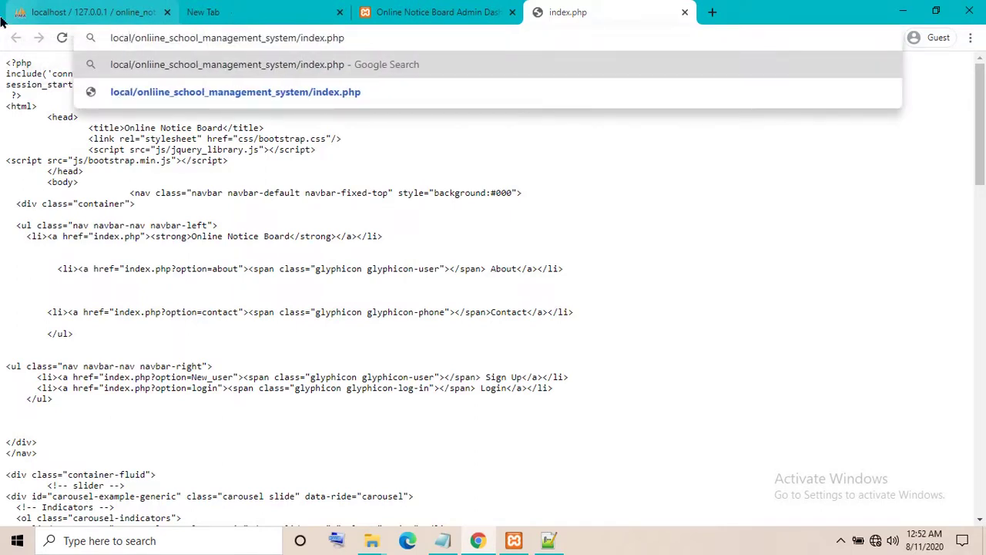
{"action": "type", "text": "host"}
{"action": "key", "text": "Return"}
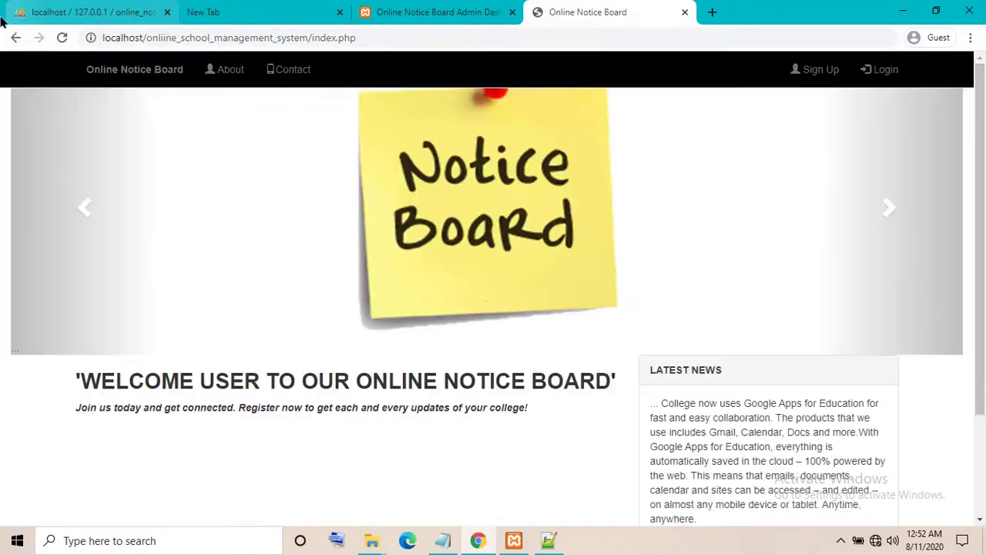
Advance the home page carousel twice, then go to the Sign Up page
{"action": "left_click", "coordinate": [889, 209]}
{"action": "left_click", "coordinate": [889, 209]}
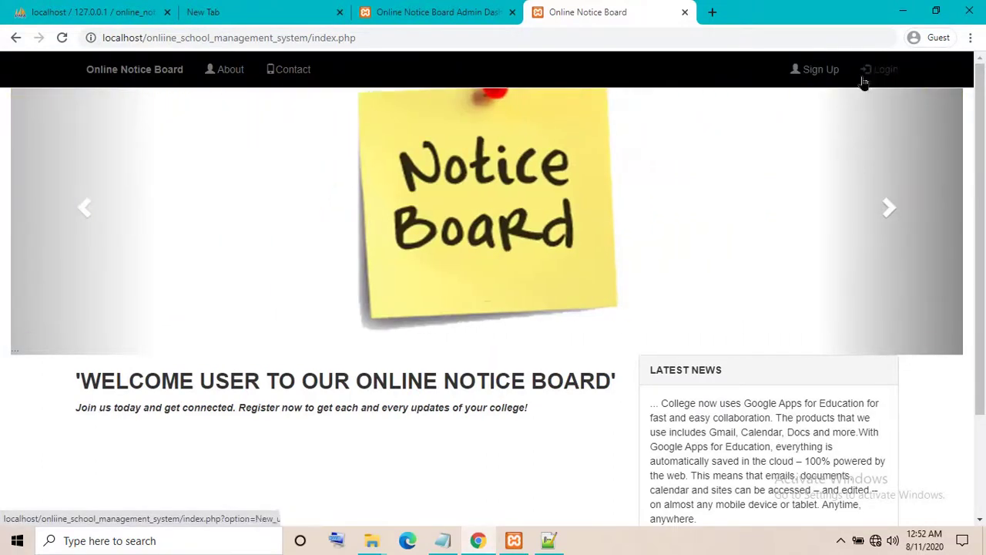
{"action": "left_click", "coordinate": [825, 73]}
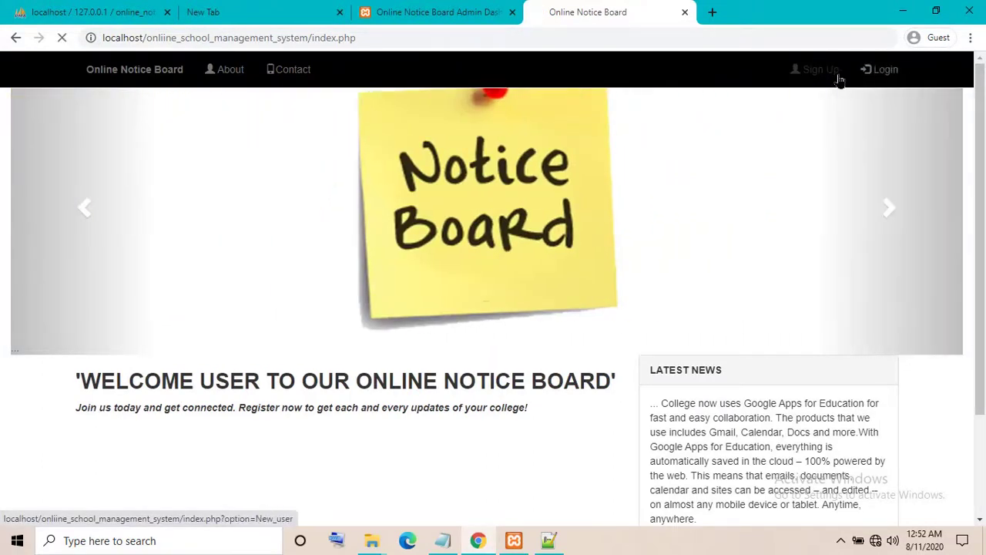
Fill in the name 'test', the test e-mail address, a password and the mobile number
{"action": "scroll", "coordinate": [408, 275], "scroll_direction": "down", "scroll_amount": 4}
{"action": "scroll", "coordinate": [393, 239], "scroll_direction": "up", "scroll_amount": 4}
{"action": "scroll", "coordinate": [393, 240], "scroll_direction": "down", "scroll_amount": 4}
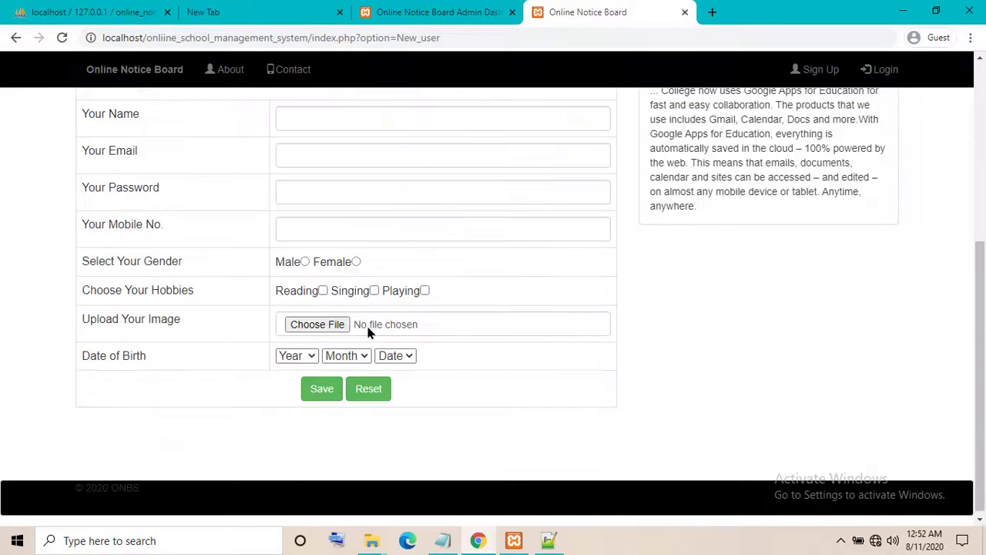
{"action": "left_click", "coordinate": [343, 119]}
{"action": "type", "text": "test"}
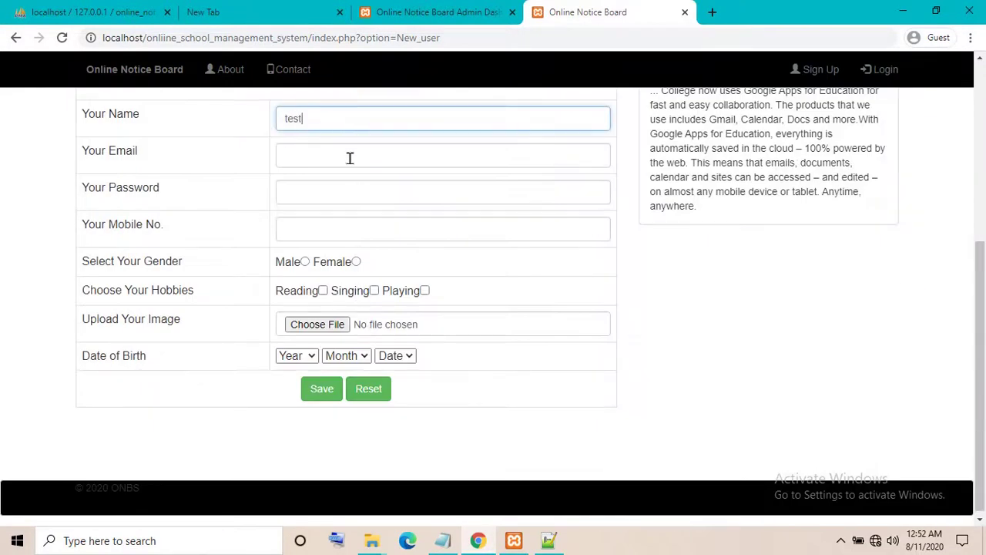
{"action": "left_click", "coordinate": [348, 157]}
{"action": "type", "text": "test@gmail.com"}
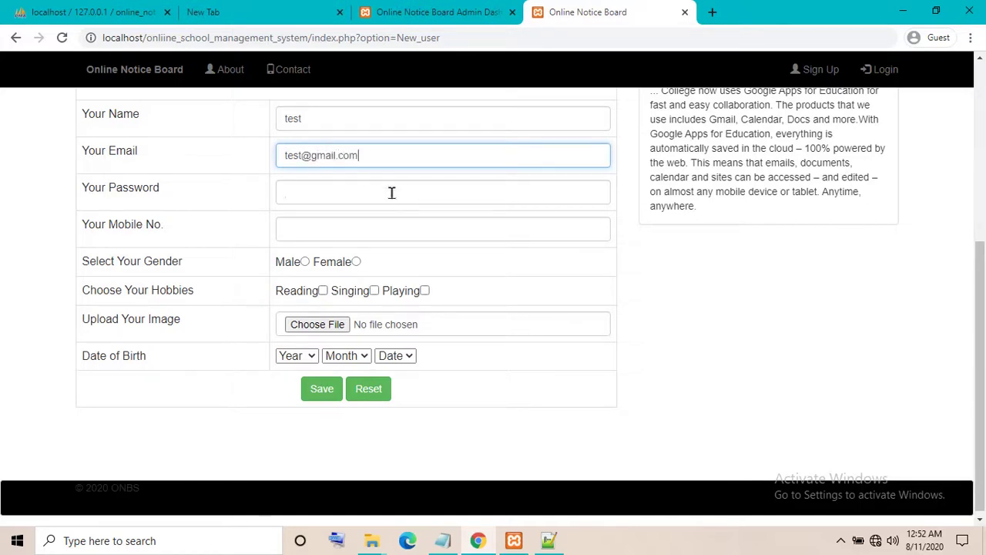
{"action": "left_click", "coordinate": [392, 193]}
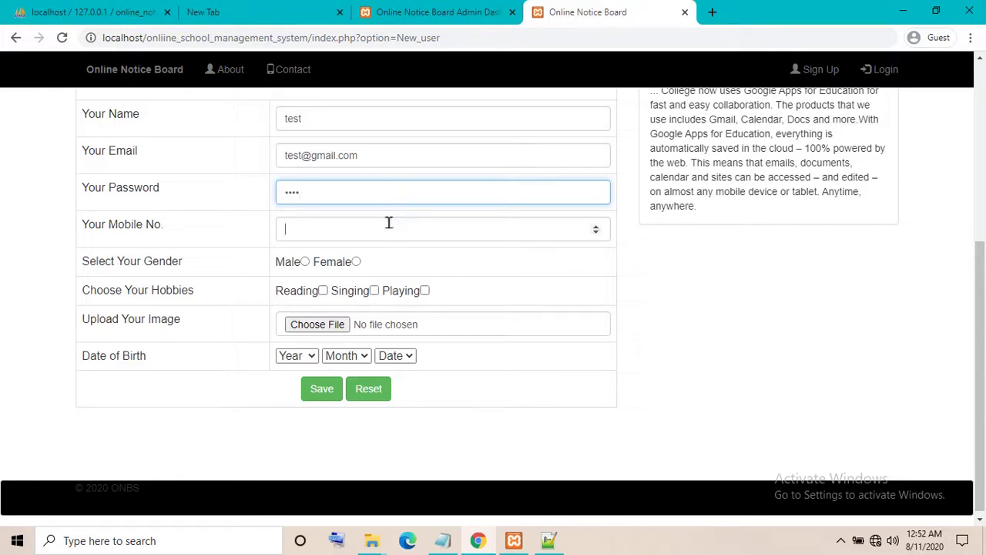
{"action": "left_click", "coordinate": [389, 222]}
{"action": "type", "text": "099888484"}
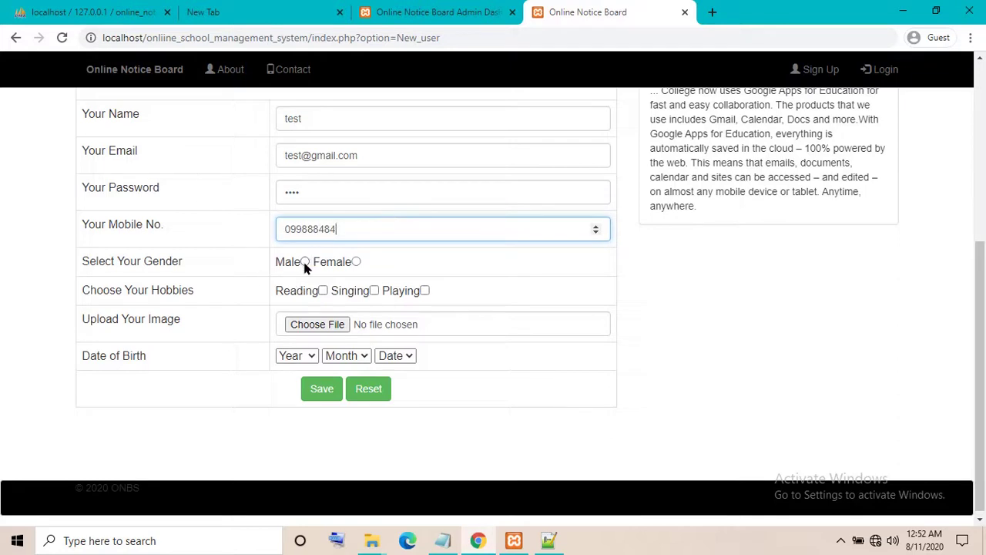
Select Male, tick Reading, and attach the Android wallpaper from Saved Pictures as profile image
{"action": "left_click", "coordinate": [305, 262]}
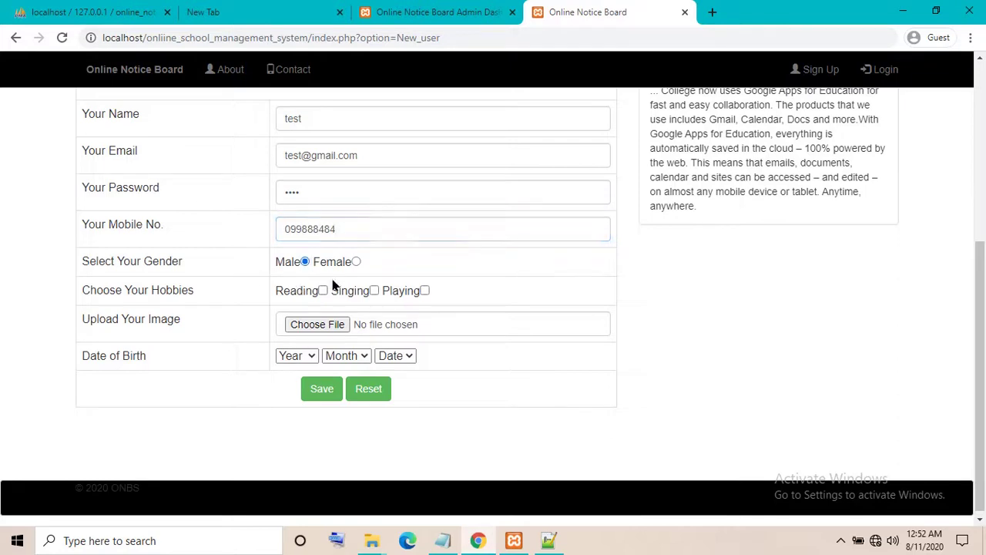
{"action": "left_click", "coordinate": [323, 291]}
{"action": "left_click", "coordinate": [330, 323]}
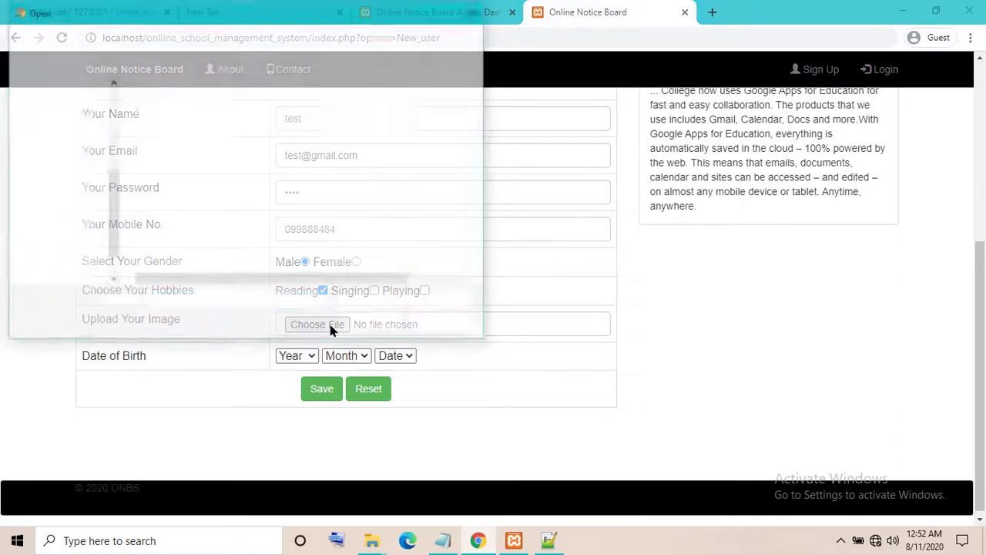
{"action": "left_click", "coordinate": [63, 125]}
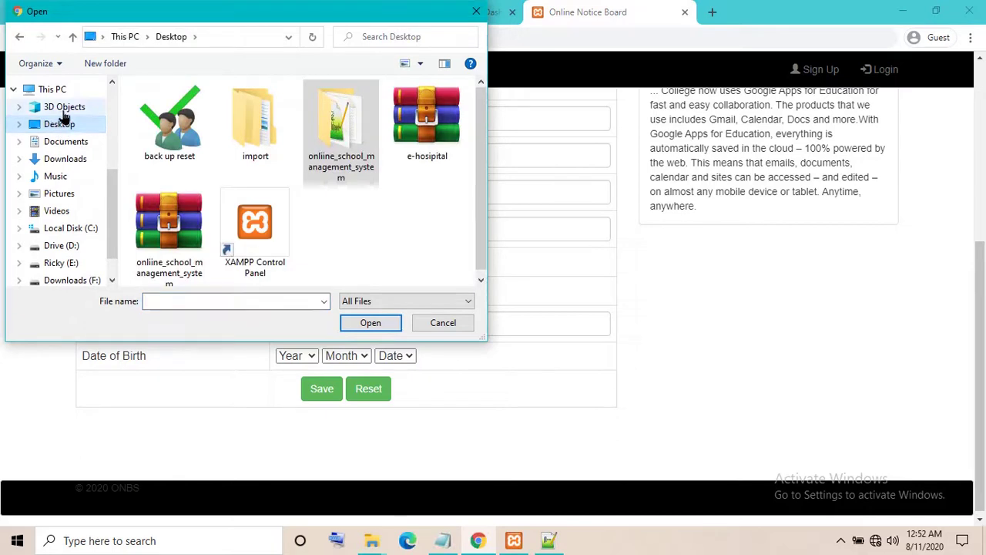
{"action": "left_click", "coordinate": [59, 193]}
{"action": "double_click", "coordinate": [429, 124]}
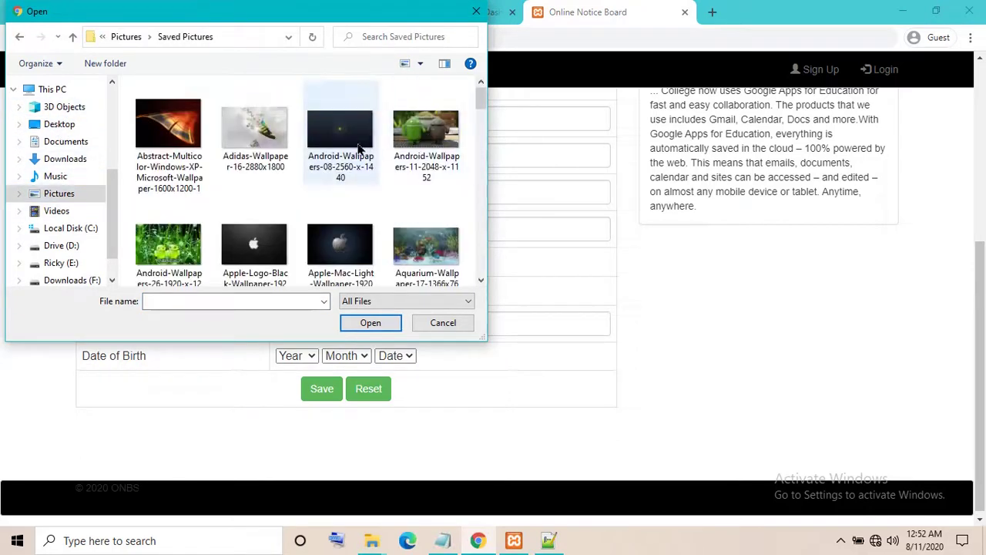
{"action": "left_click", "coordinate": [356, 146]}
{"action": "left_click", "coordinate": [370, 322]}
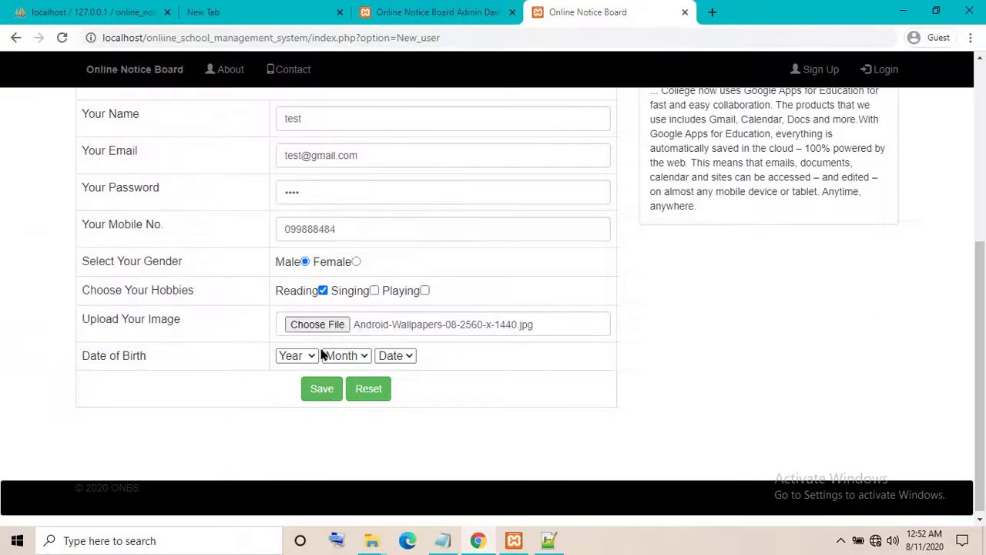
Set the birth date to 1965/10/13, save, and highlight the success message
{"action": "left_click", "coordinate": [308, 356]}
{"action": "left_click", "coordinate": [297, 294]}
{"action": "left_click", "coordinate": [346, 355]}
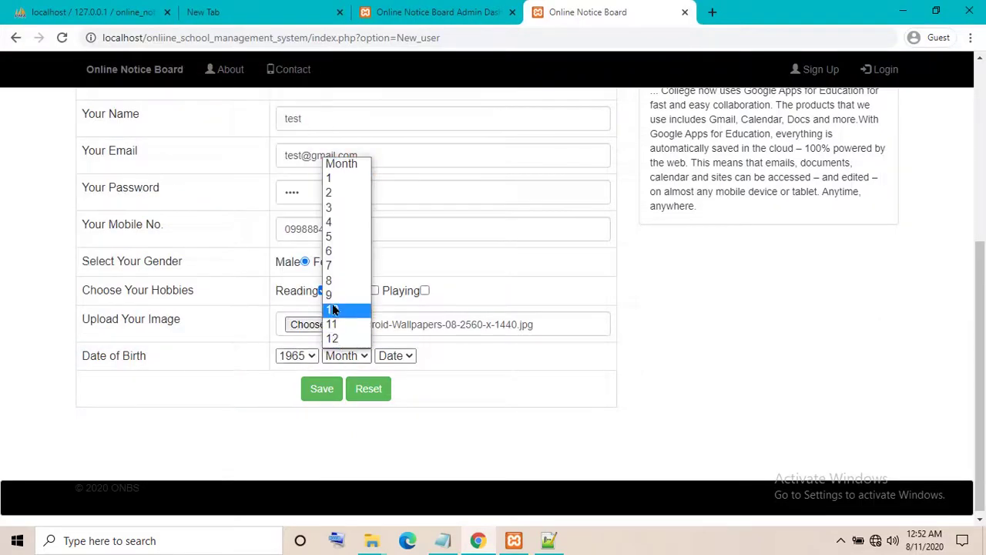
{"action": "left_click", "coordinate": [339, 308]}
{"action": "left_click", "coordinate": [383, 355]}
{"action": "left_click", "coordinate": [389, 253]}
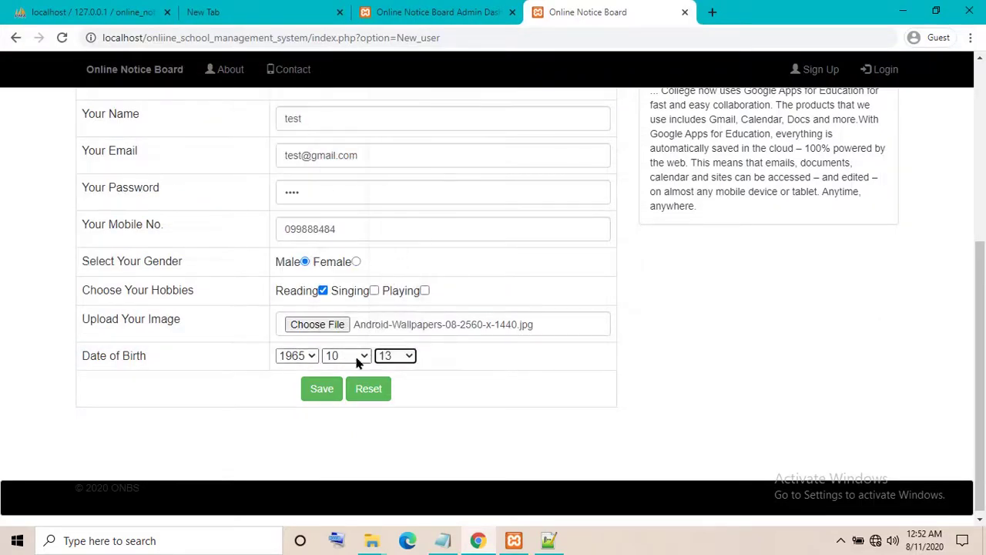
{"action": "left_click", "coordinate": [322, 389]}
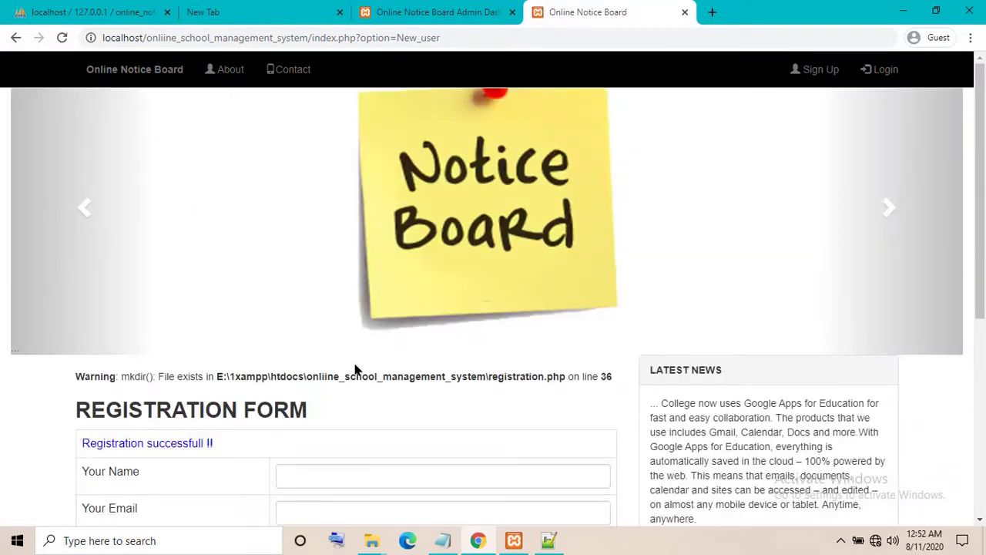
{"action": "left_click_drag", "start_coordinate": [96, 443], "coordinate": [744, 189]}
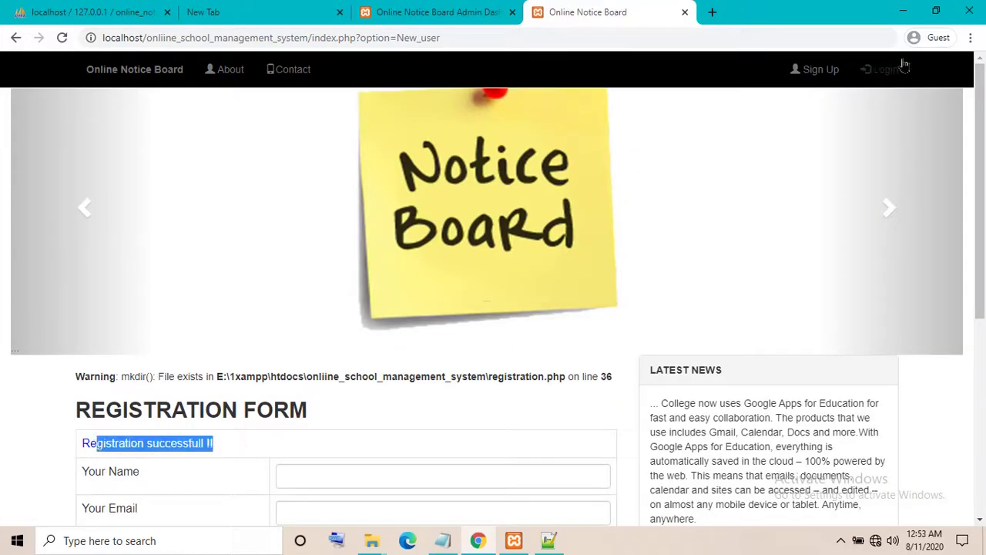
Log in with the test user's e-mail and password, retrying after the first failed attempt
{"action": "left_click", "coordinate": [871, 81]}
{"action": "left_click", "coordinate": [315, 414]}
{"action": "type", "text": "test@"}
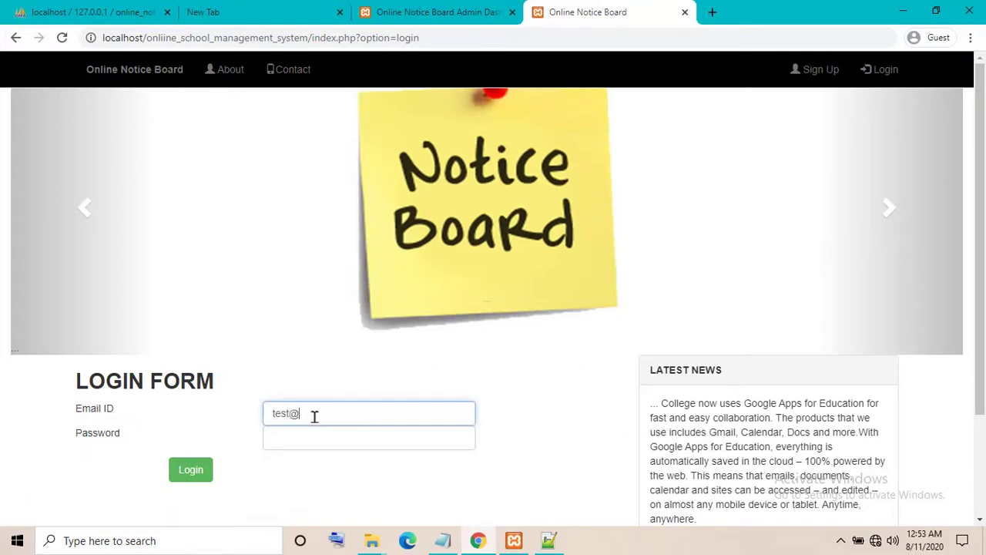
{"action": "type", "text": "gmial.comail"}
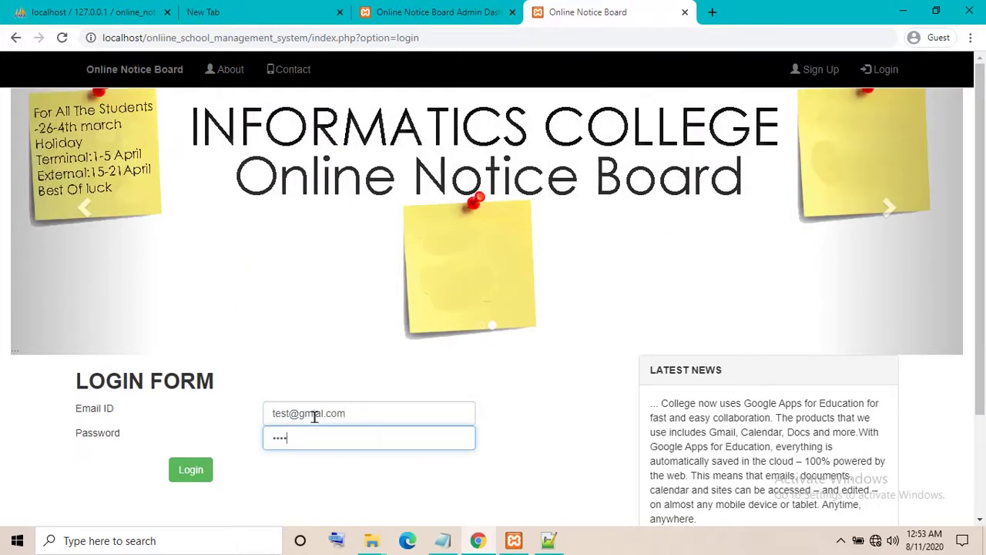
{"action": "left_click", "coordinate": [193, 470]}
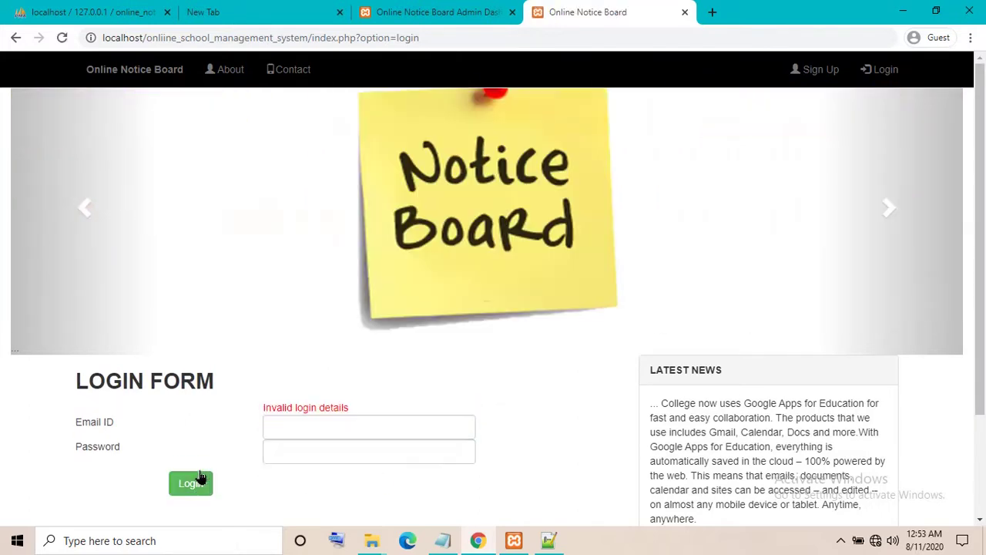
{"action": "left_click", "coordinate": [296, 427]}
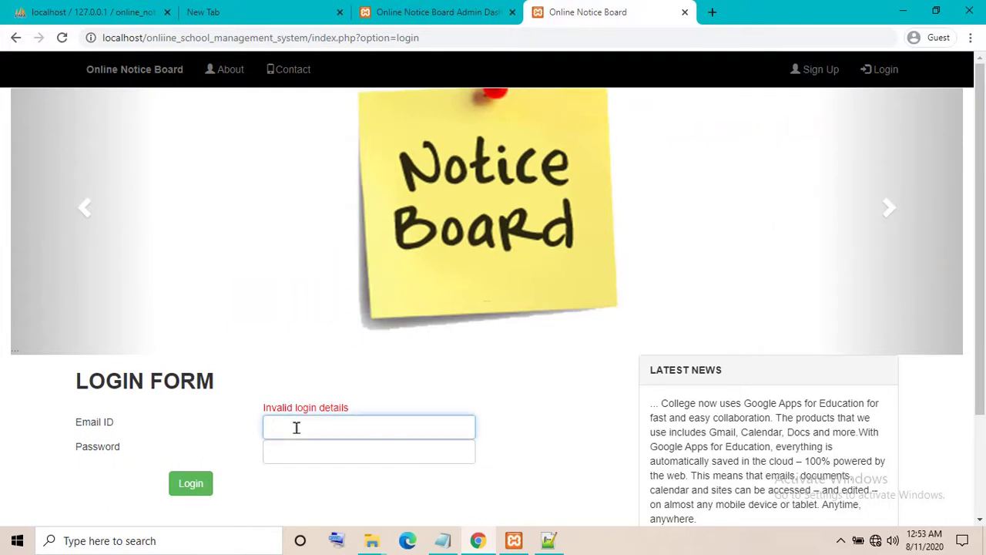
{"action": "type", "text": "test@gmail.com"}
{"action": "key", "text": "Tab"}
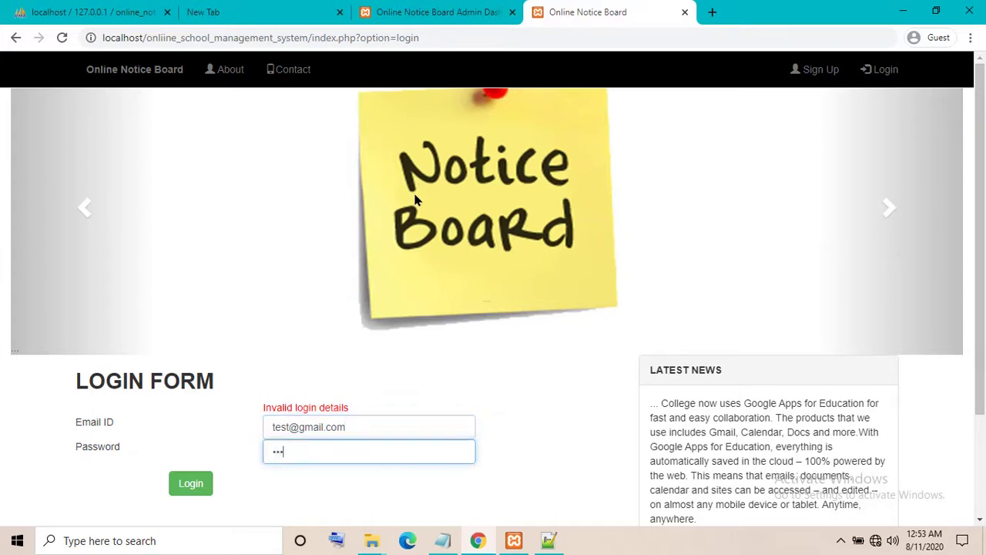
{"action": "left_click", "coordinate": [181, 488]}
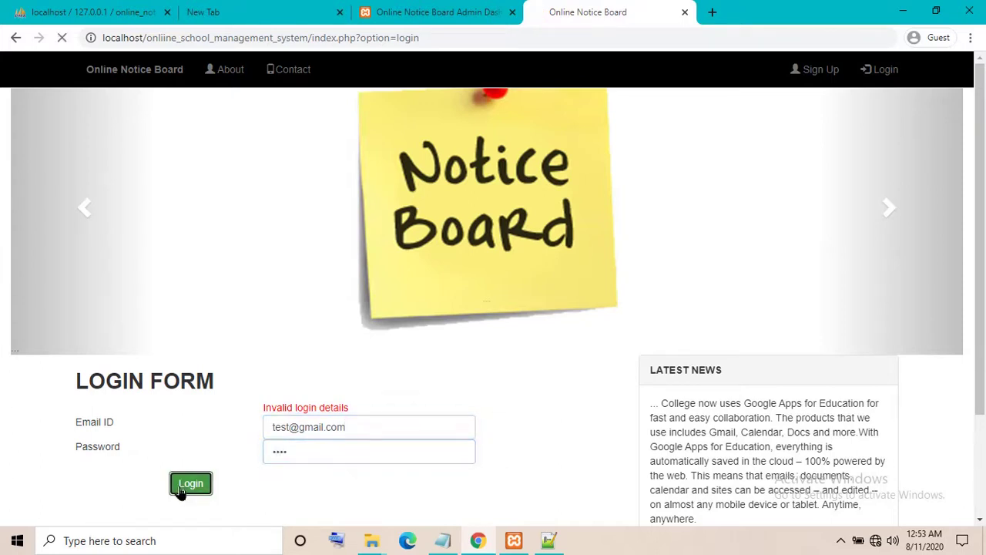
View the profile details, glance at the password change form, and return to the profile
{"action": "left_click", "coordinate": [67, 260]}
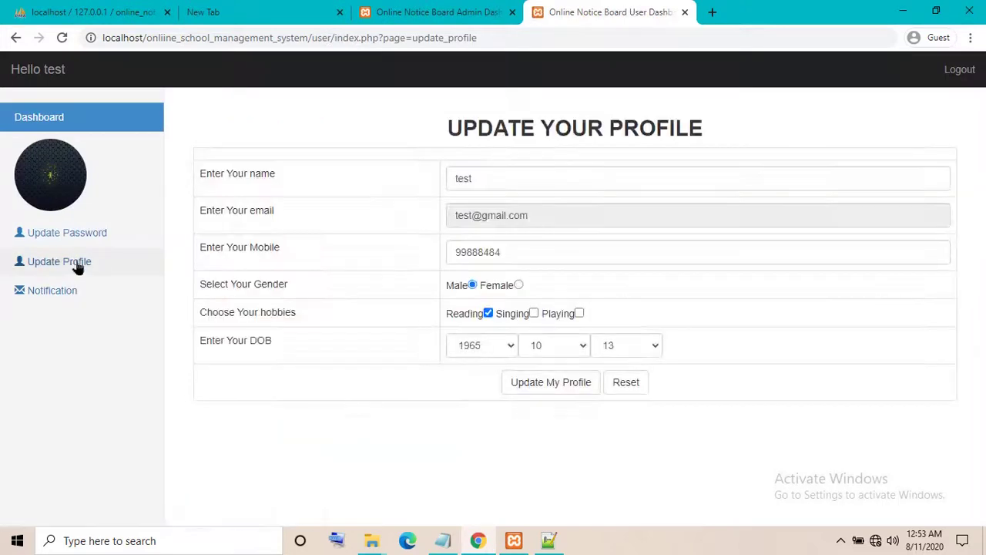
{"action": "left_click", "coordinate": [70, 233]}
{"action": "left_click", "coordinate": [66, 261]}
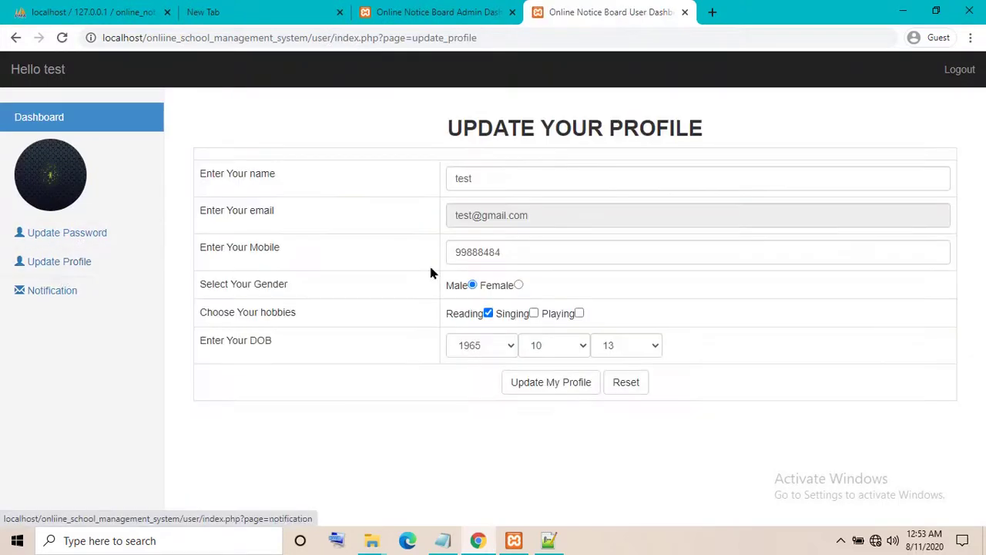
Refresh the Admin Dashboard and check the test user's name, e-mail and mobile in All Users
{"action": "left_click", "coordinate": [393, 11]}
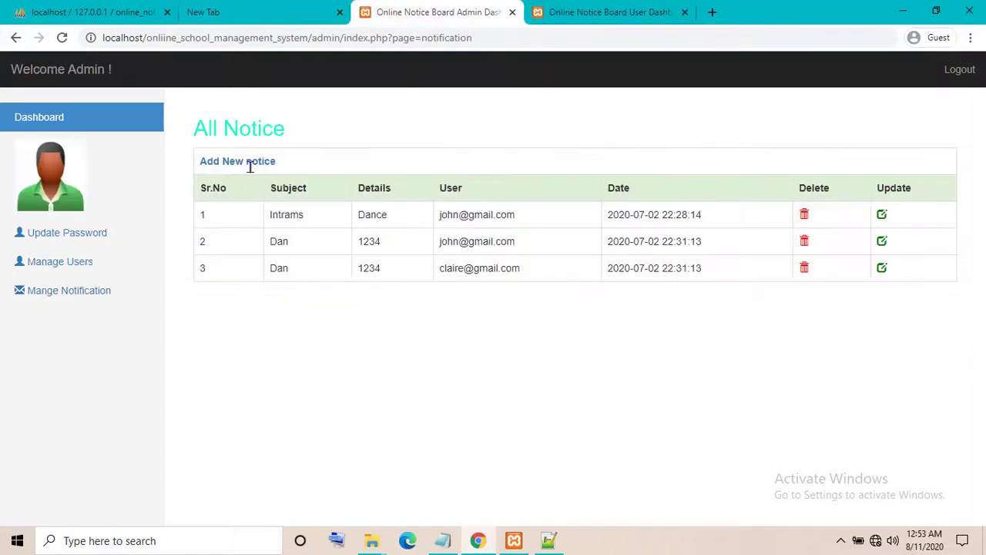
{"action": "left_click", "coordinate": [62, 38]}
{"action": "left_click", "coordinate": [77, 260]}
{"action": "left_click_drag", "start_coordinate": [285, 240], "coordinate": [363, 241]}
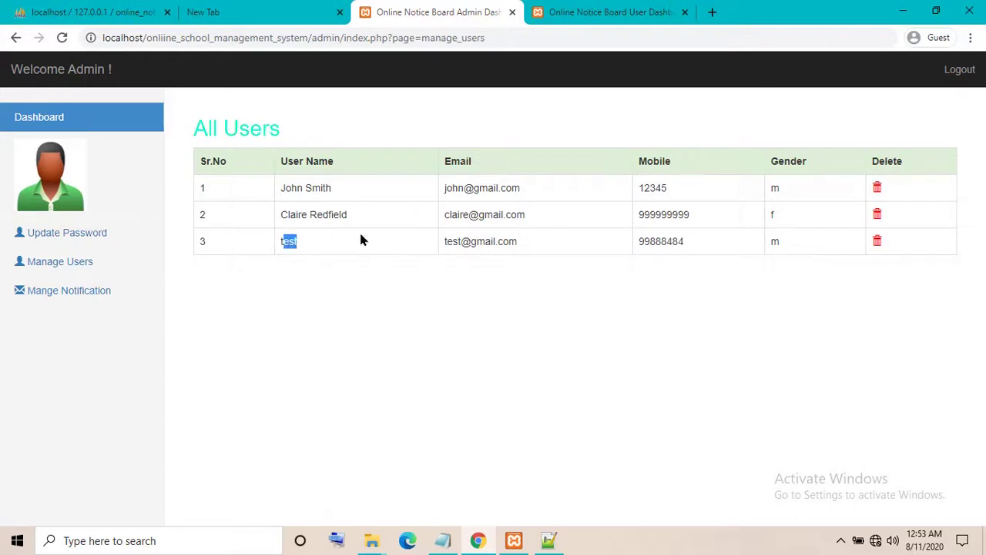
{"action": "left_click_drag", "start_coordinate": [460, 241], "coordinate": [680, 240]}
{"action": "left_click", "coordinate": [713, 247]}
Replace the Notepad note's contents with 'thanks'
{"action": "left_click", "coordinate": [444, 540]}
{"action": "key", "text": "ctrl+a"}
{"action": "key", "text": "BackSpace"}
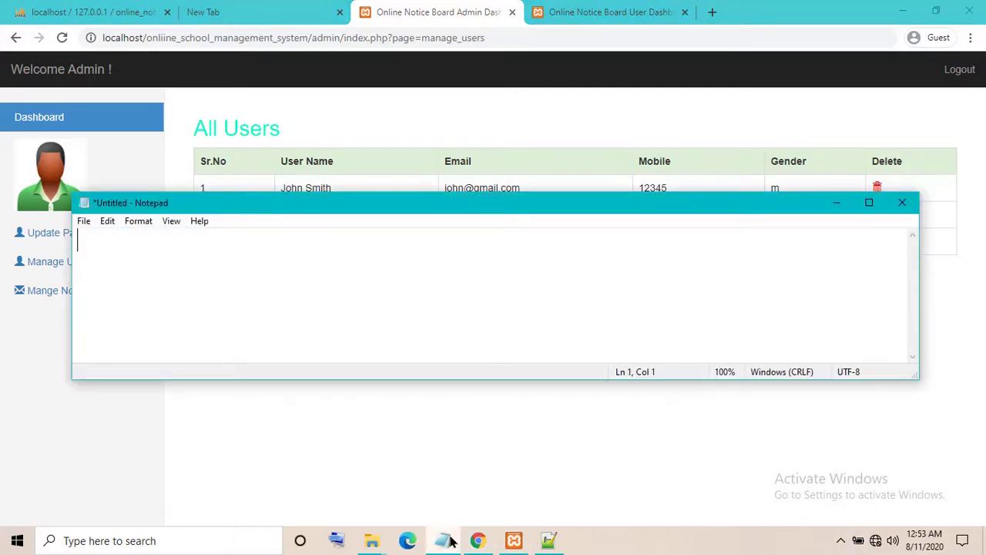
{"action": "type", "text": "thanks"}
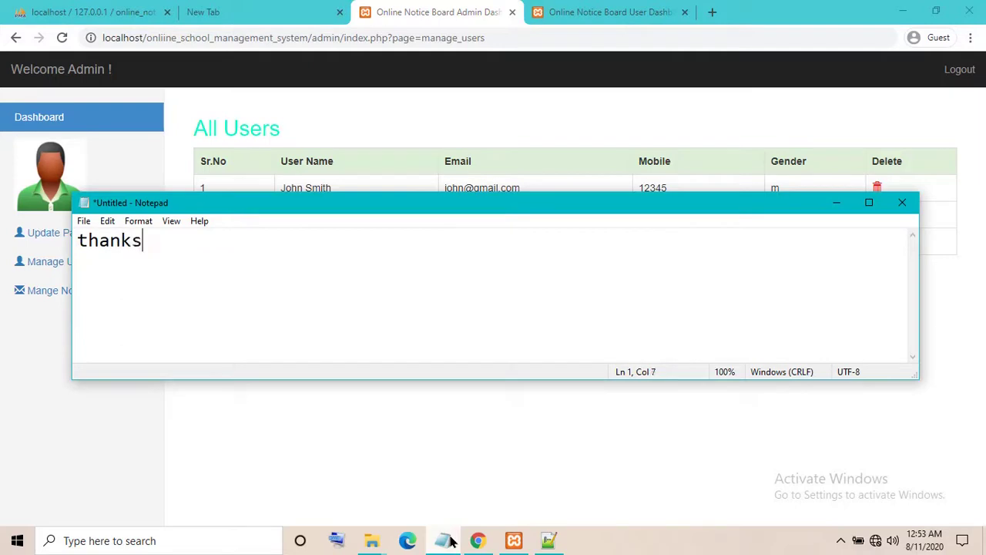